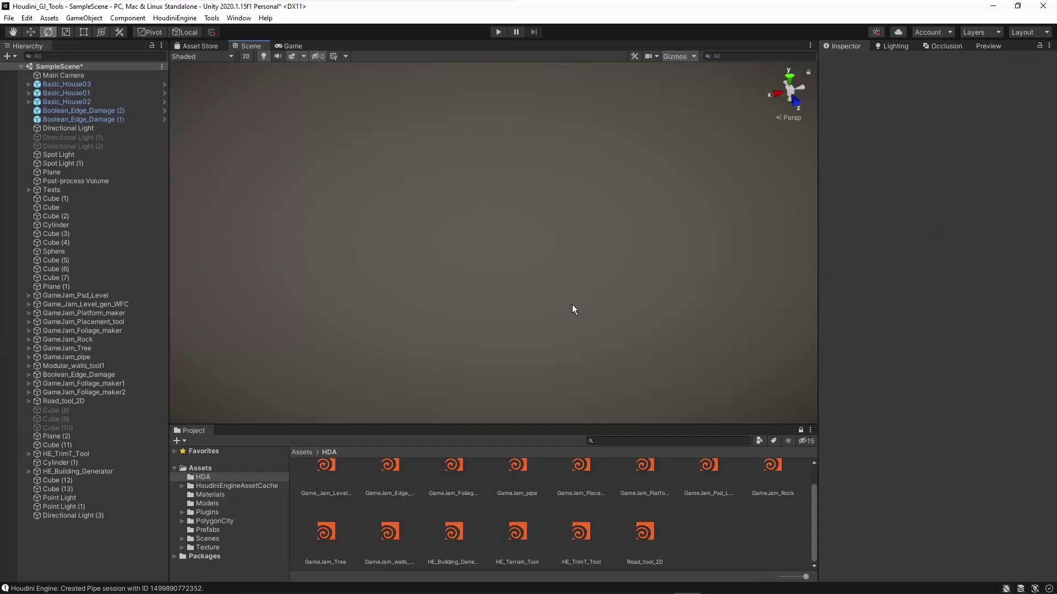
# Place the HE_Terrain_Tool asset from the HDA folder into the scene
pyautogui.click(174, 18)
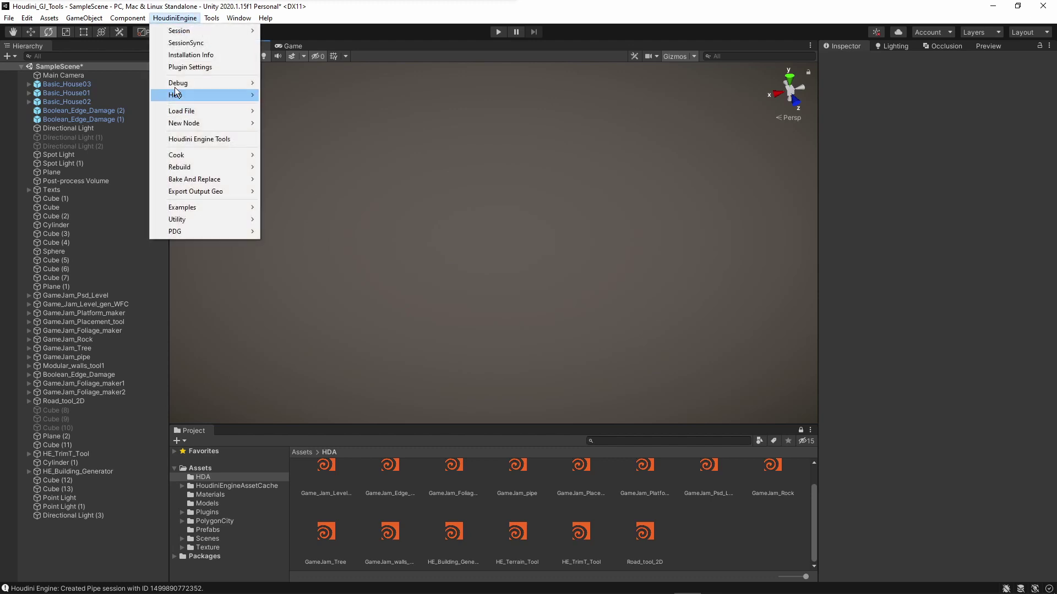
pyautogui.click(303, 85)
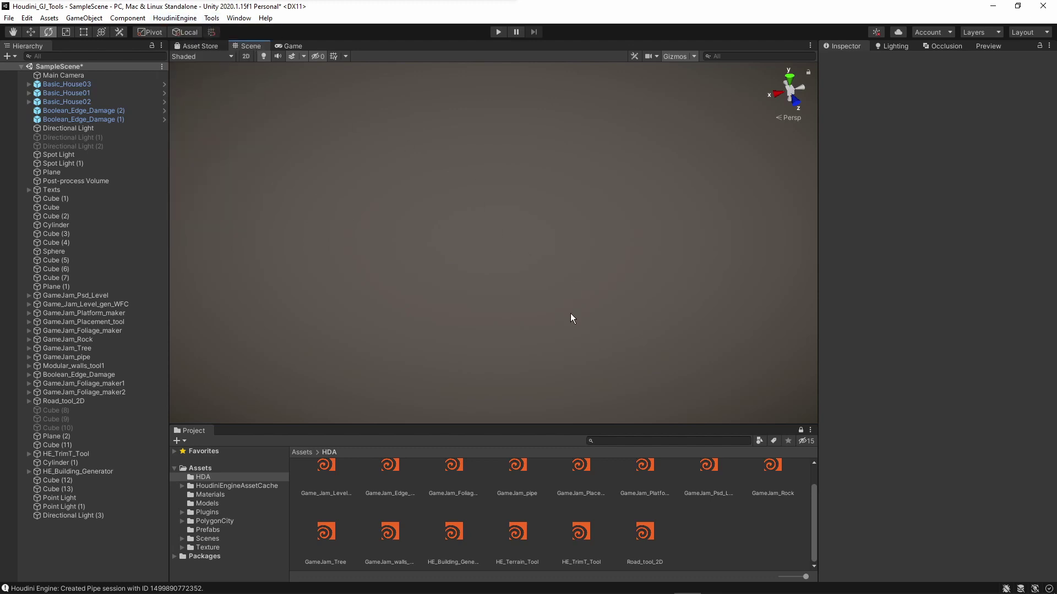
pyautogui.moveTo(521, 535); pyautogui.dragTo(507, 252)
pyautogui.keyDown('alt'); pyautogui.moveTo(604, 241); pyautogui.dragTo(622, 256); pyautogui.keyUp('alt')
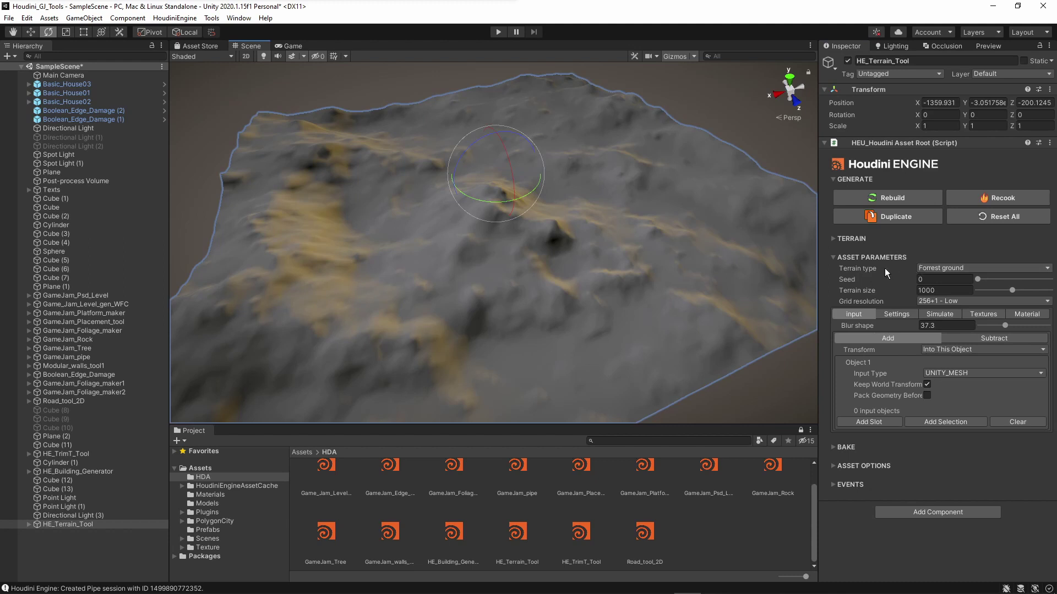
# Try the Mountian and Desert terrain types on the terrain tool, and return it to Forrest ground
pyautogui.click(925, 269)
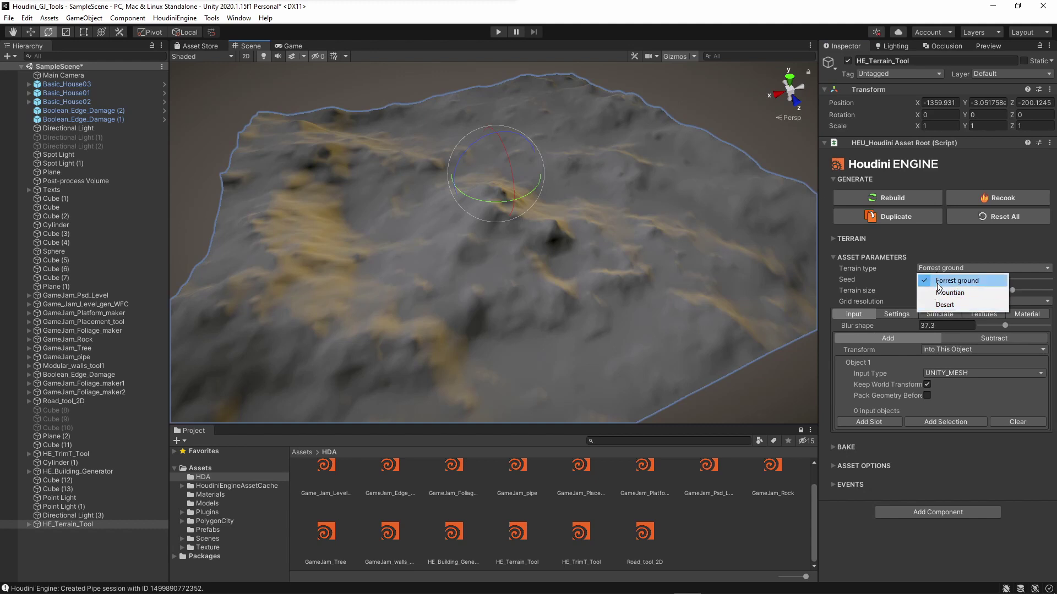
pyautogui.click(938, 292)
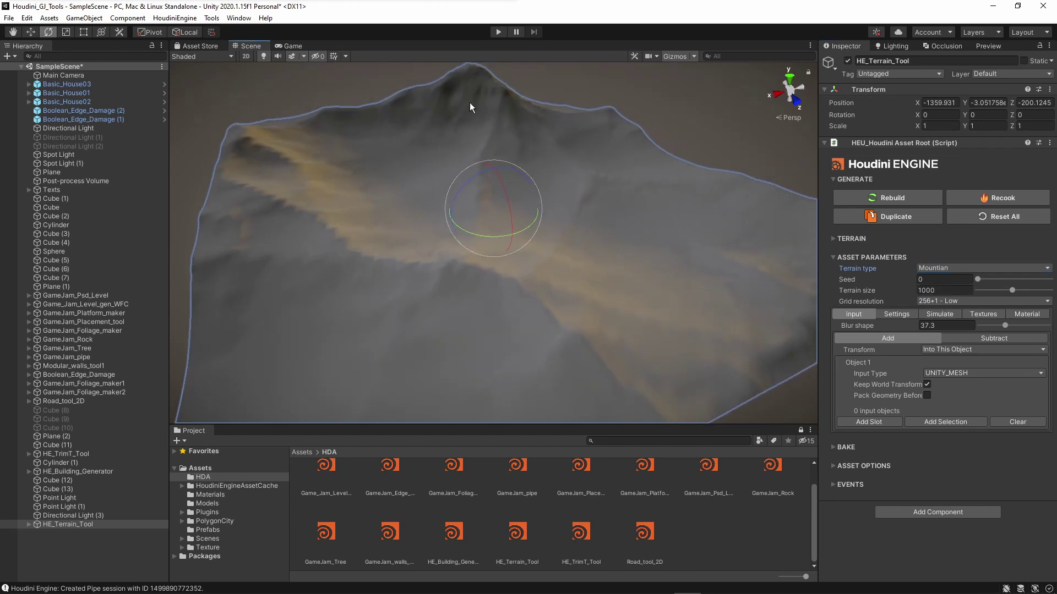
pyautogui.click(926, 268)
pyautogui.click(938, 292)
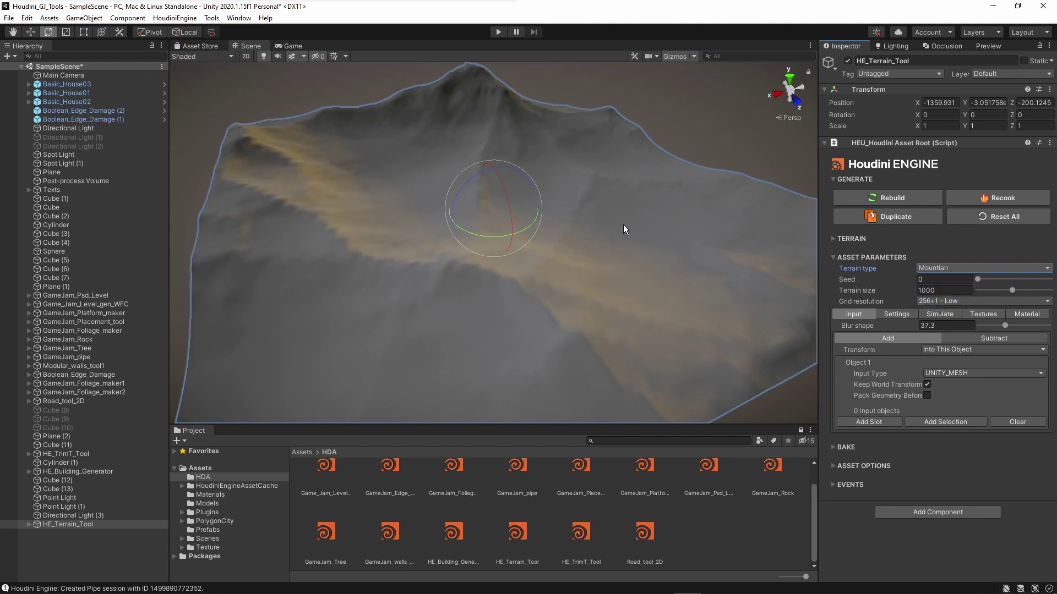
pyautogui.moveTo(623, 224); pyautogui.dragTo(586, 272, button='right')
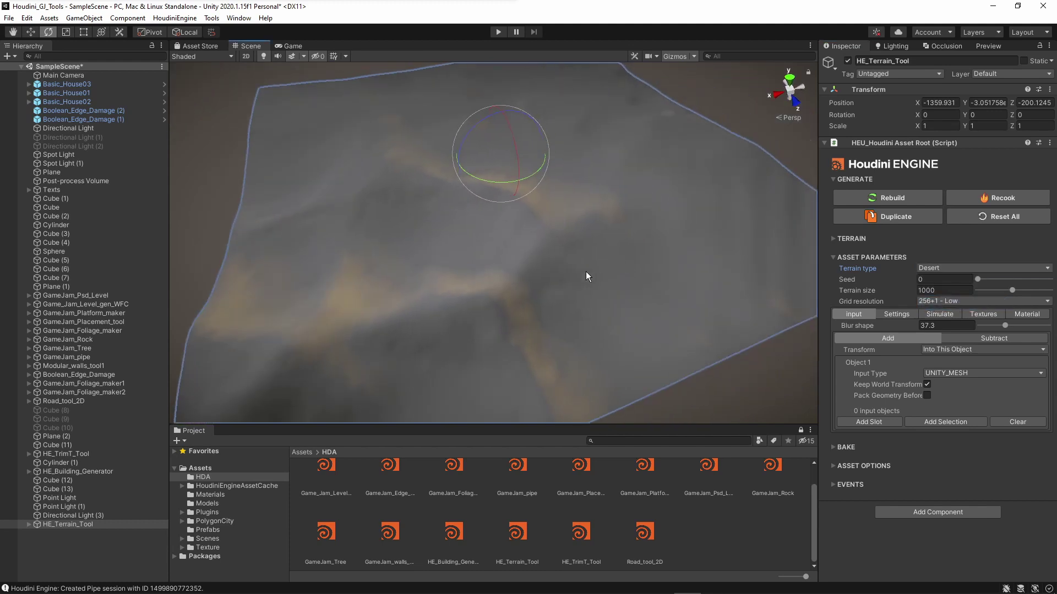
pyautogui.click(943, 268)
pyautogui.click(939, 280)
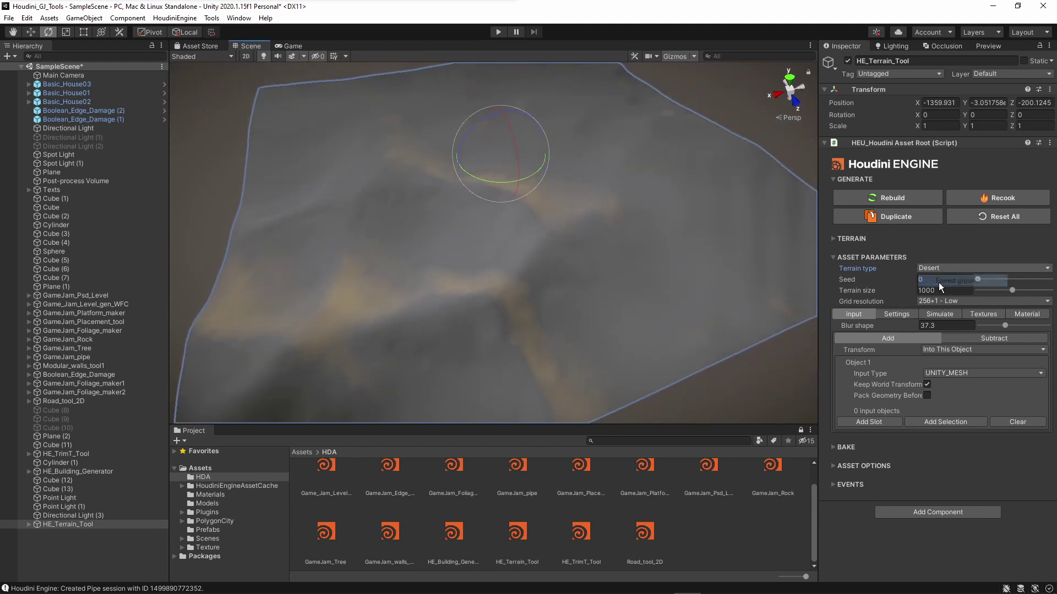
pyautogui.moveTo(621, 251); pyautogui.dragTo(661, 239, button='right')
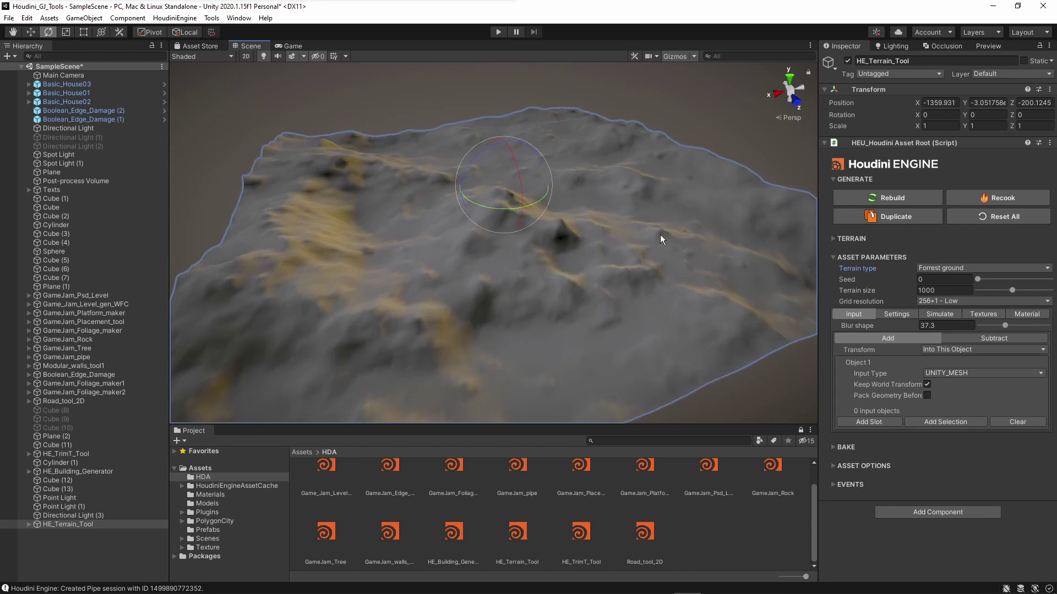
# Try terrain seeds 12, 43 and 5, and settle on seed 22
pyautogui.click(995, 280)
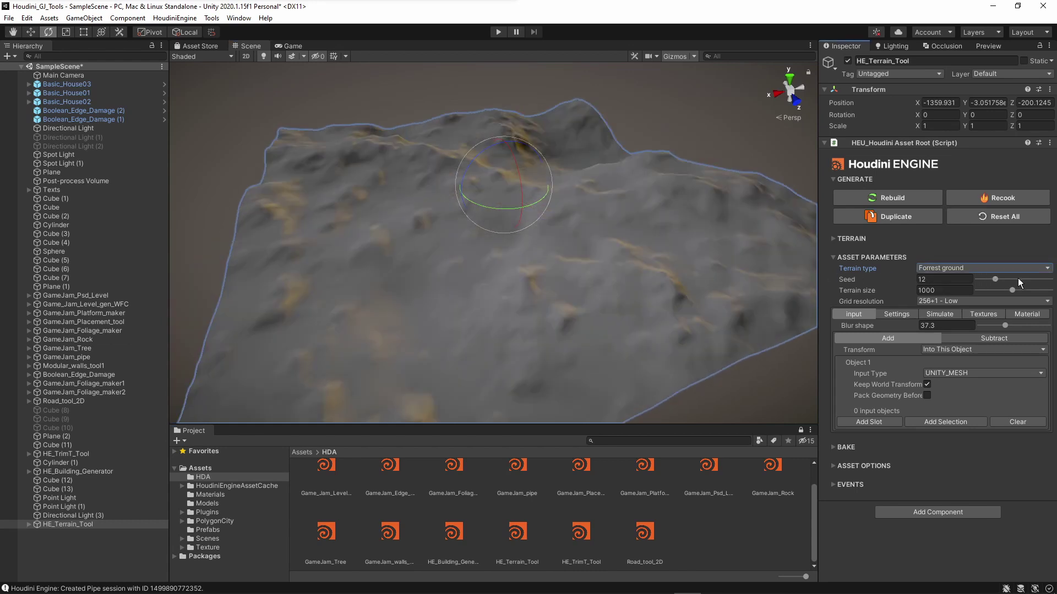
pyautogui.click(1040, 279)
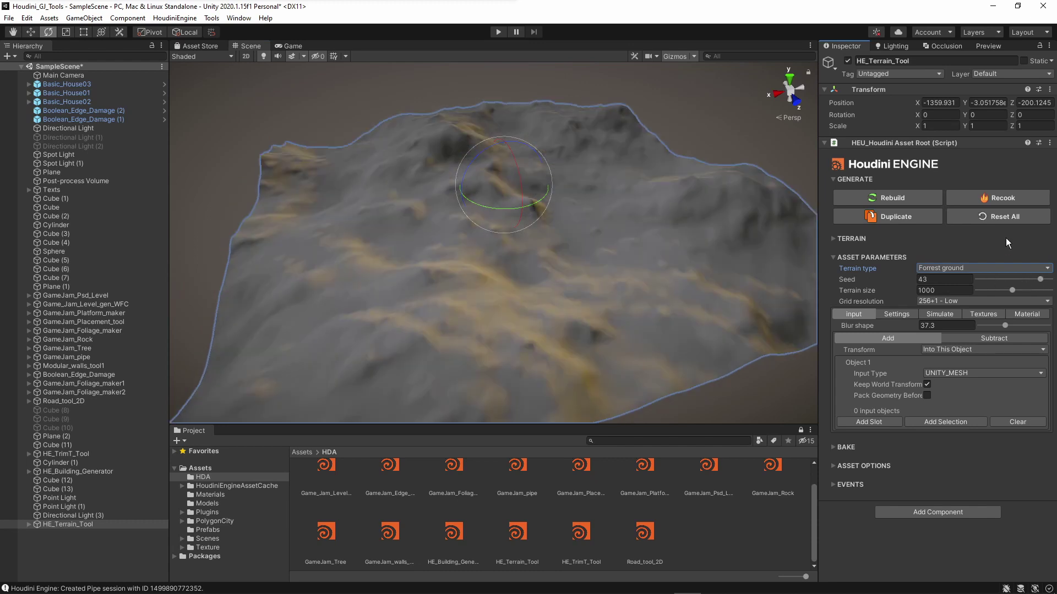
pyautogui.click(986, 280)
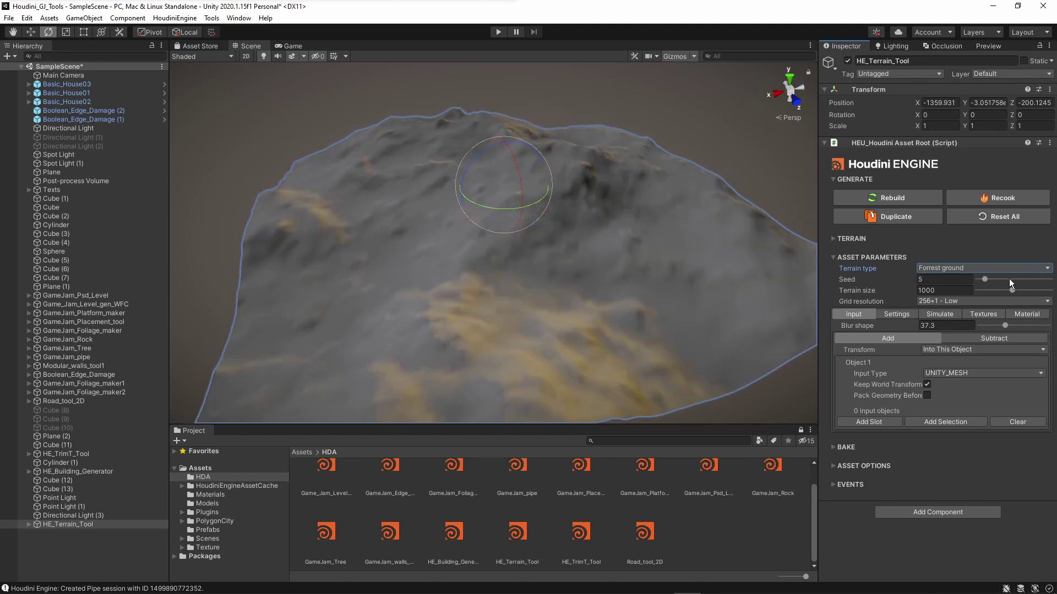
pyautogui.click(1010, 280)
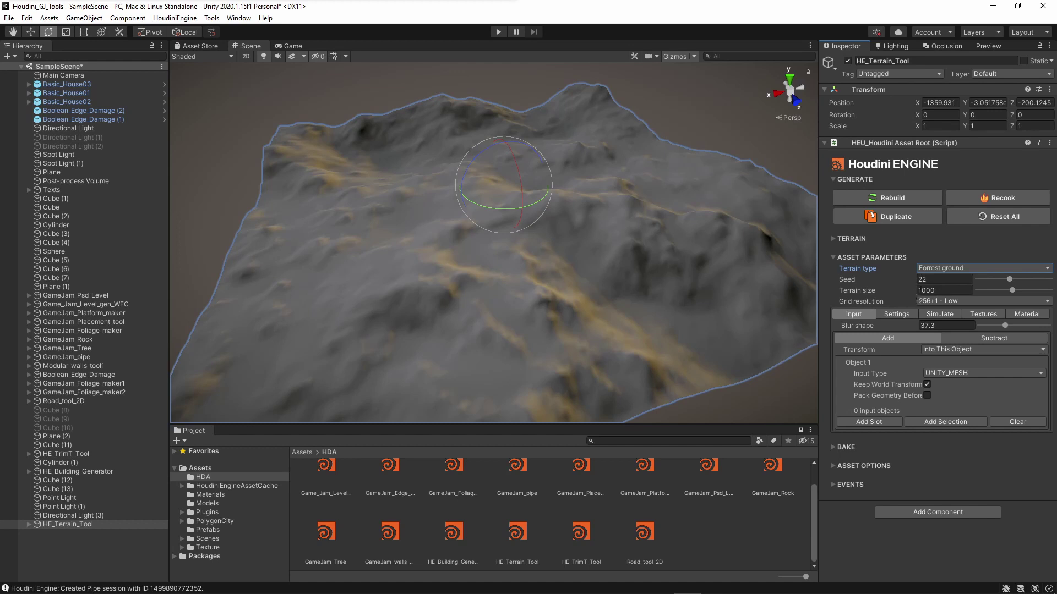
# Try a terrain size of 500 and restore the terrain size to 1000
pyautogui.click(943, 289)
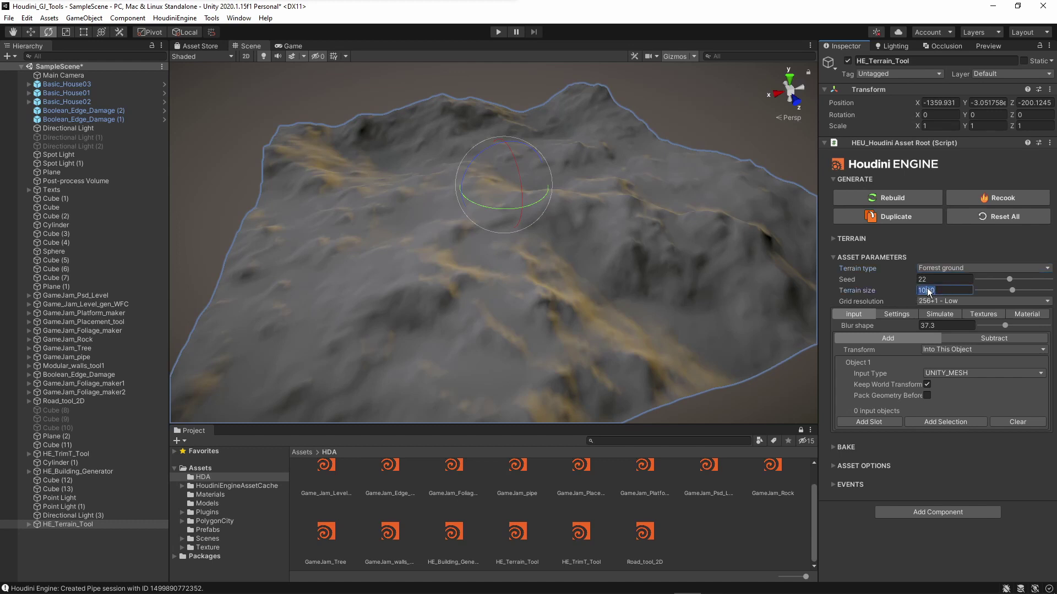
pyautogui.moveTo(941, 291); pyautogui.dragTo(922, 291)
pyautogui.write('500')
pyautogui.press('Return')
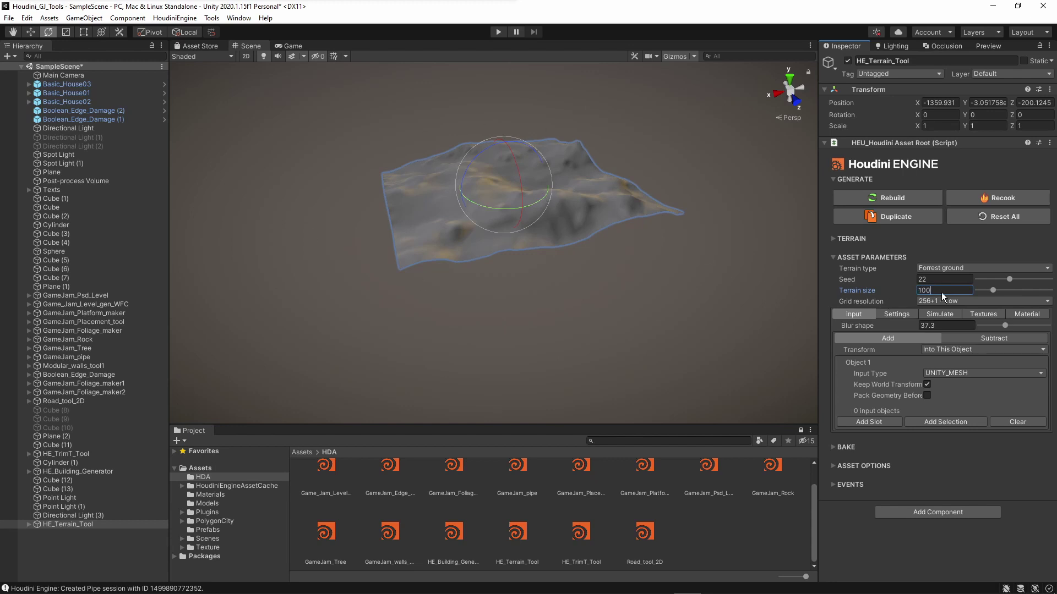
pyautogui.write('1000')
pyautogui.press('Return')
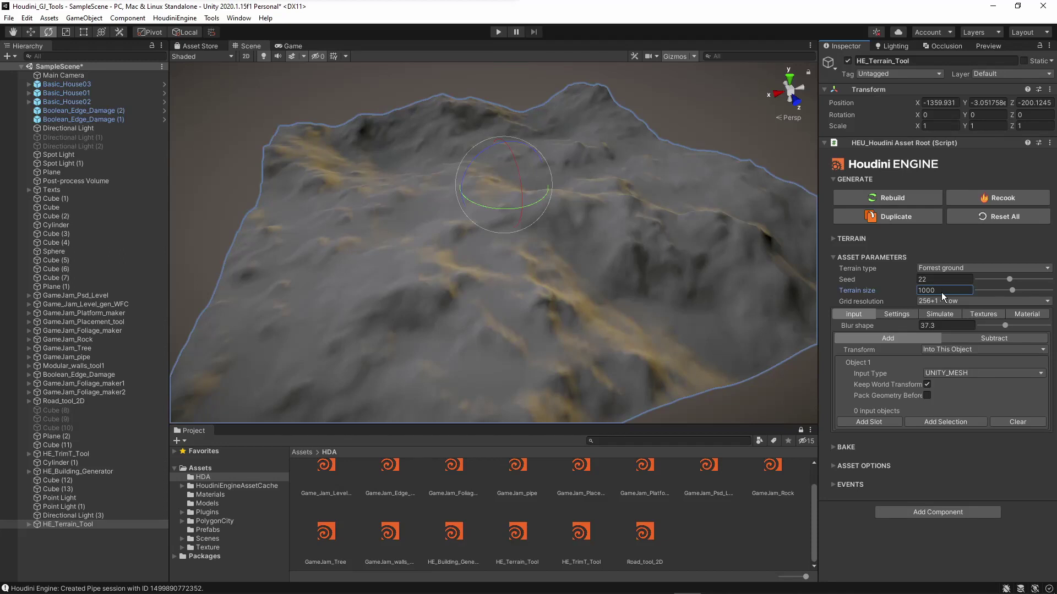
# Set the terrain's grid resolution to 512+1 - Medium
pyautogui.moveTo(605, 251)
pyautogui.keyDown('alt'); pyautogui.mouseDown()
pyautogui.moveTo(596, 248)
pyautogui.moveTo(616, 236)
pyautogui.mouseUp(); pyautogui.keyUp('alt')
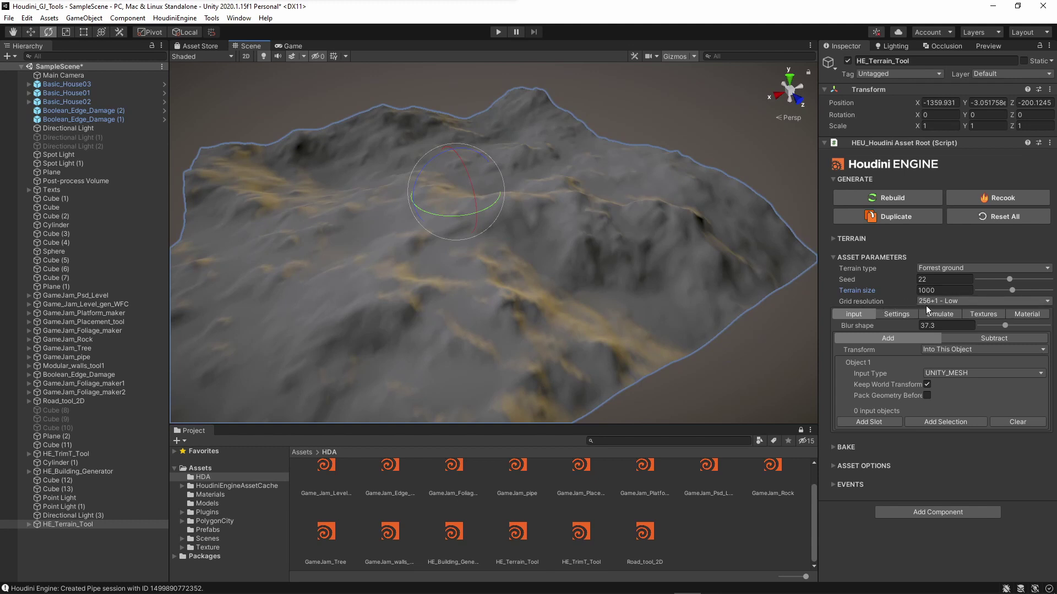
pyautogui.click(923, 302)
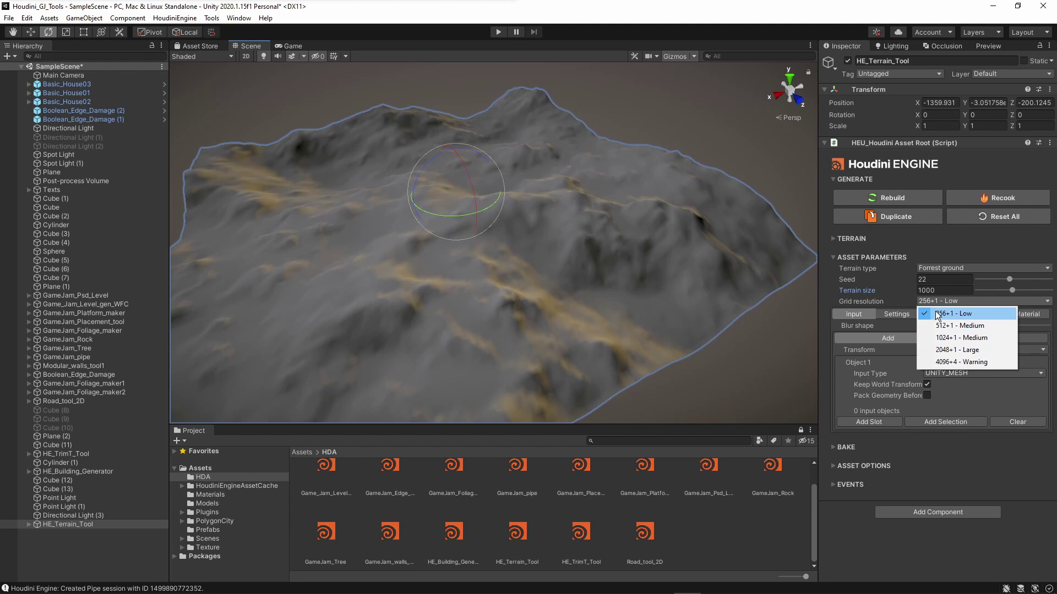
pyautogui.click(963, 325)
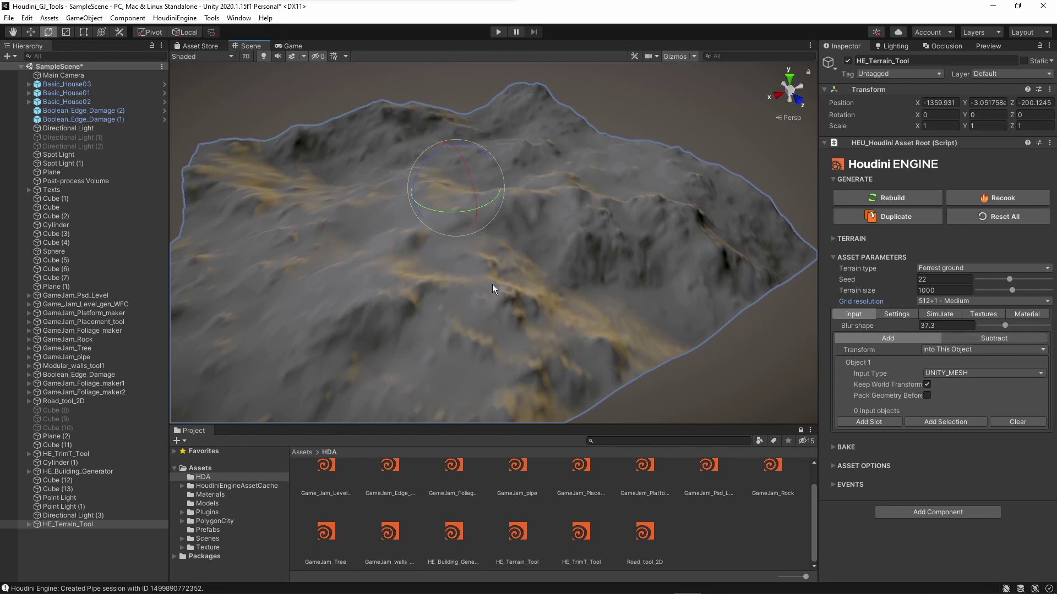
# Create a sphere on the terrain, scaled to about 235.76 with the Opacity material, and reopen the HDA asset folder
pyautogui.rightClick(110, 550)
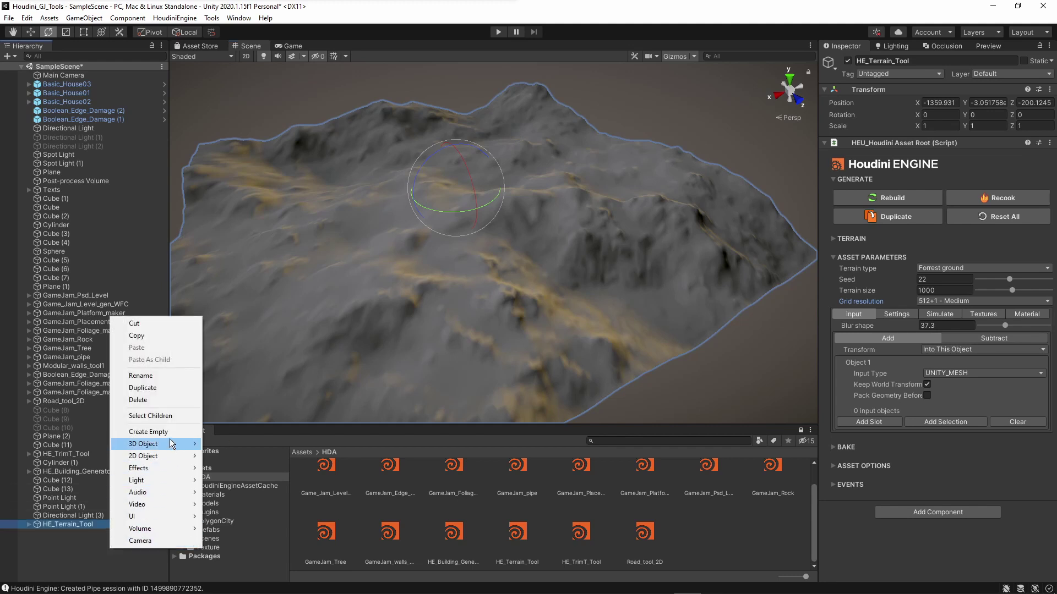
pyautogui.moveTo(170, 438)
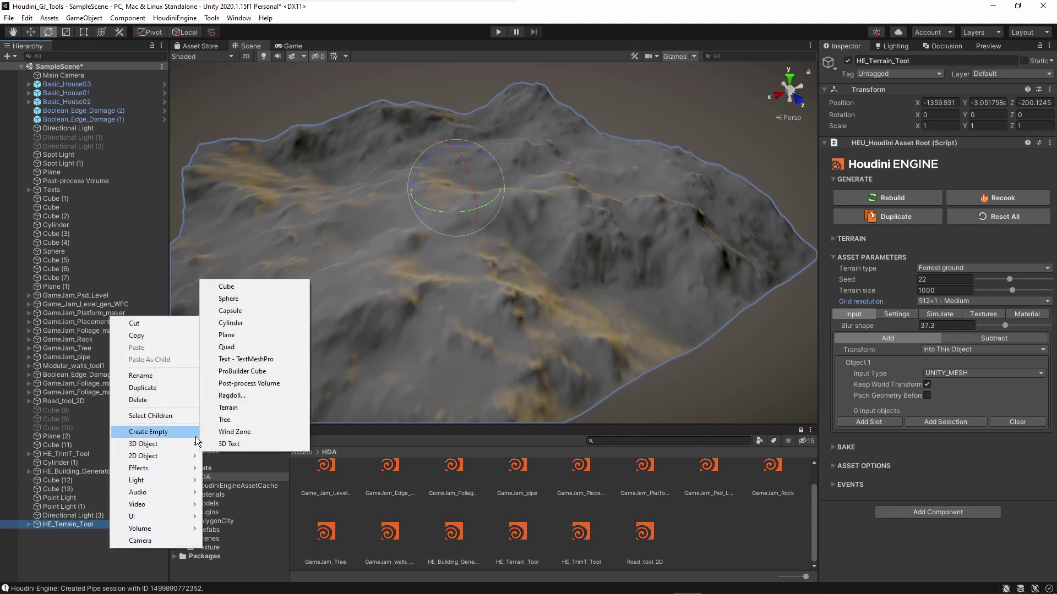
pyautogui.click(240, 298)
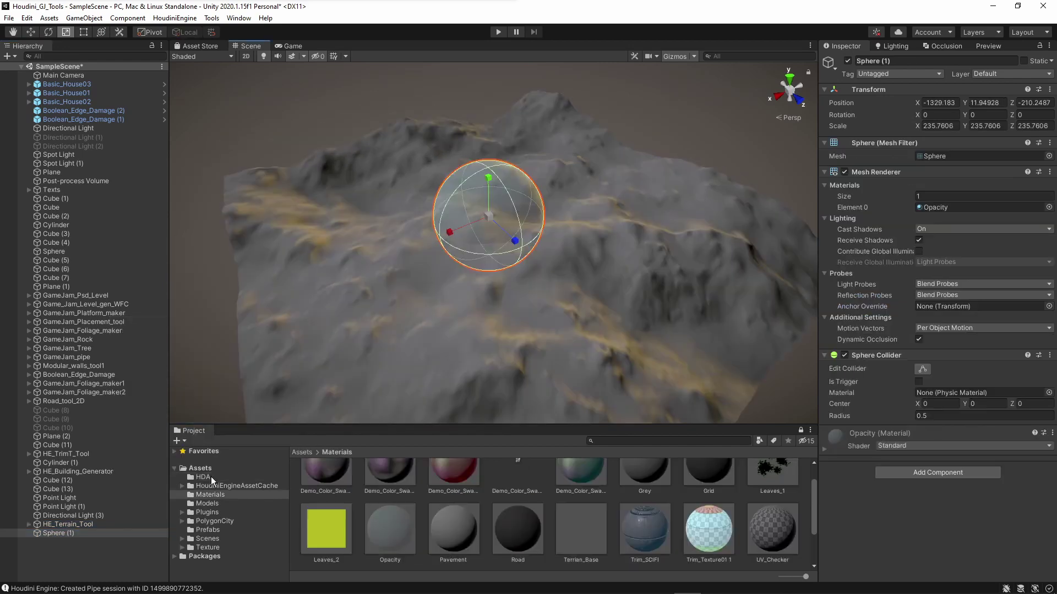
pyautogui.click(210, 476)
# Disable the sphere's Sphere Collider component and collapse its settings
pyautogui.keyDown('alt'); pyautogui.moveTo(507, 301); pyautogui.dragTo(516, 289); pyautogui.keyUp('alt')
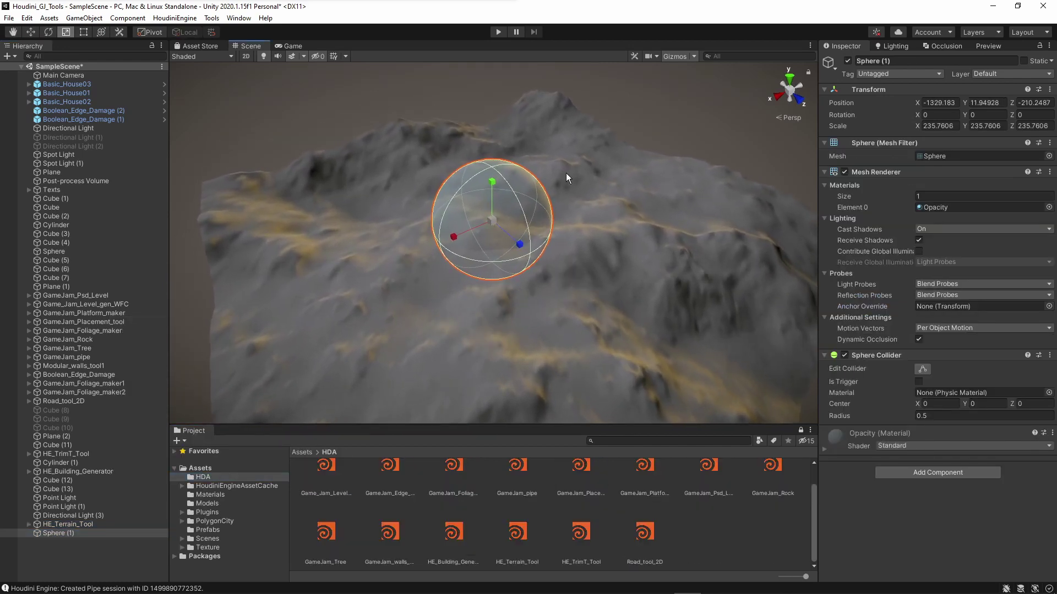
pyautogui.click(844, 355)
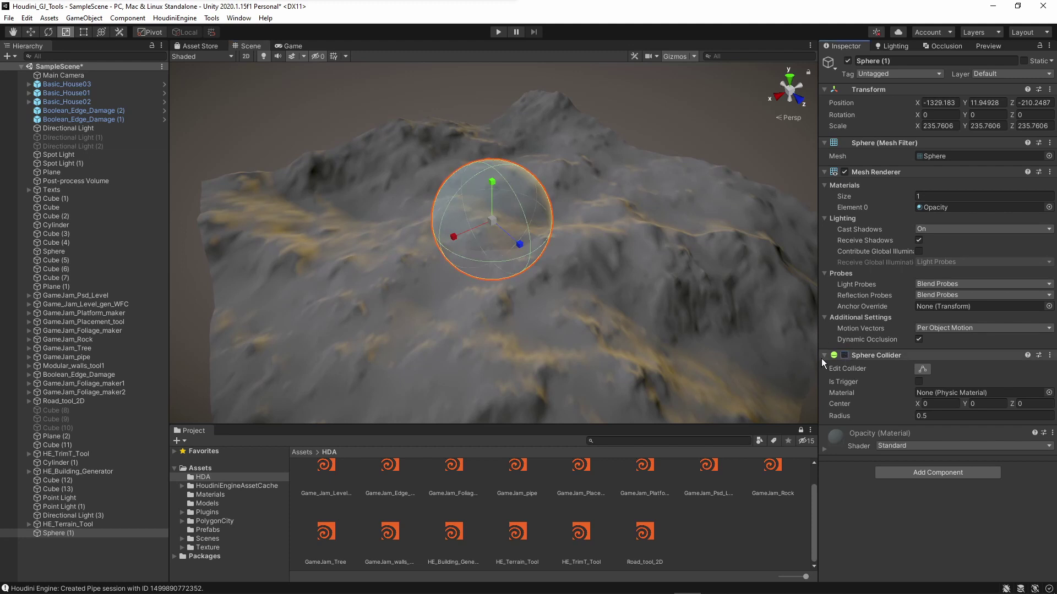
pyautogui.click(824, 356)
# Add an input slot to HE_Terrain_Tool's Add shapes and assign Sphere (1) to it
pyautogui.keyDown('alt'); pyautogui.moveTo(793, 352); pyautogui.dragTo(633, 229); pyautogui.keyUp('alt')
pyautogui.click(622, 220)
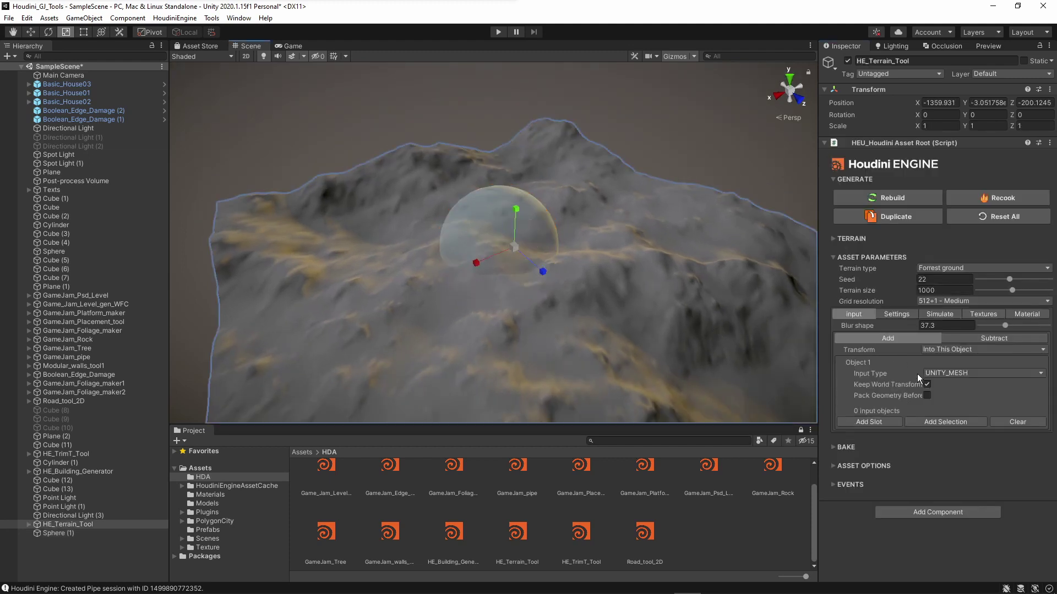
pyautogui.click(870, 422)
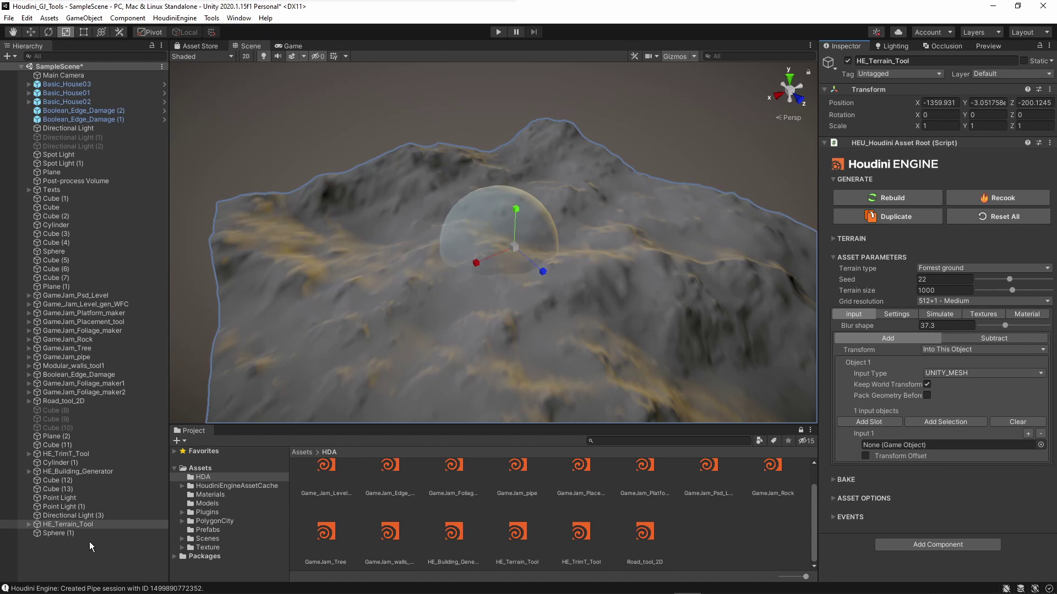
pyautogui.moveTo(55, 533); pyautogui.dragTo(927, 444)
pyautogui.moveTo(590, 273)
pyautogui.keyDown('alt'); pyautogui.mouseDown()
pyautogui.moveTo(573, 290)
pyautogui.moveTo(582, 262)
pyautogui.mouseUp(); pyautogui.keyUp('alt')
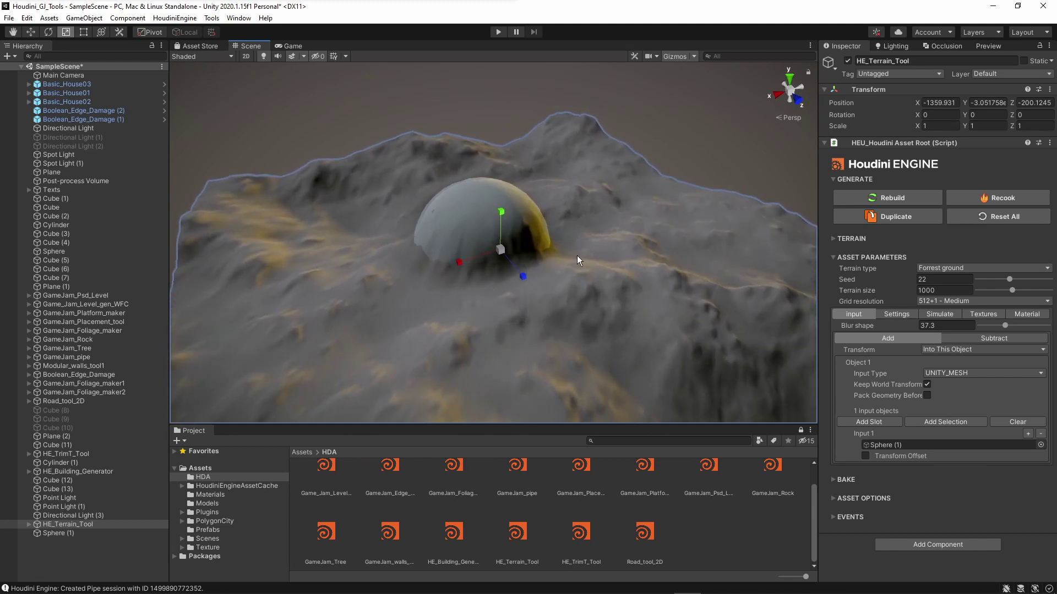
# Move the sphere away from the bump at the terrain's centre, to about X -1093
pyautogui.press('w')
pyautogui.click(456, 215)
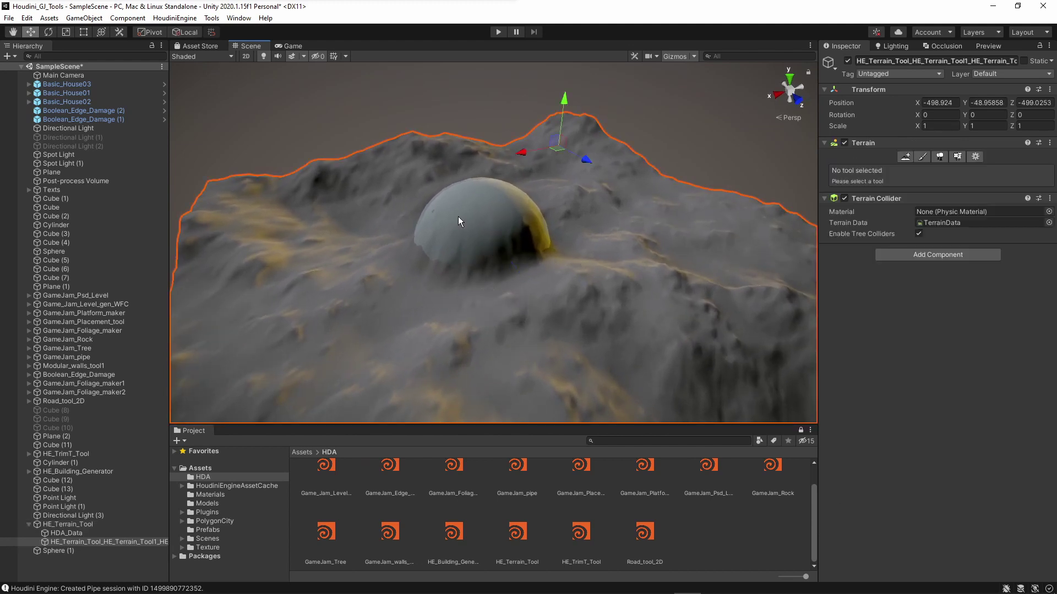
pyautogui.click(458, 220)
pyautogui.moveTo(475, 236); pyautogui.dragTo(335, 344)
pyautogui.moveTo(530, 186)
pyautogui.keyDown('alt'); pyautogui.mouseDown()
pyautogui.moveTo(550, 236)
pyautogui.moveTo(537, 187)
pyautogui.mouseUp(); pyautogui.keyUp('alt')
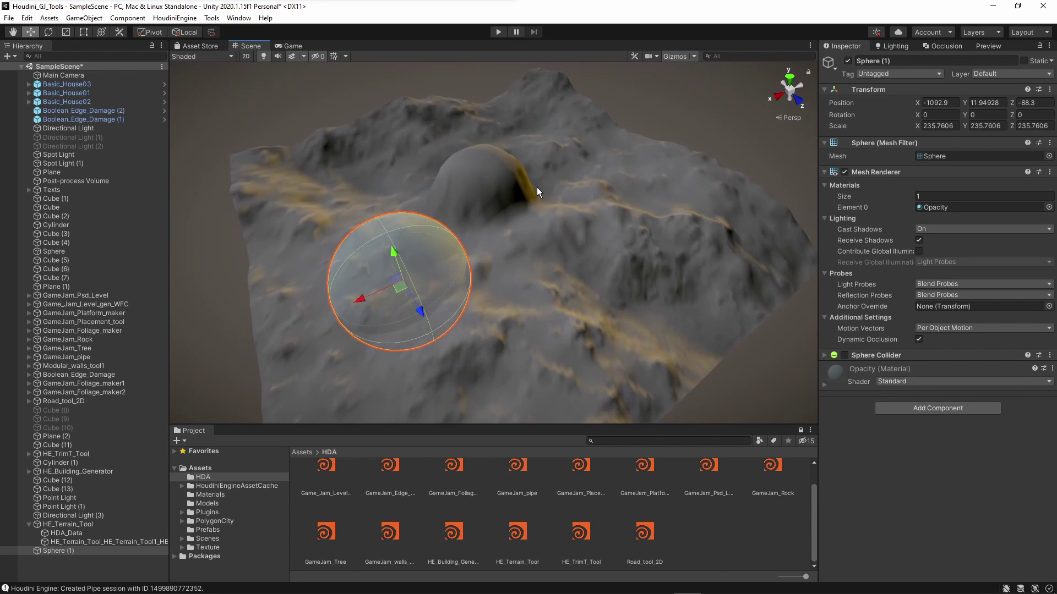
# Recook HE_Terrain_Tool and enable the Transform Change cook trigger in its asset options
pyautogui.click(596, 176)
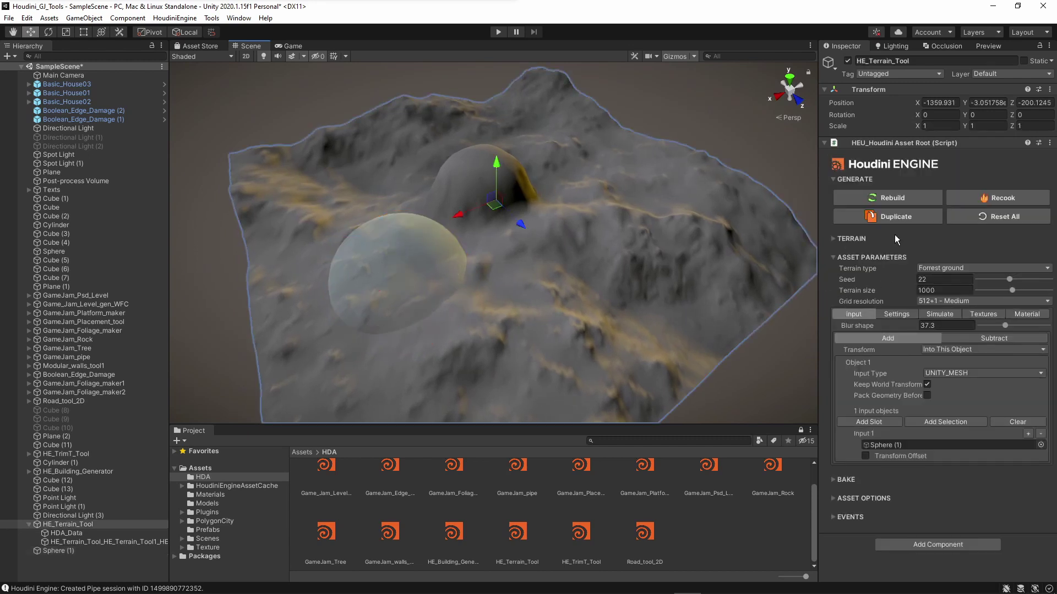
pyautogui.click(833, 498)
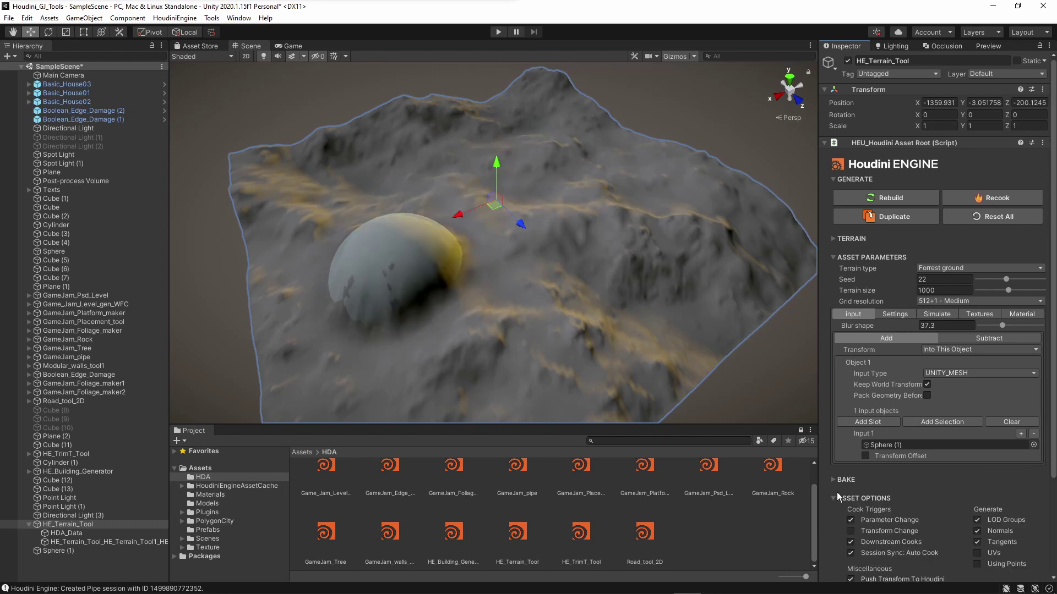
pyautogui.scroll(-3, 839, 493)
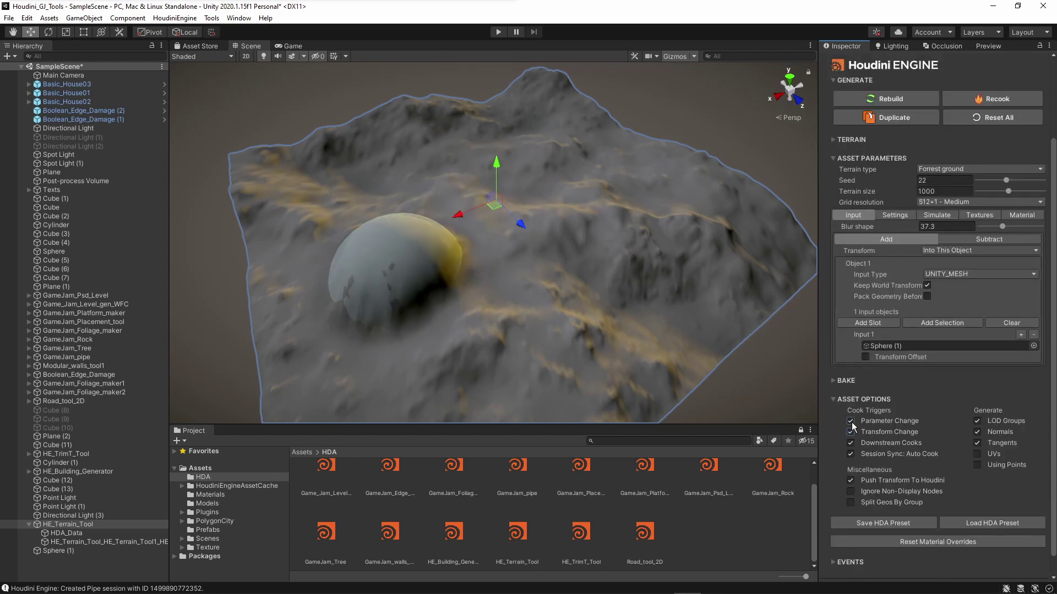
pyautogui.click(832, 402)
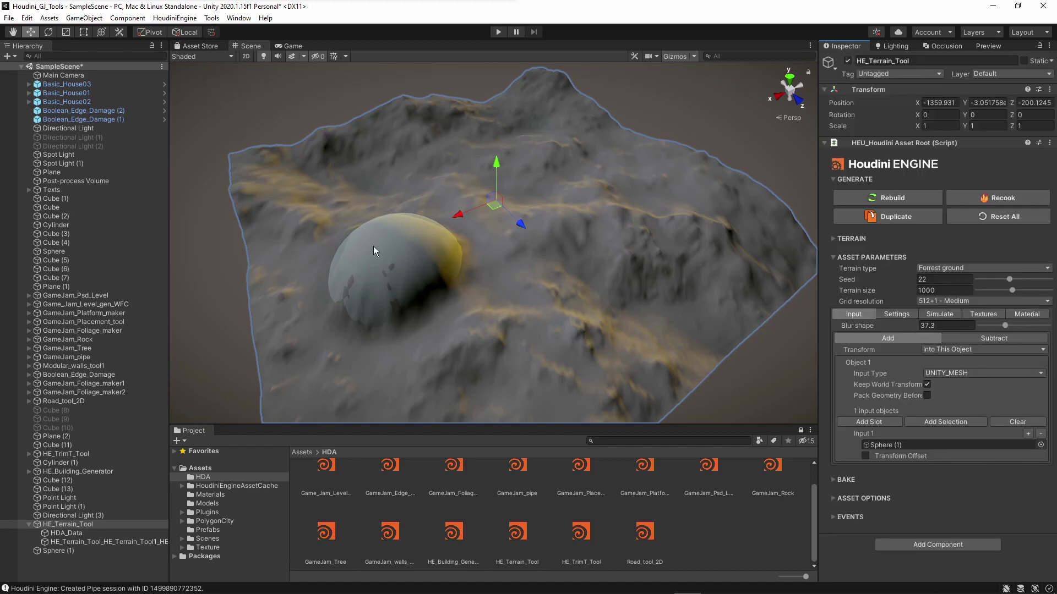
# Move the sphere across the terrain to about X -1436.5, Z -76.7
pyautogui.click(389, 276)
pyautogui.moveTo(399, 290); pyautogui.dragTo(448, 268)
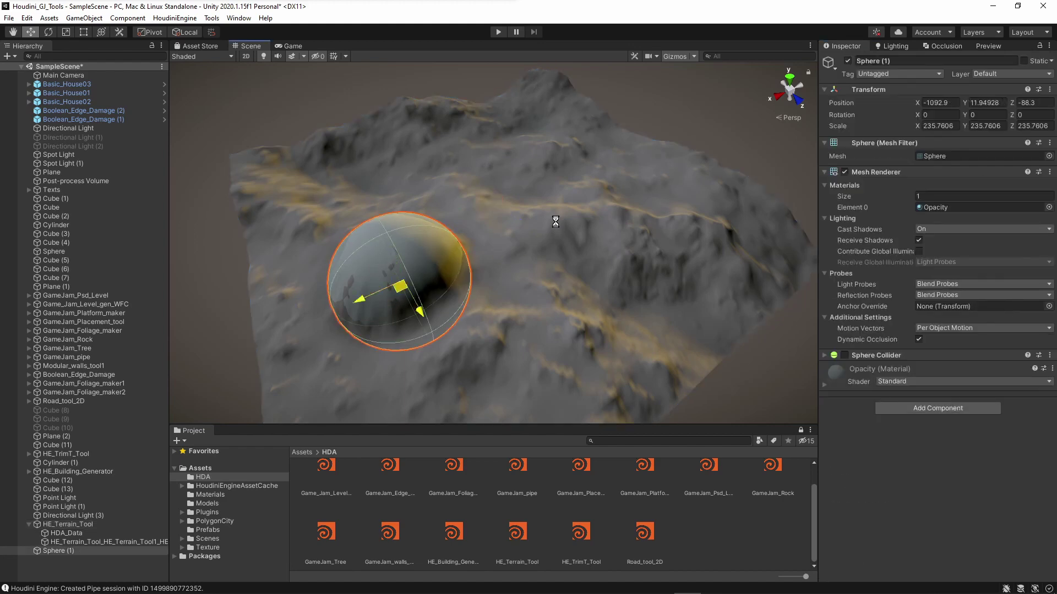
pyautogui.moveTo(556, 222); pyautogui.dragTo(557, 225)
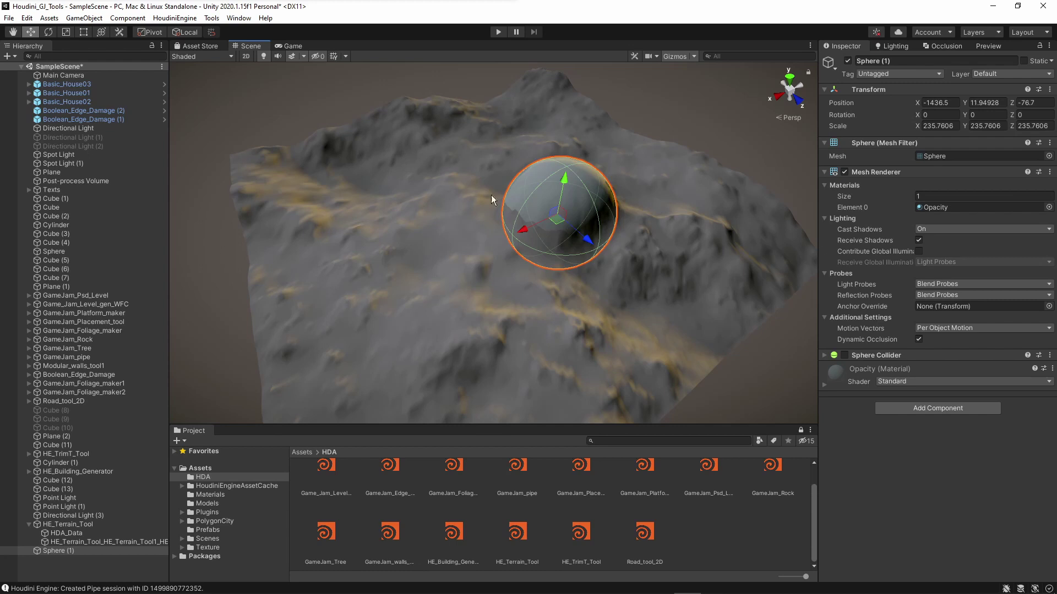
# Move the sphere further back across the terrain to about X -1500, Z -223
pyautogui.keyDown('alt'); pyautogui.moveTo(491, 195); pyautogui.dragTo(599, 245); pyautogui.keyUp('alt')
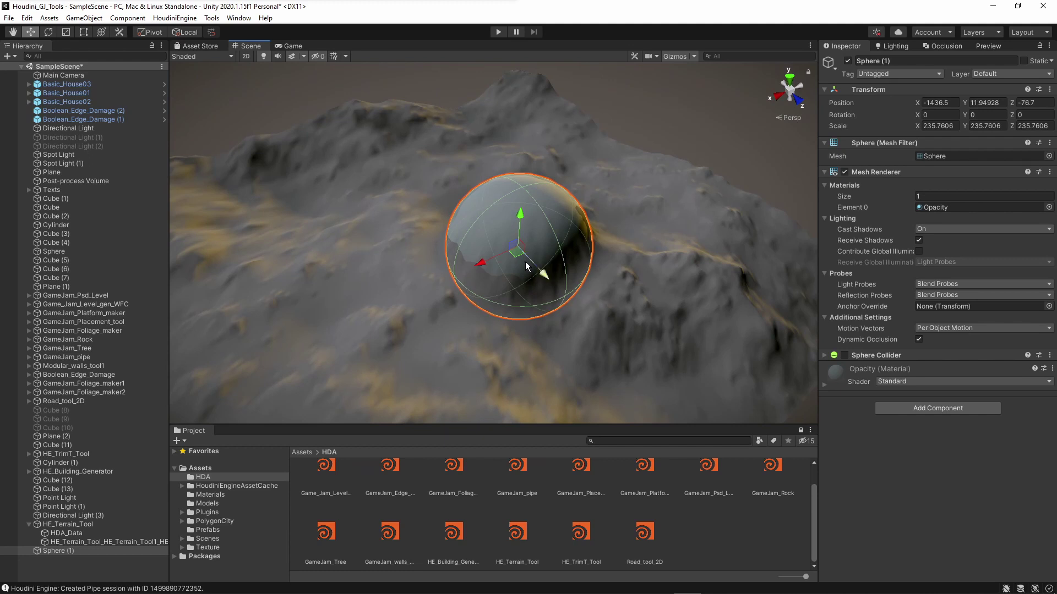
pyautogui.moveTo(527, 245); pyautogui.dragTo(562, 208)
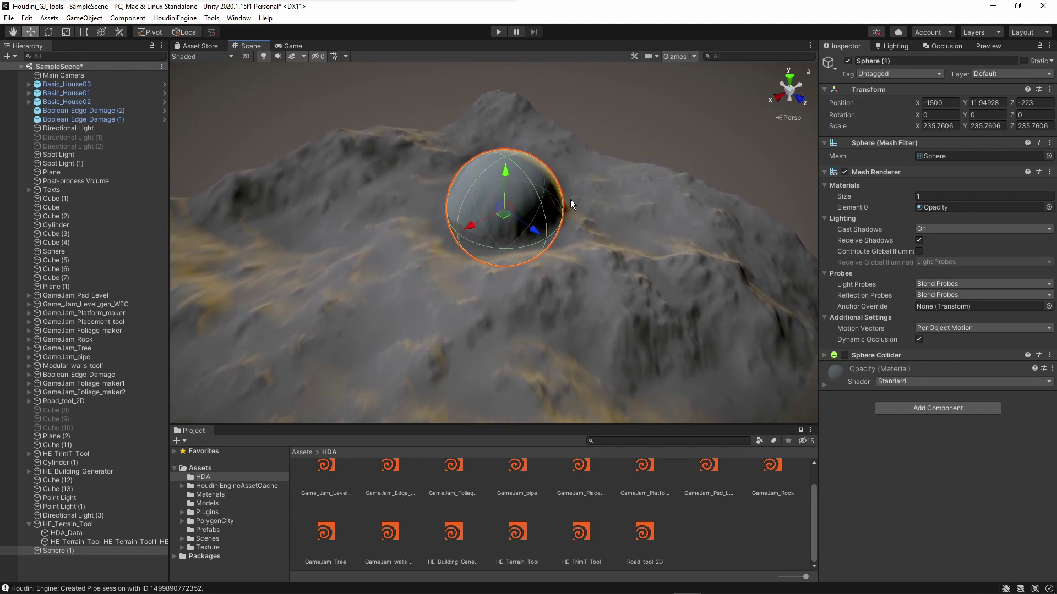
# Set HE_Terrain_Tool's Blur shape to about 84.7 and look over the raised dome around the sphere
pyautogui.click(578, 195)
pyautogui.keyDown('alt'); pyautogui.moveTo(597, 220); pyautogui.dragTo(604, 210); pyautogui.keyUp('alt')
pyautogui.scroll(2, 522, 214)
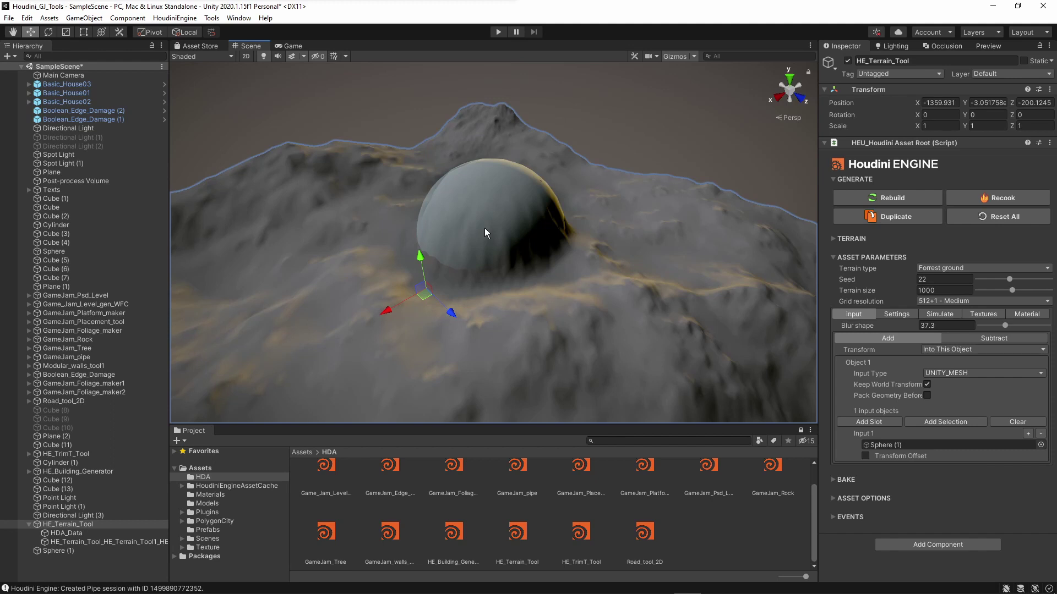
pyautogui.click(1038, 326)
pyautogui.keyDown('alt'); pyautogui.moveTo(528, 268); pyautogui.dragTo(472, 182); pyautogui.keyUp('alt')
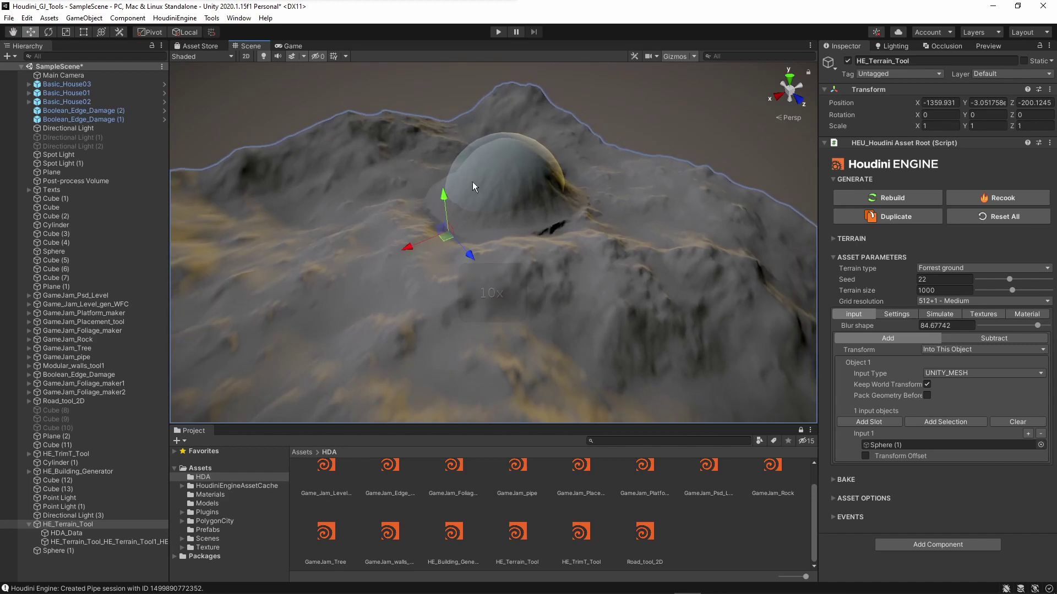
# Duplicate Sphere (1) and move the copy to about X -1145, Z -122.1
pyautogui.click(467, 175)
pyautogui.click(494, 220)
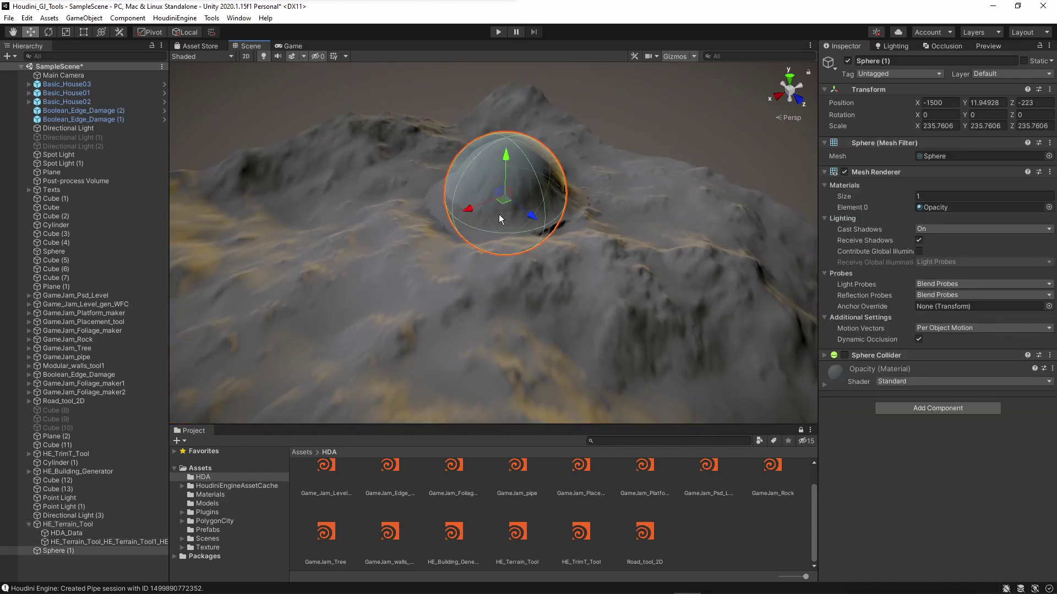
pyautogui.hotkey('ctrl', 'd')
pyautogui.moveTo(500, 210); pyautogui.dragTo(331, 339)
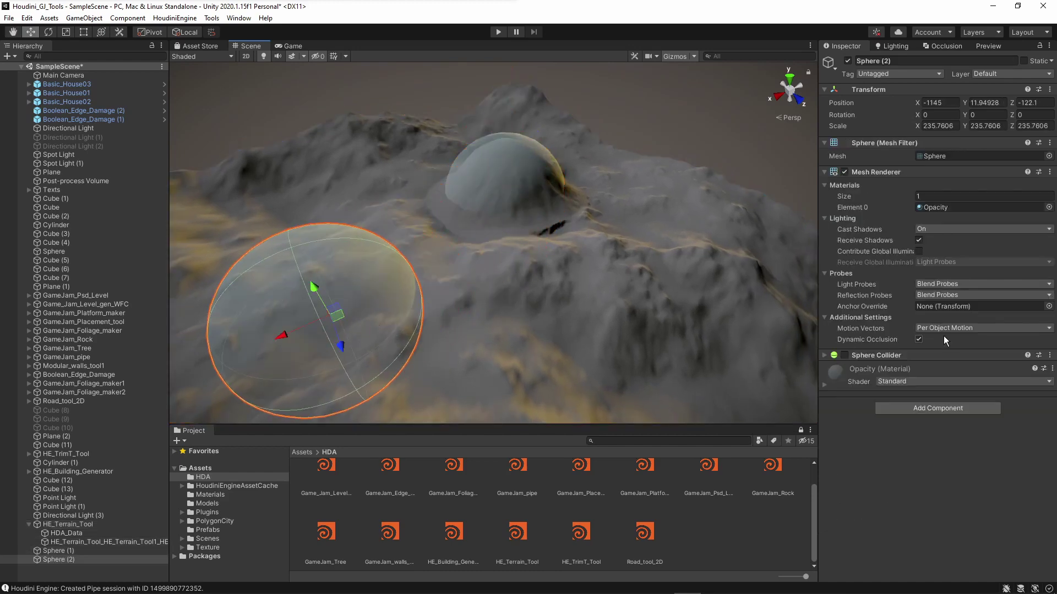
# Add an input slot to HE_Terrain_Tool's Subtract shapes and assign Sphere (2) to it
pyautogui.click(615, 310)
pyautogui.click(979, 341)
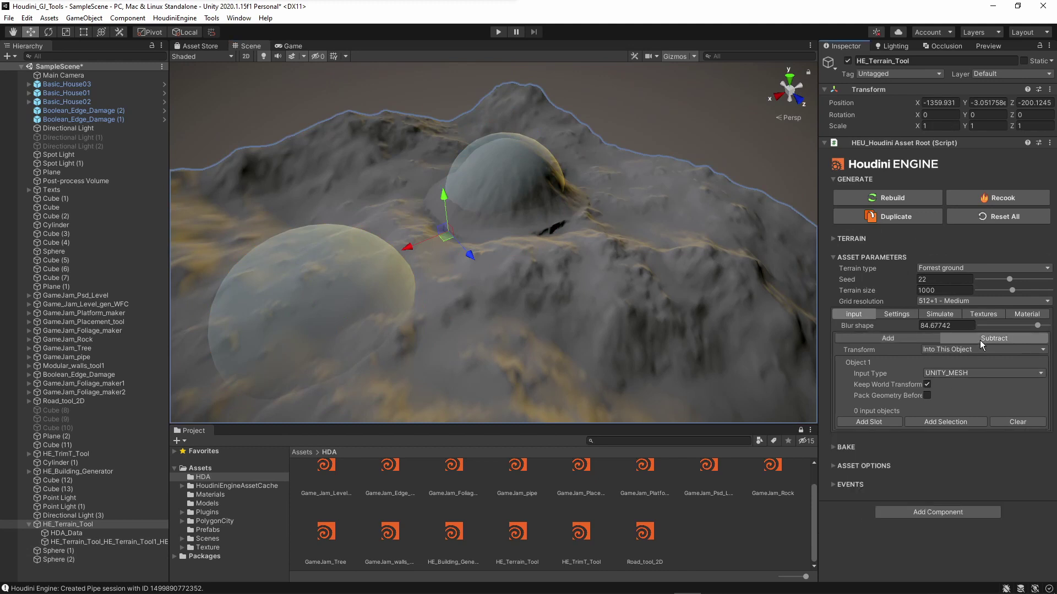
pyautogui.click(870, 422)
pyautogui.moveTo(72, 560); pyautogui.dragTo(936, 448)
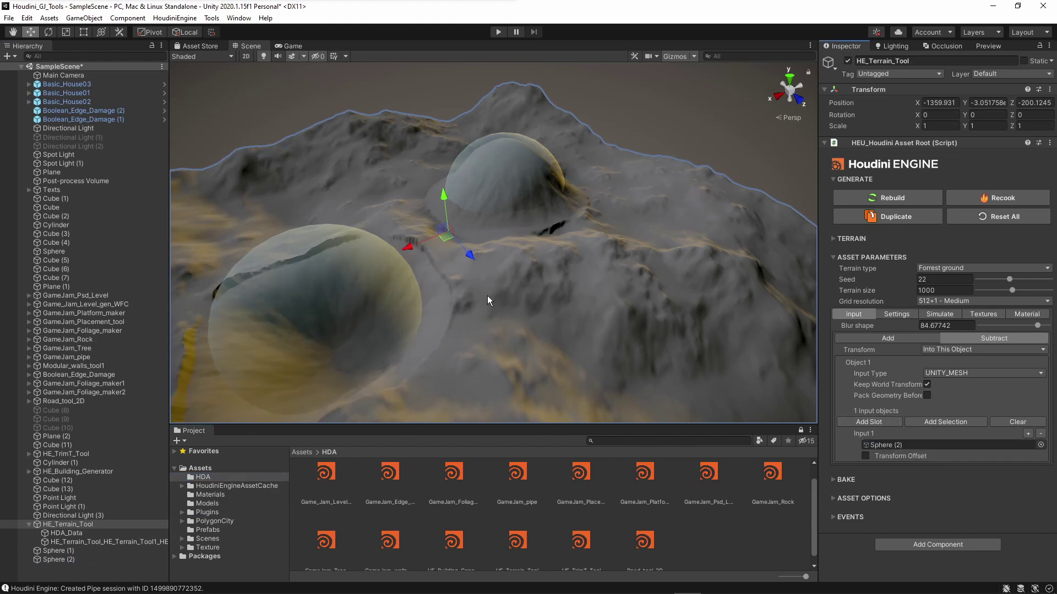
# Move Sphere (2) closer to the raised dome, to about X -1265, Z -164
pyautogui.moveTo(487, 296)
pyautogui.keyDown('alt'); pyautogui.mouseDown()
pyautogui.moveTo(549, 292)
pyautogui.moveTo(496, 288)
pyautogui.mouseUp(); pyautogui.keyUp('alt')
pyautogui.click(453, 265)
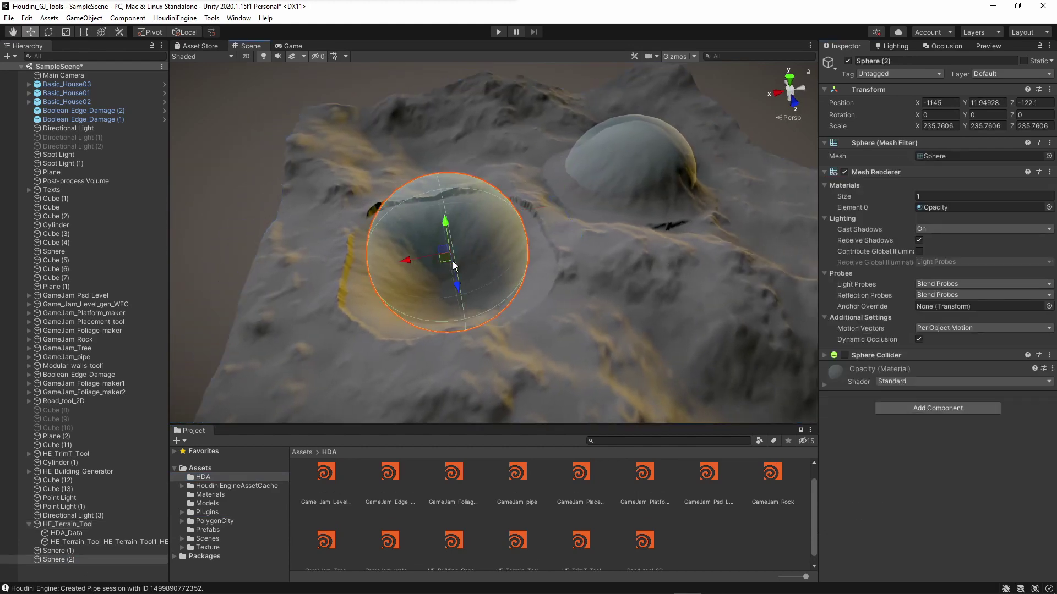
pyautogui.moveTo(438, 263); pyautogui.dragTo(393, 196)
pyautogui.moveTo(511, 233); pyautogui.dragTo(511, 231)
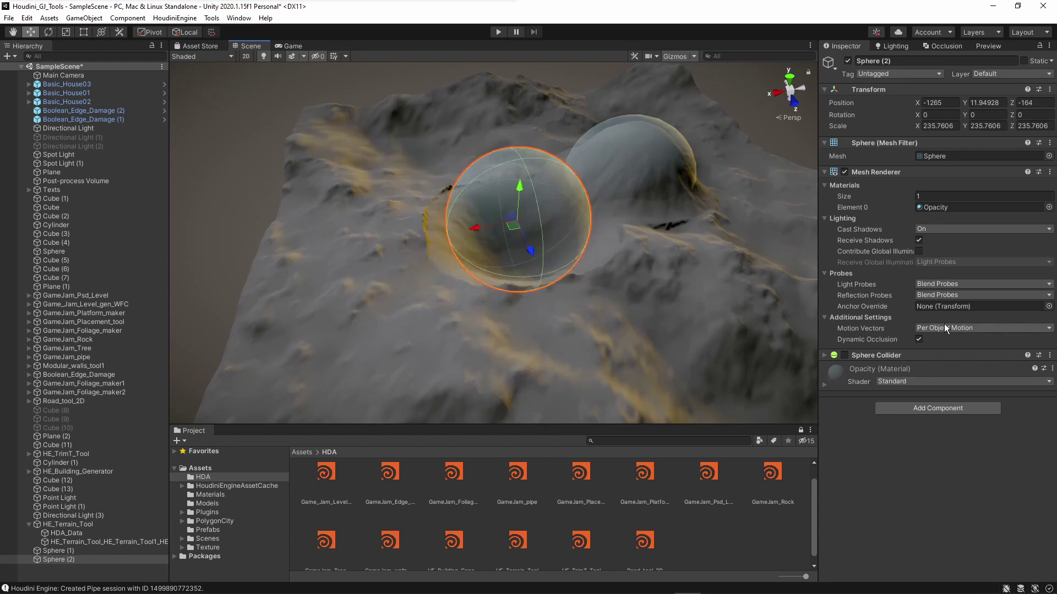
# Lower HE_Terrain_Tool's Blur shape to about 54 to soften the dome and the crater
pyautogui.click(682, 285)
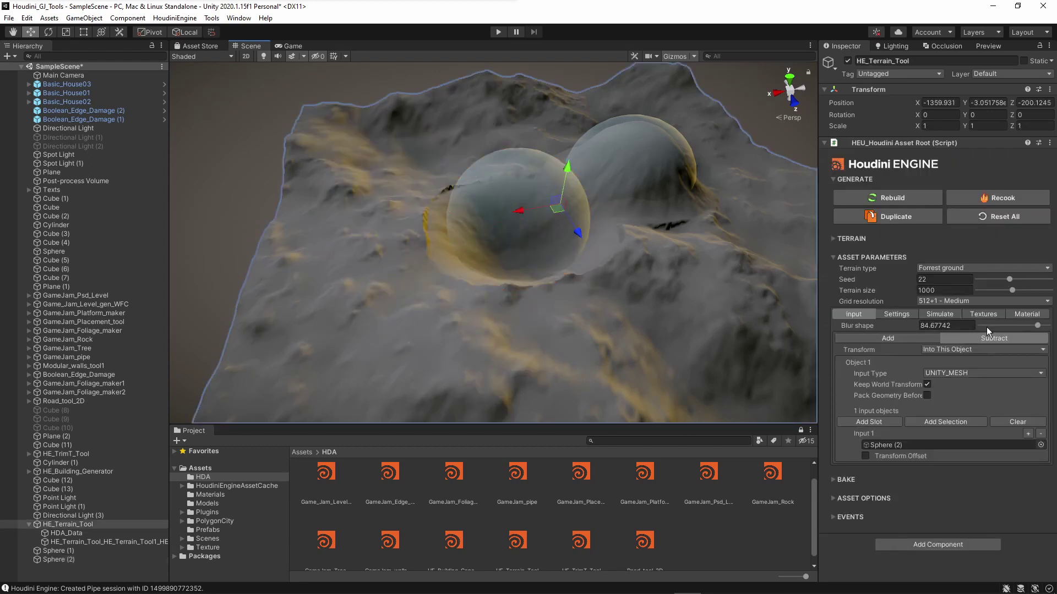
pyautogui.click(1016, 325)
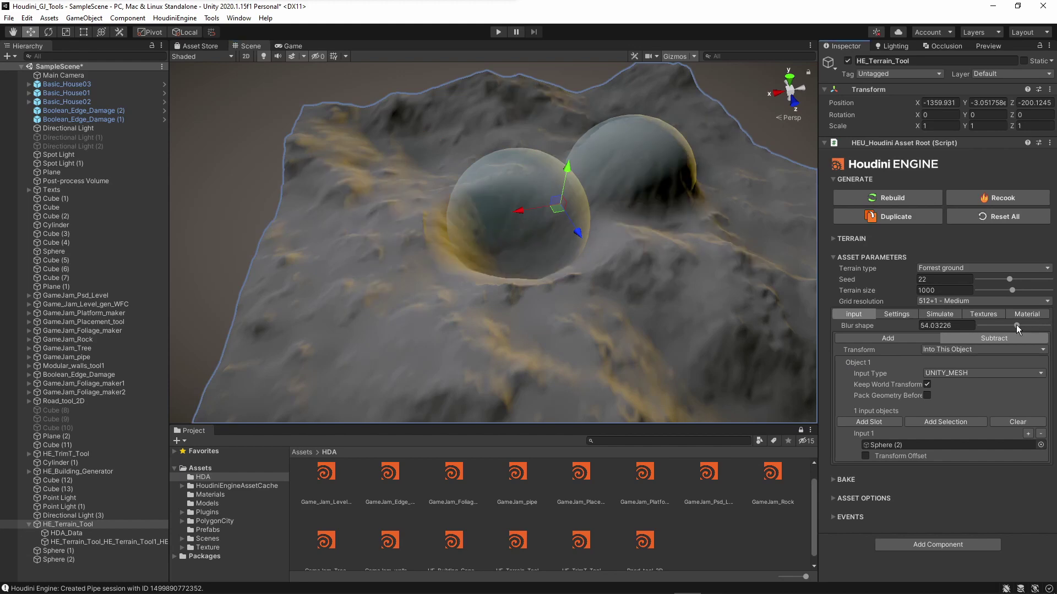
pyautogui.click(644, 140)
pyautogui.keyDown('alt'); pyautogui.moveTo(644, 140); pyautogui.dragTo(603, 234); pyautogui.keyUp('alt')
# Deactivate Sphere (1) and Sphere (2) together and inspect the dome and crater in the bare terrain
pyautogui.click(66, 551)
pyautogui.keyDown('shift'); pyautogui.click(66, 560); pyautogui.keyUp('shift')
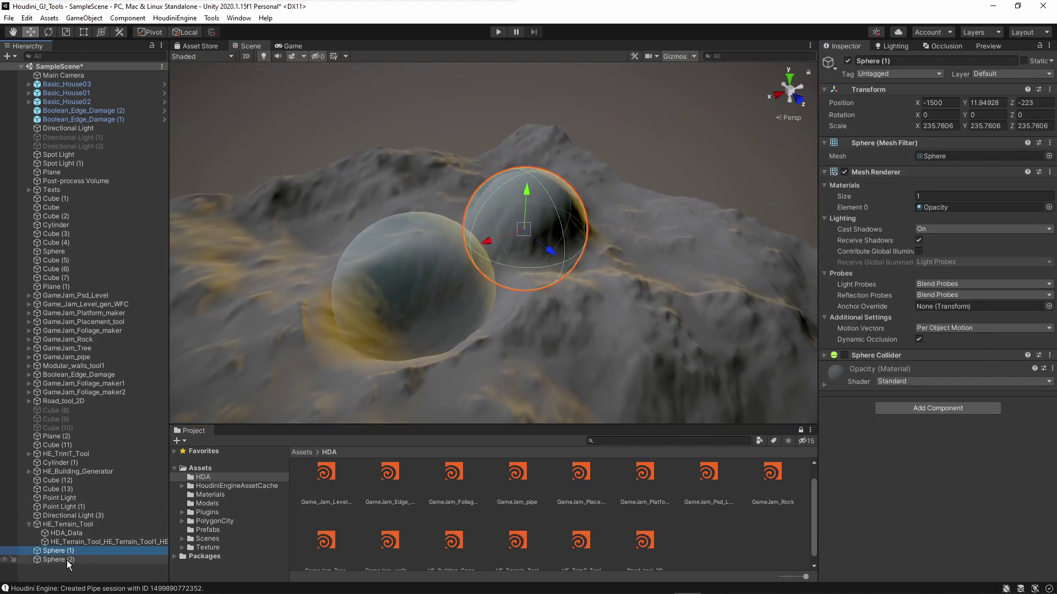
pyautogui.click(848, 60)
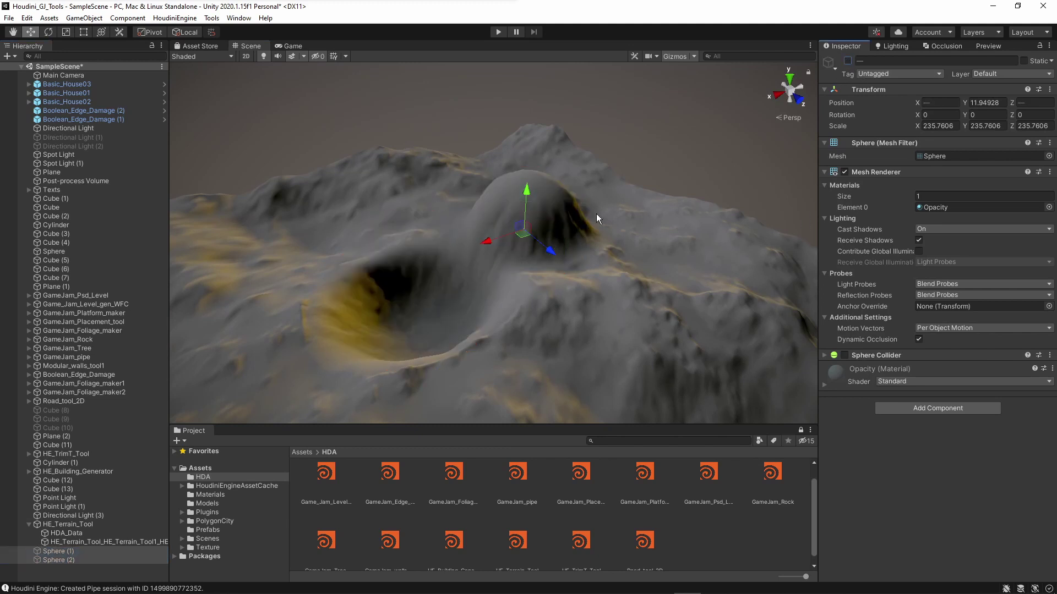
pyautogui.click(596, 214)
pyautogui.keyDown('alt'); pyautogui.moveTo(597, 214); pyautogui.dragTo(377, 315); pyautogui.keyUp('alt')
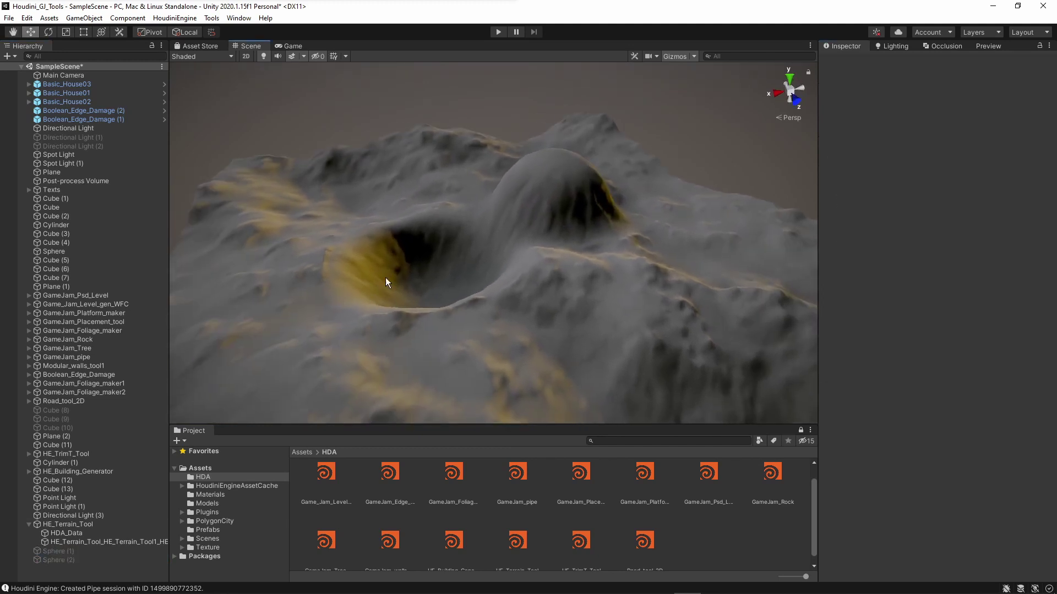
pyautogui.keyDown('alt'); pyautogui.moveTo(386, 279); pyautogui.dragTo(558, 259); pyautogui.keyUp('alt')
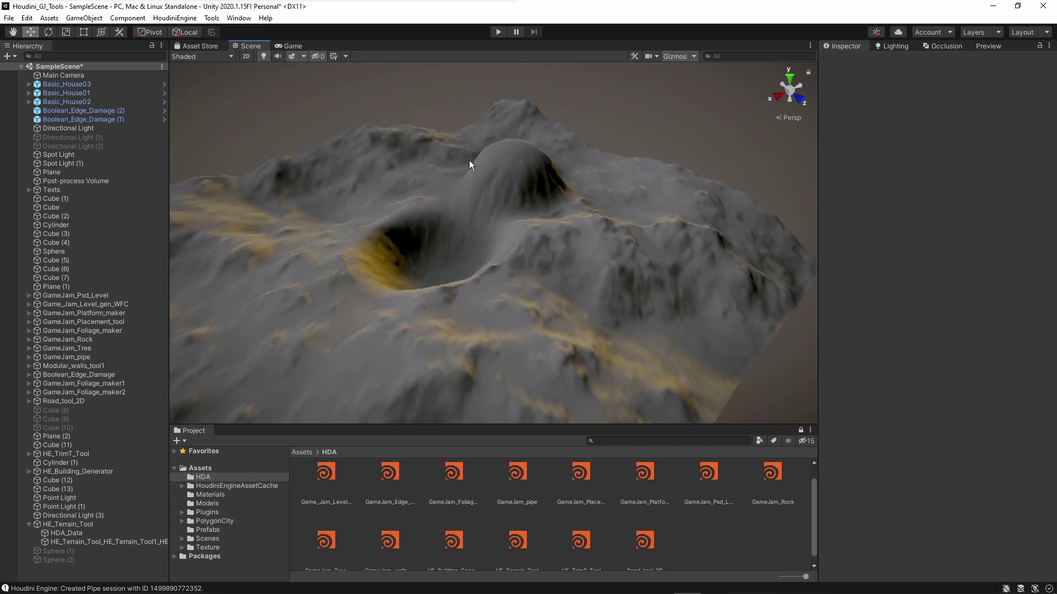
# Clear the input objects from both the Subtract and Add shapes of HE_Terrain_Tool
pyautogui.click(599, 242)
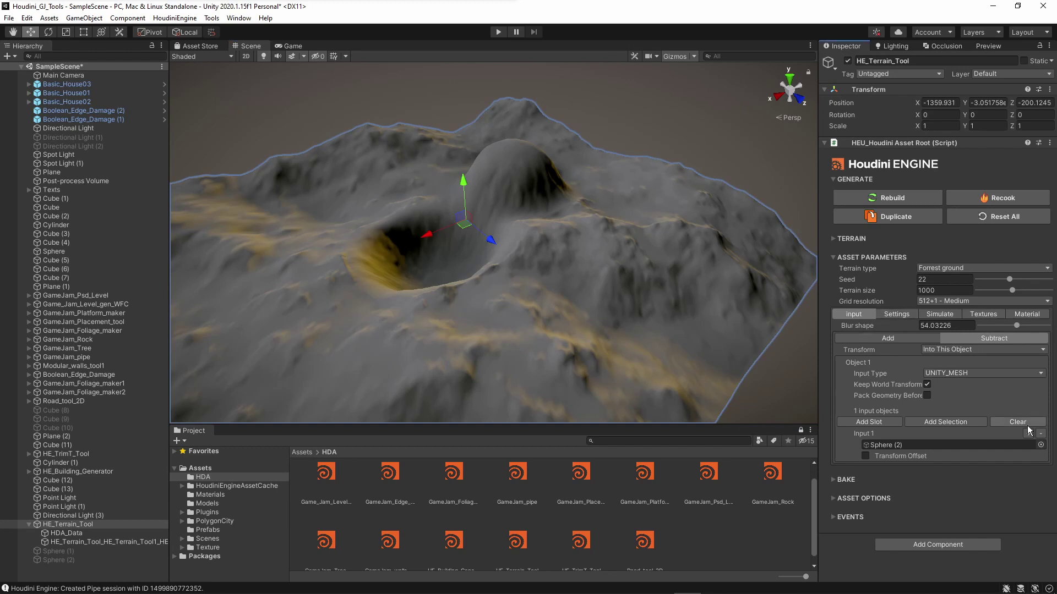
pyautogui.click(919, 338)
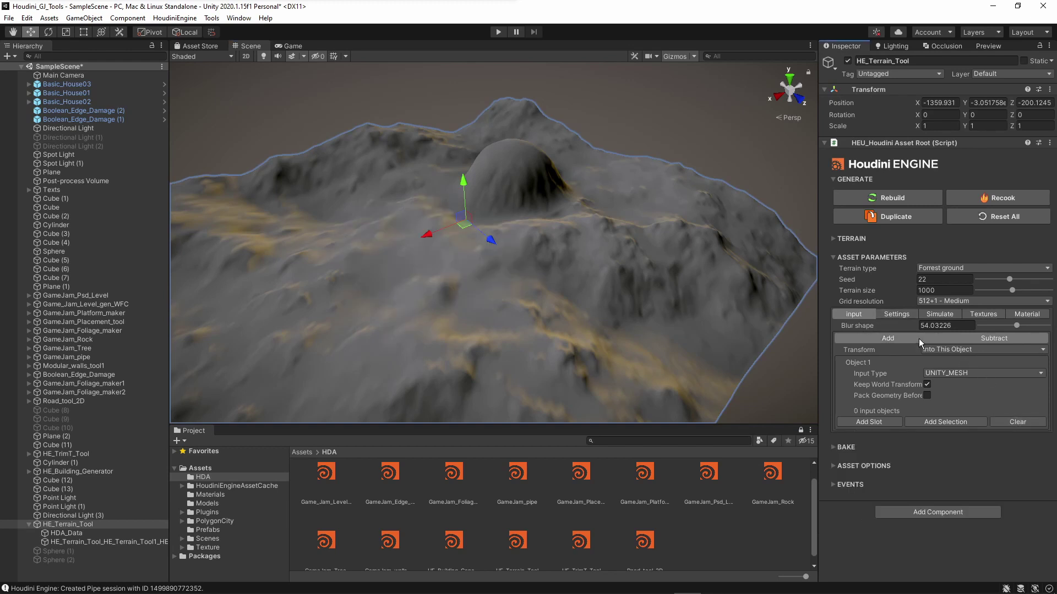
pyautogui.click(1017, 423)
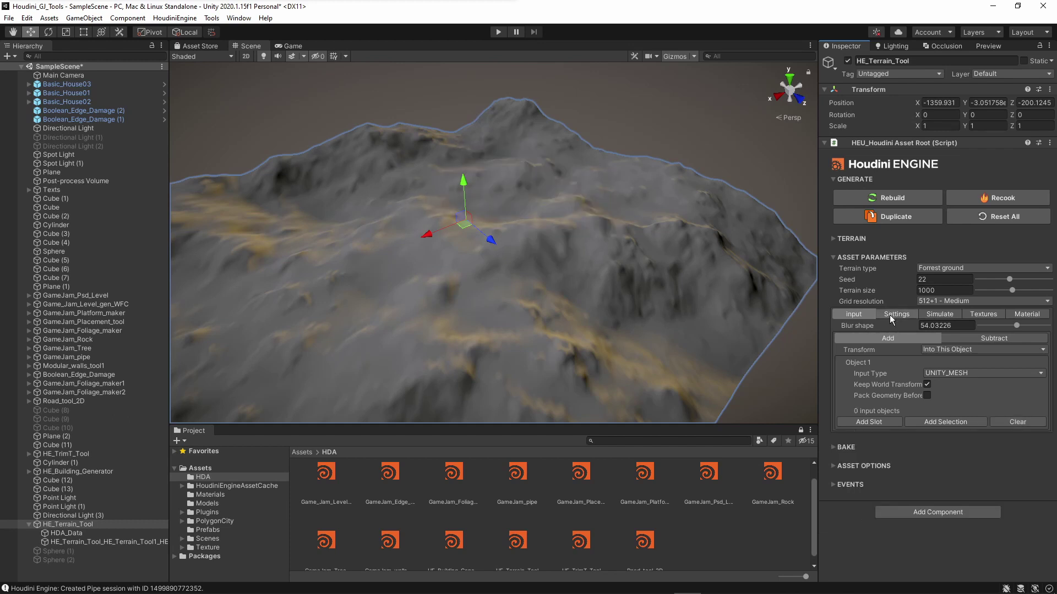
# Try Scale up noise values of about 879 and about 201.6 in HE_Terrain_Tool's settings
pyautogui.click(889, 315)
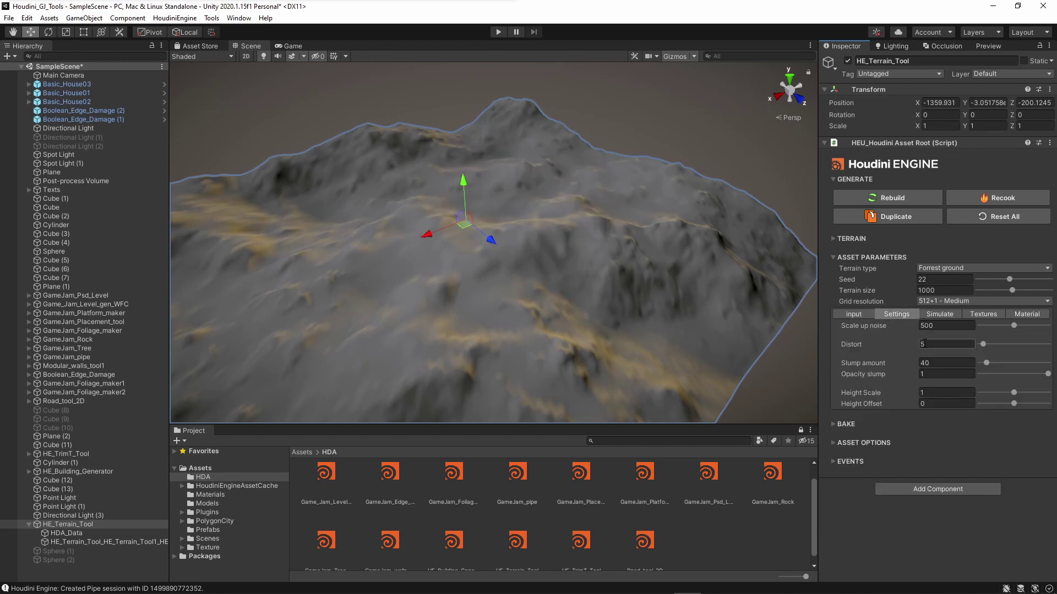
pyautogui.keyDown('alt'); pyautogui.moveTo(679, 307); pyautogui.dragTo(668, 323); pyautogui.keyUp('alt')
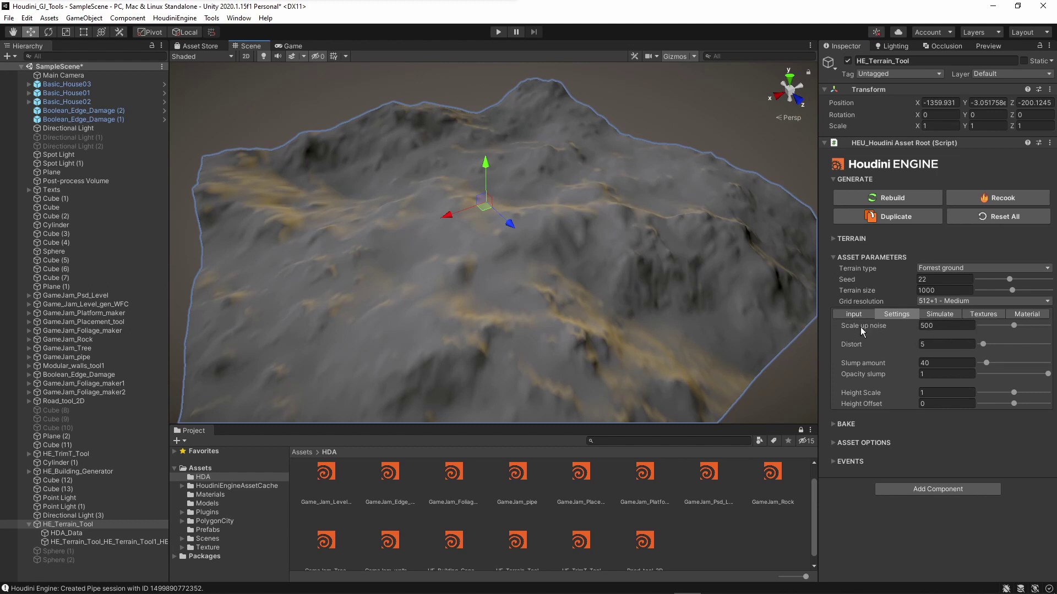
pyautogui.click(1040, 325)
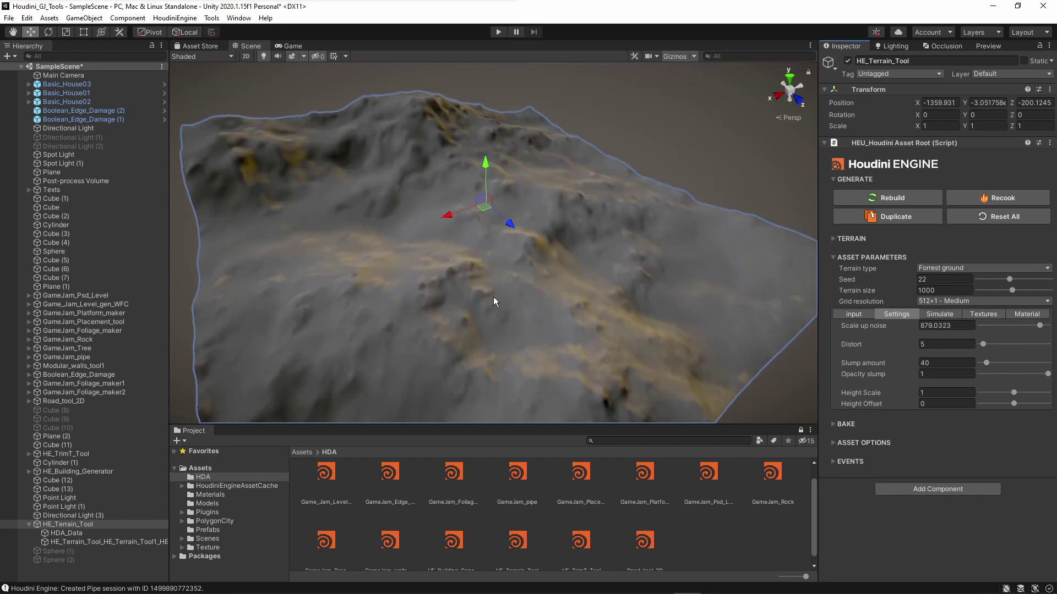
pyautogui.click(993, 325)
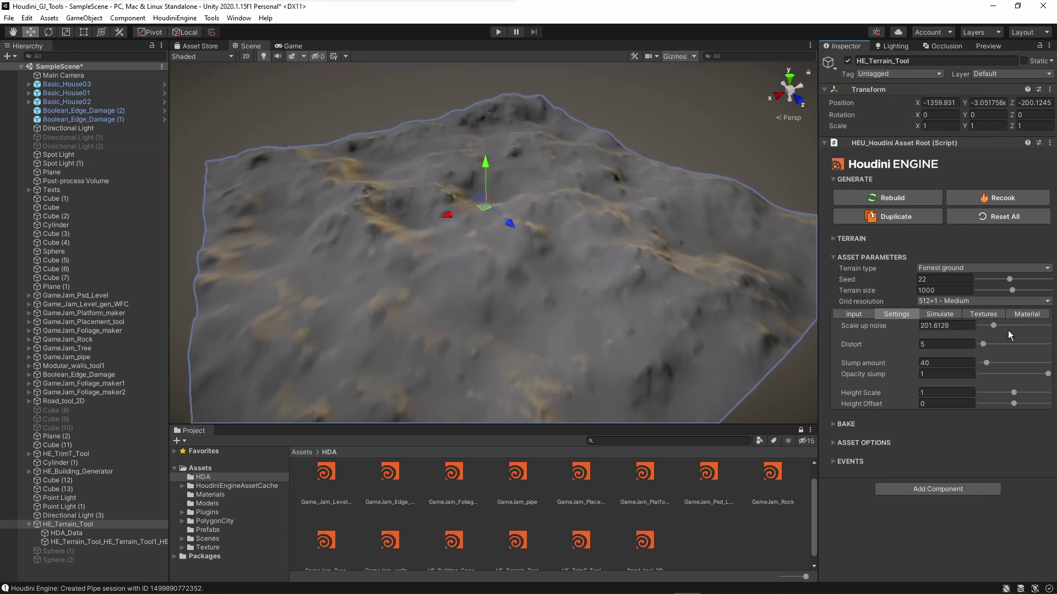
# Change the terrain type to Mountian and set Scale up noise to about 830.6
pyautogui.click(964, 269)
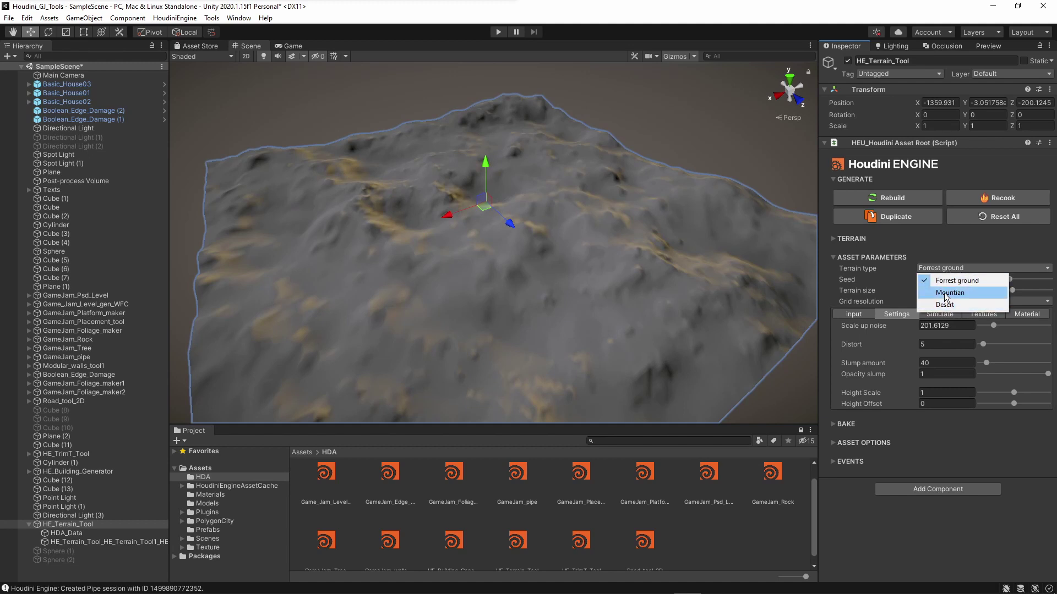
pyautogui.click(947, 294)
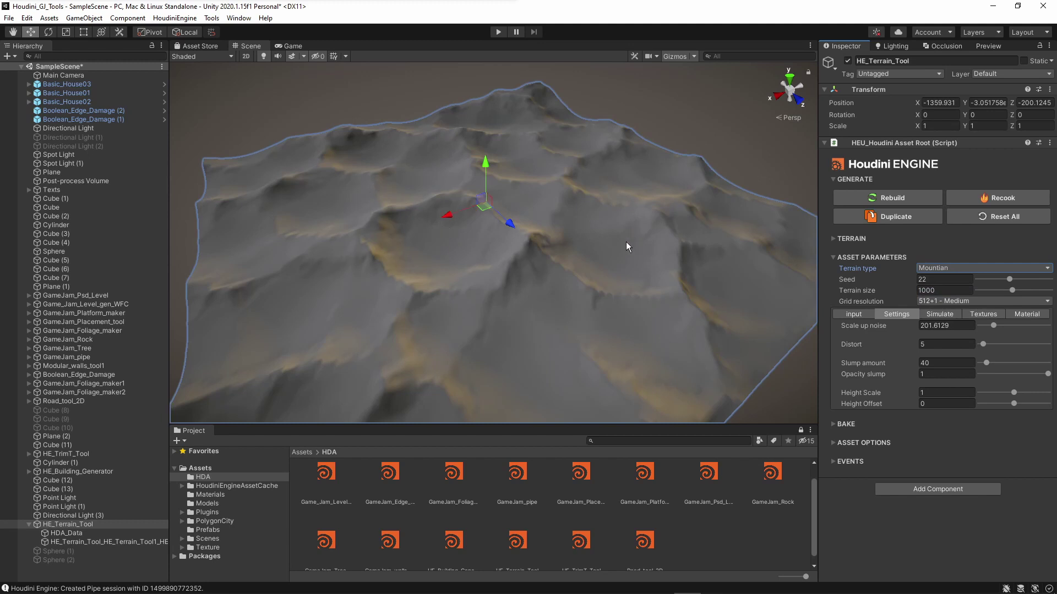
pyautogui.click(1036, 325)
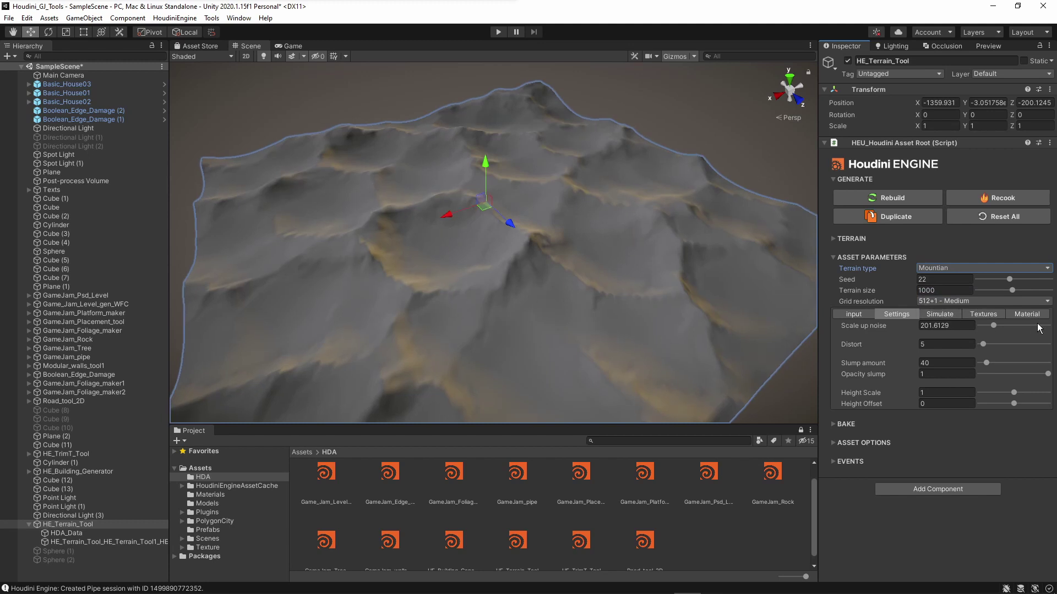
pyautogui.moveTo(651, 250); pyautogui.dragTo(632, 172, button='right')
pyautogui.scroll(2, 627, 242)
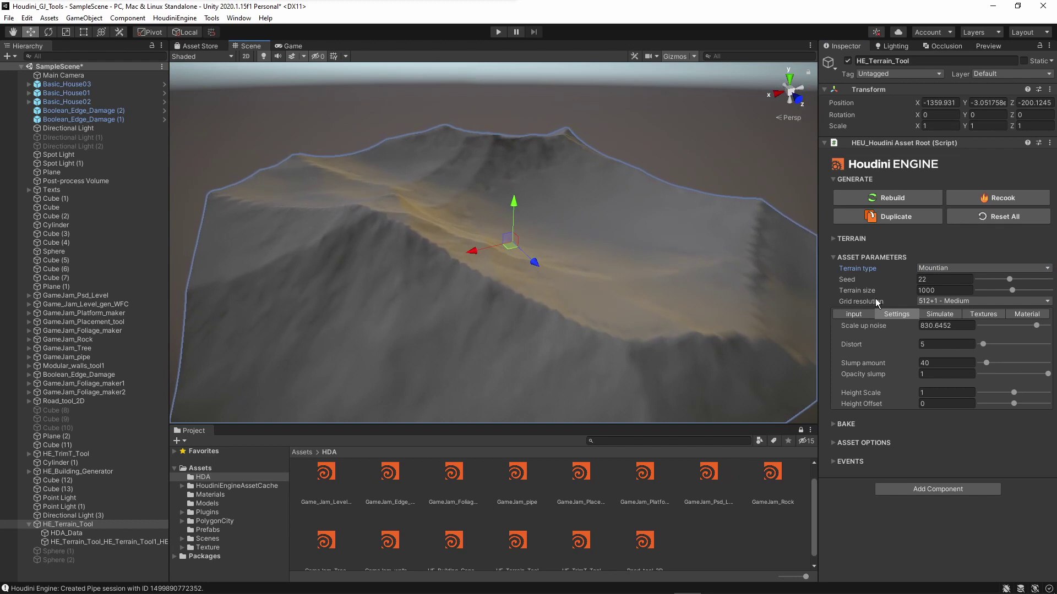
# Change the terrain type to Desert and set Scale up noise to about 217.7
pyautogui.click(934, 269)
pyautogui.click(542, 339)
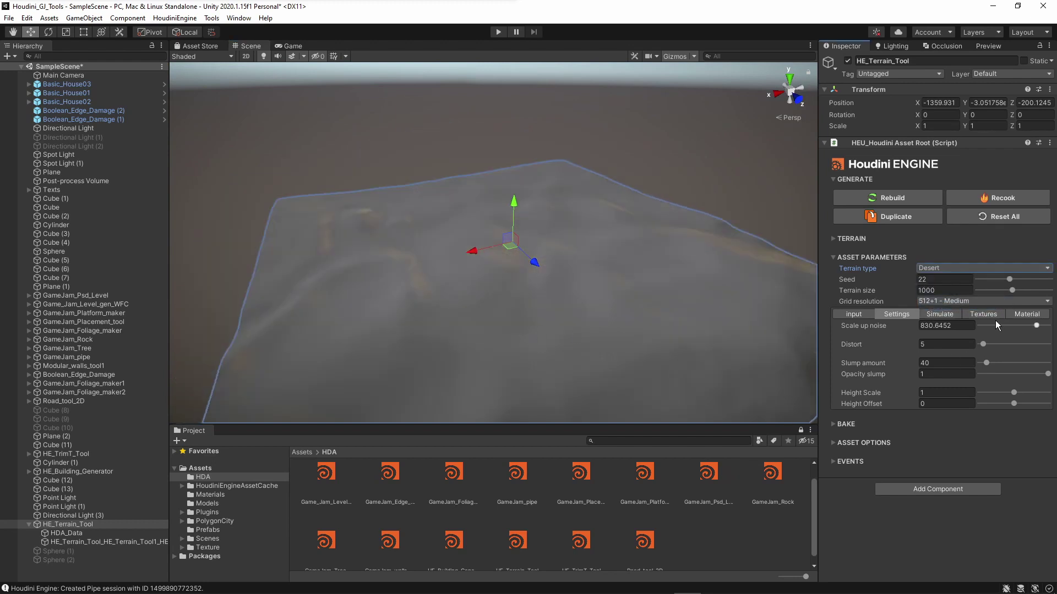
pyautogui.click(995, 325)
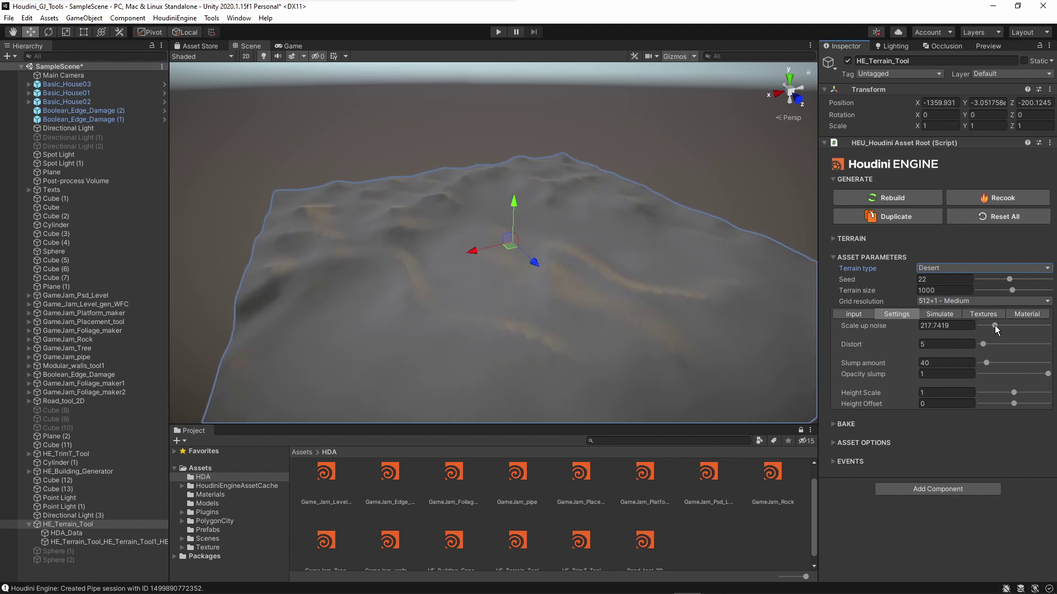
pyautogui.keyDown('alt'); pyautogui.moveTo(606, 275); pyautogui.dragTo(641, 283); pyautogui.keyUp('alt')
# Switch the terrain type back to Forrest ground and set Scale up noise to about 443.5
pyautogui.click(928, 268)
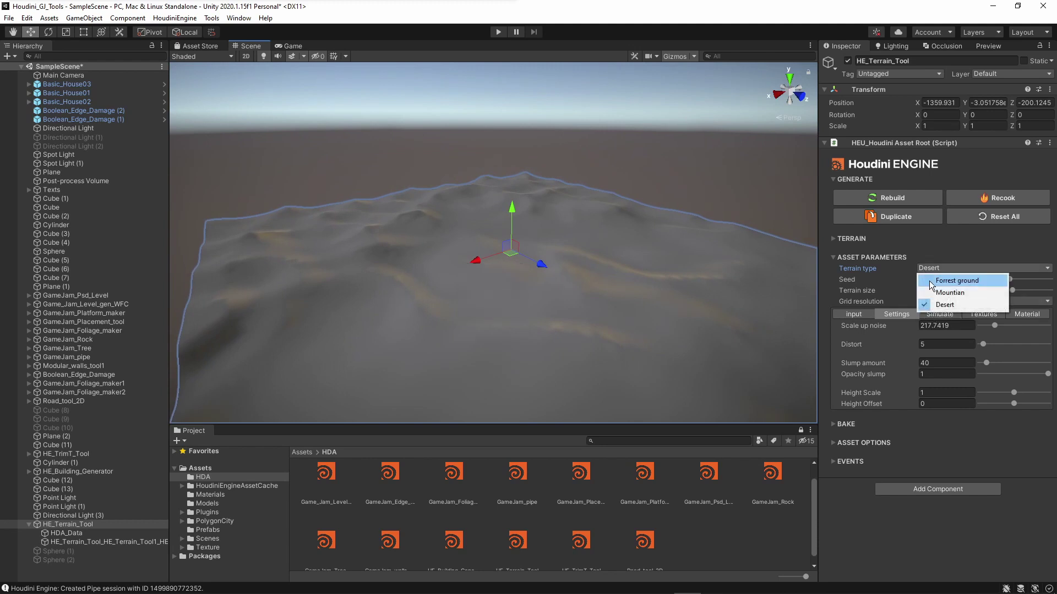
pyautogui.click(933, 302)
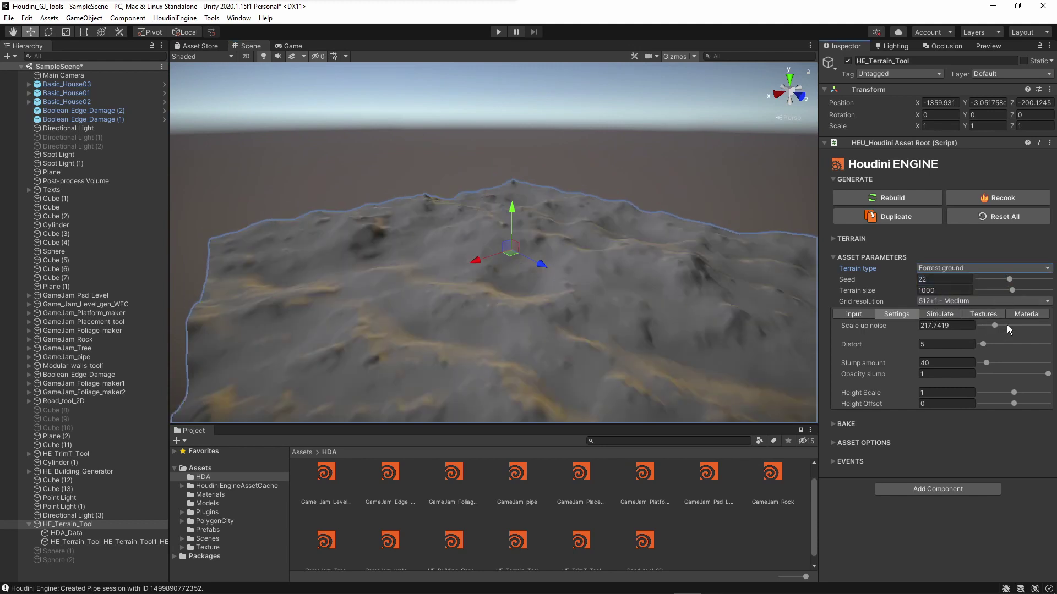
pyautogui.moveTo(1008, 326); pyautogui.dragTo(1013, 326)
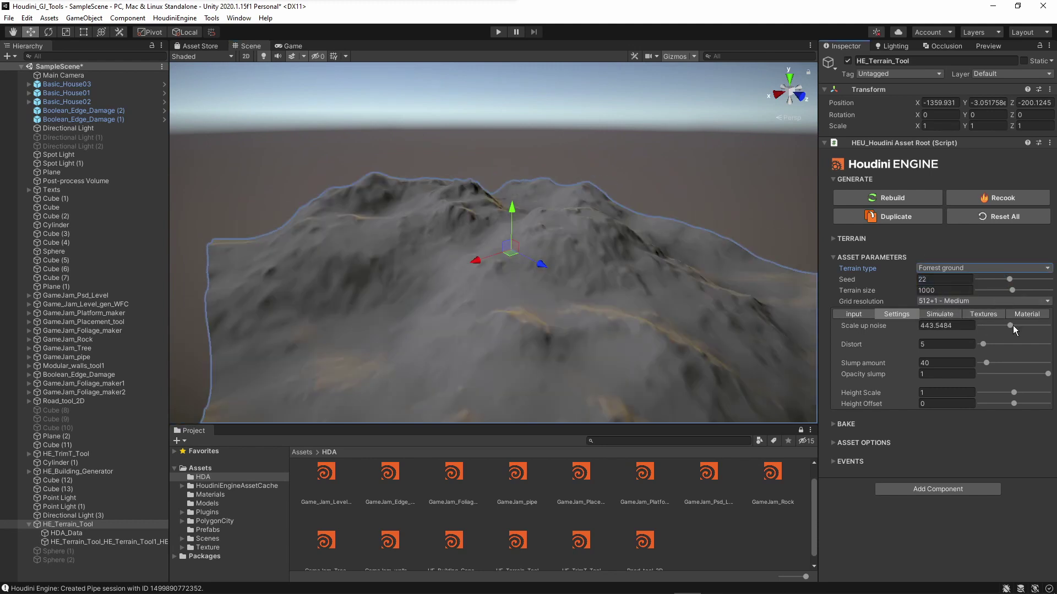
pyautogui.moveTo(620, 247); pyautogui.dragTo(632, 269, button='right')
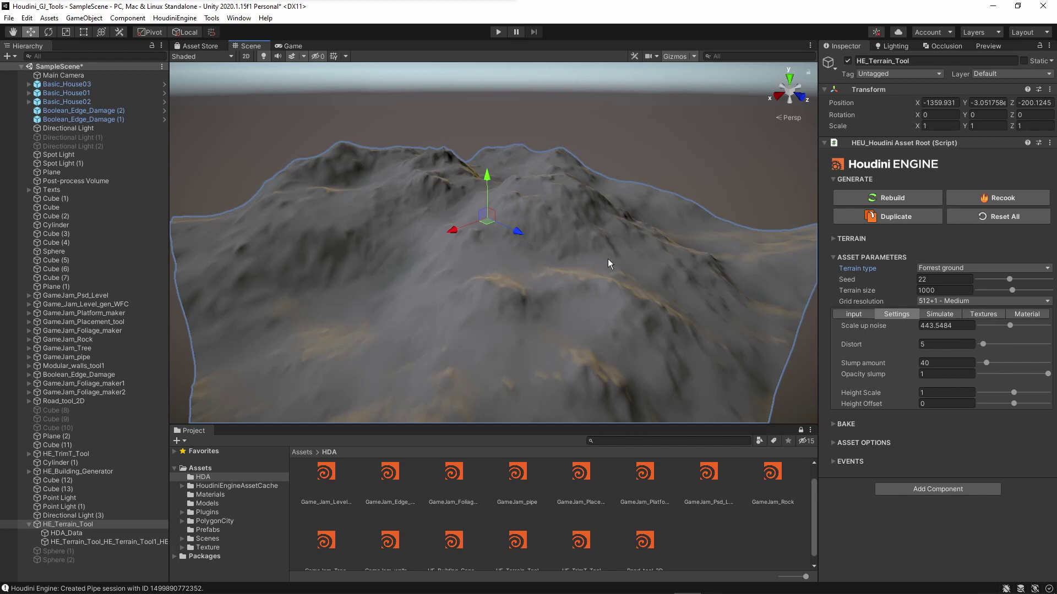
# Set the terrain's Distort to about 27.4 and its Slump amount to 0
pyautogui.click(1002, 343)
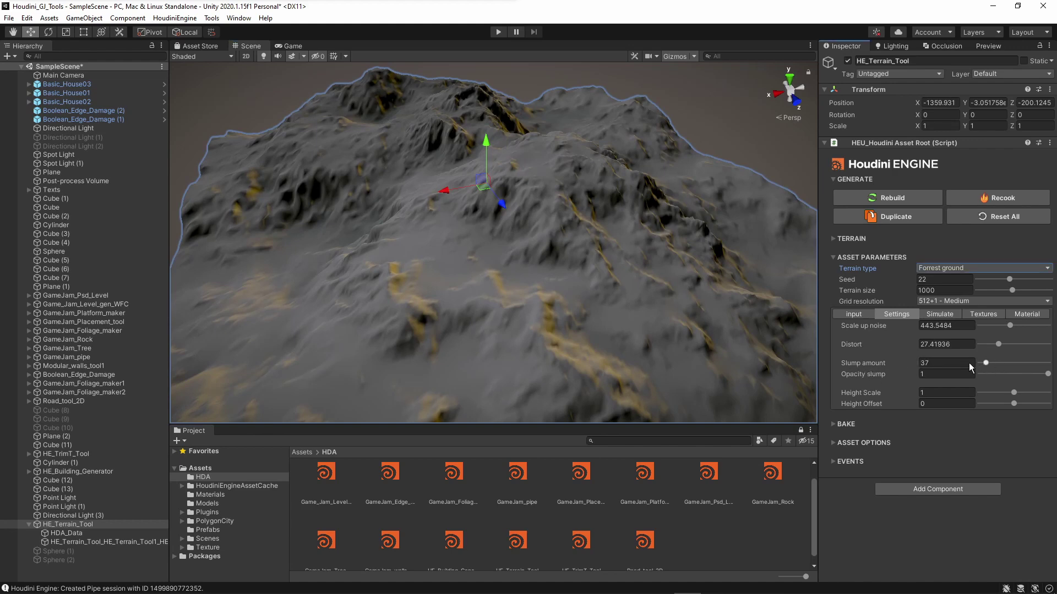
pyautogui.moveTo(968, 362); pyautogui.dragTo(958, 364)
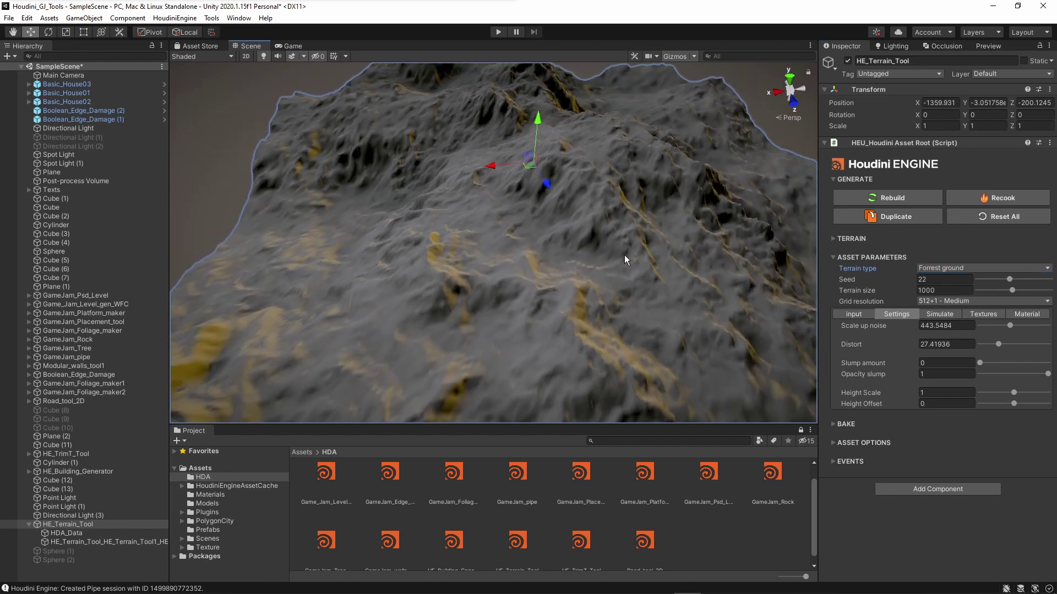
# Try Slump amounts of 219, 310 and 23 on the terrain, ending back at 0
pyautogui.moveTo(295, 295); pyautogui.dragTo(341, 229, button='right')
pyautogui.scroll(2, 499, 243)
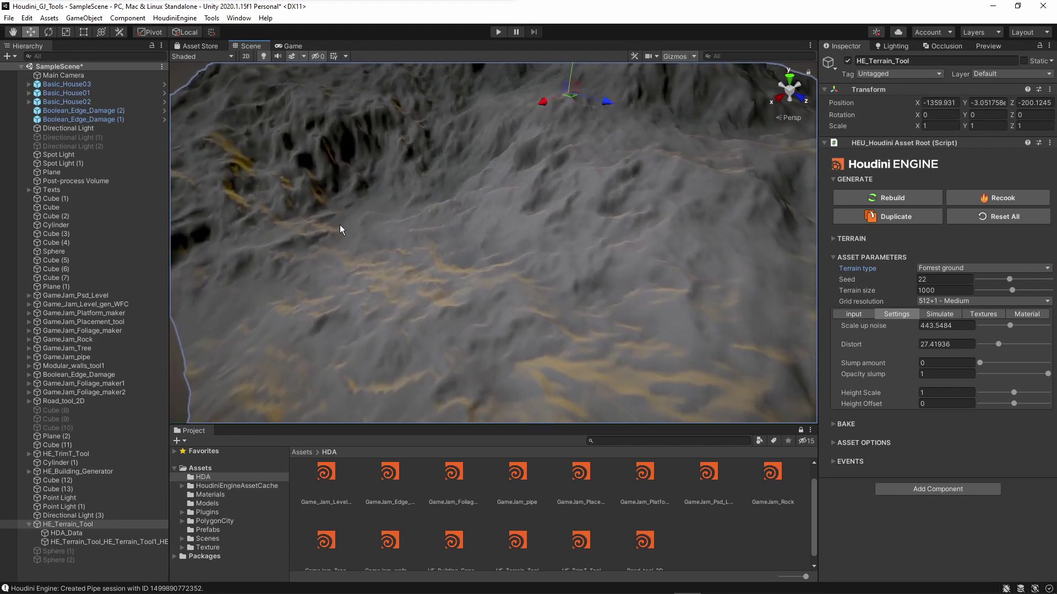
pyautogui.click(1017, 363)
pyautogui.moveTo(380, 271); pyautogui.dragTo(325, 173, button='right')
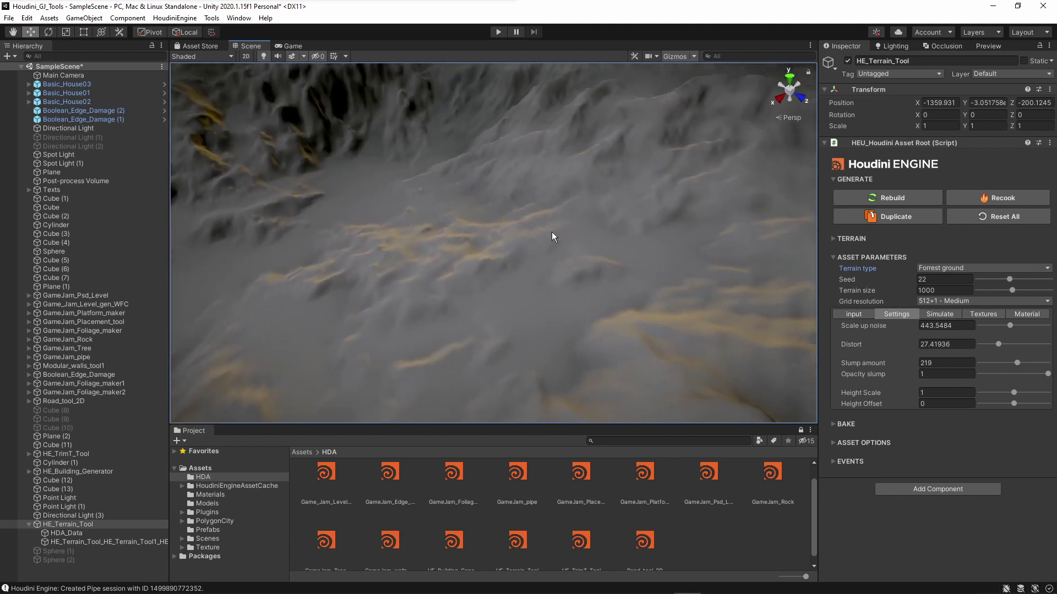
pyautogui.click(1032, 363)
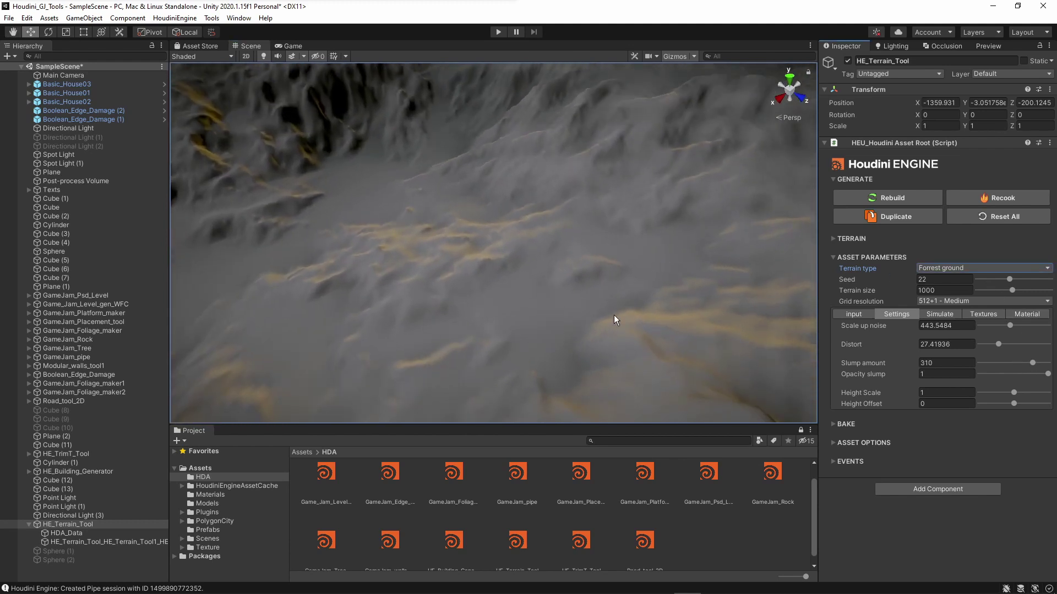
pyautogui.click(989, 363)
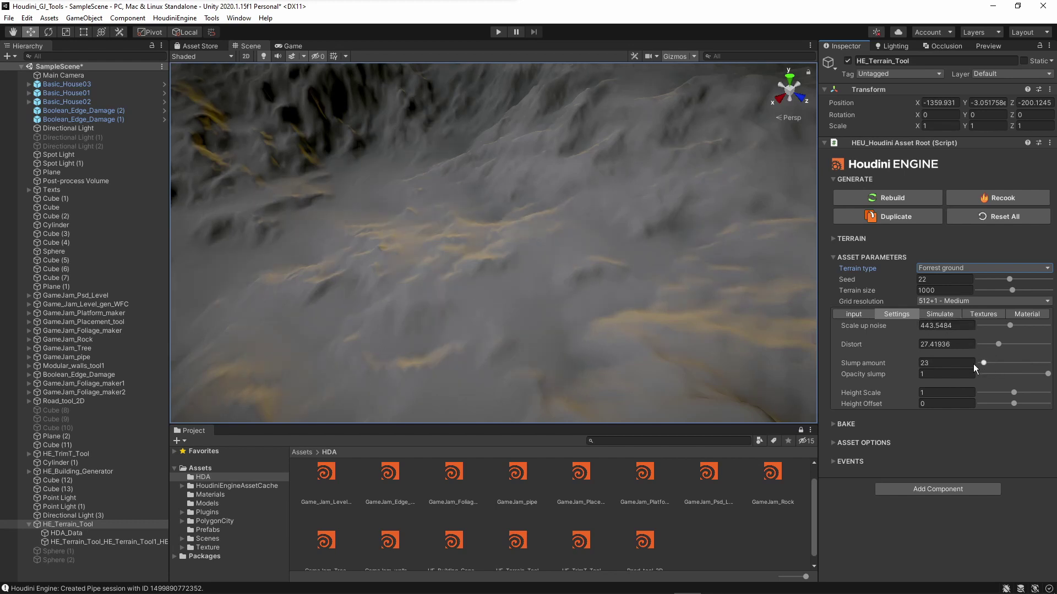
pyautogui.click(973, 364)
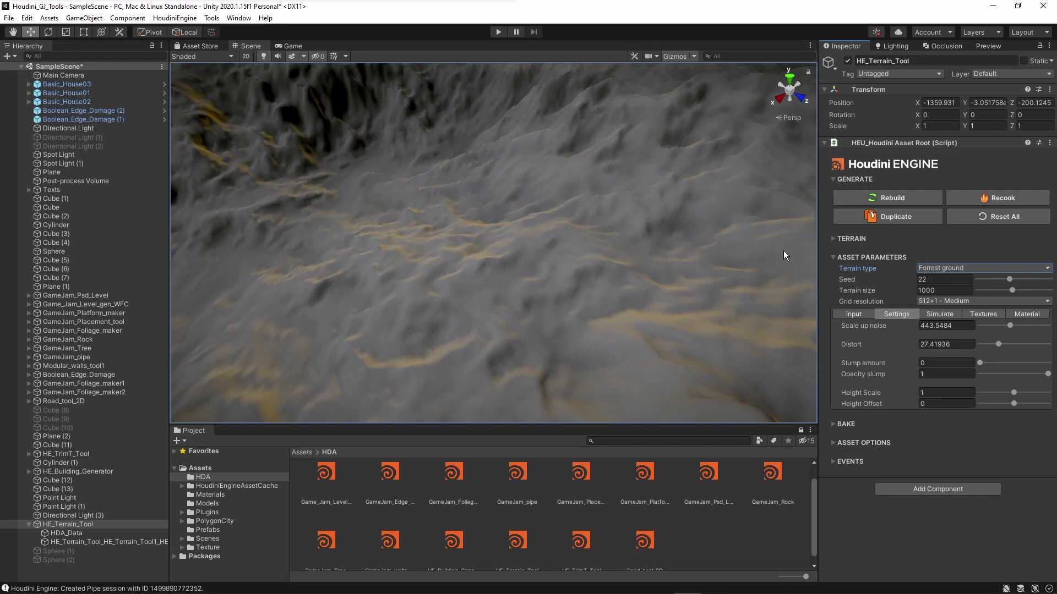
# Set the Slump amount to 132 and try an Opacity slump of 0.25 before restoring it to 1
pyautogui.click(1002, 362)
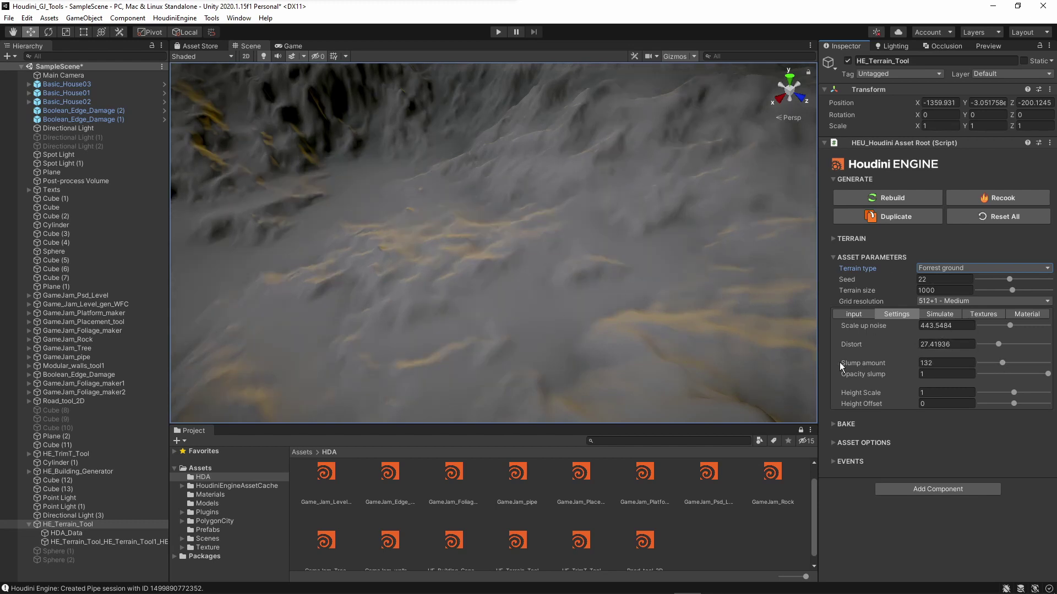
pyautogui.click(996, 372)
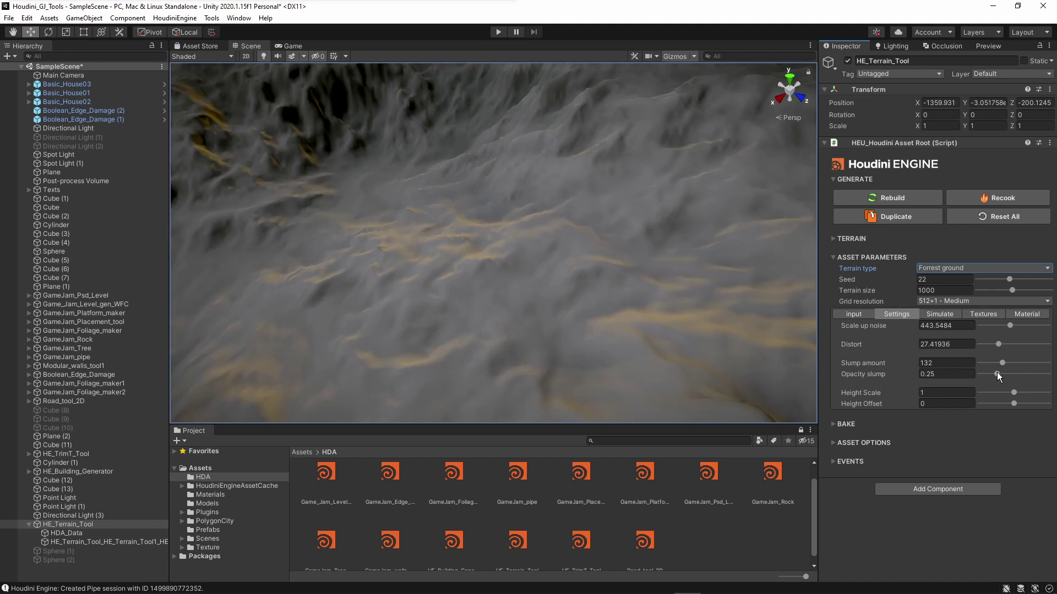
pyautogui.moveTo(1019, 374); pyautogui.dragTo(1049, 377)
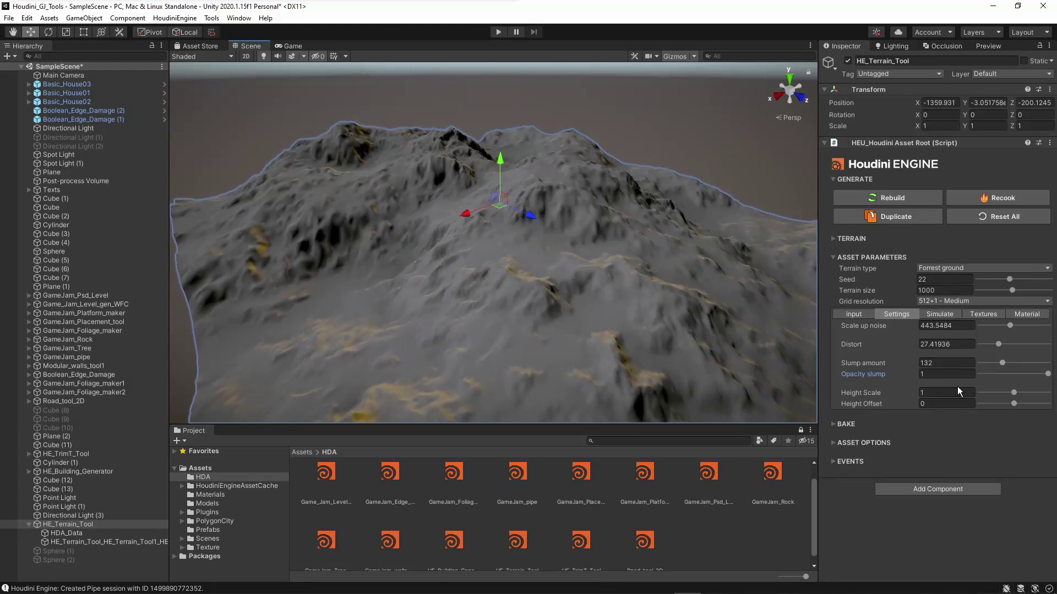
# Try Height Scale values of about 0.37 and 1.55, and a Height Offset of about 83.9
pyautogui.click(993, 393)
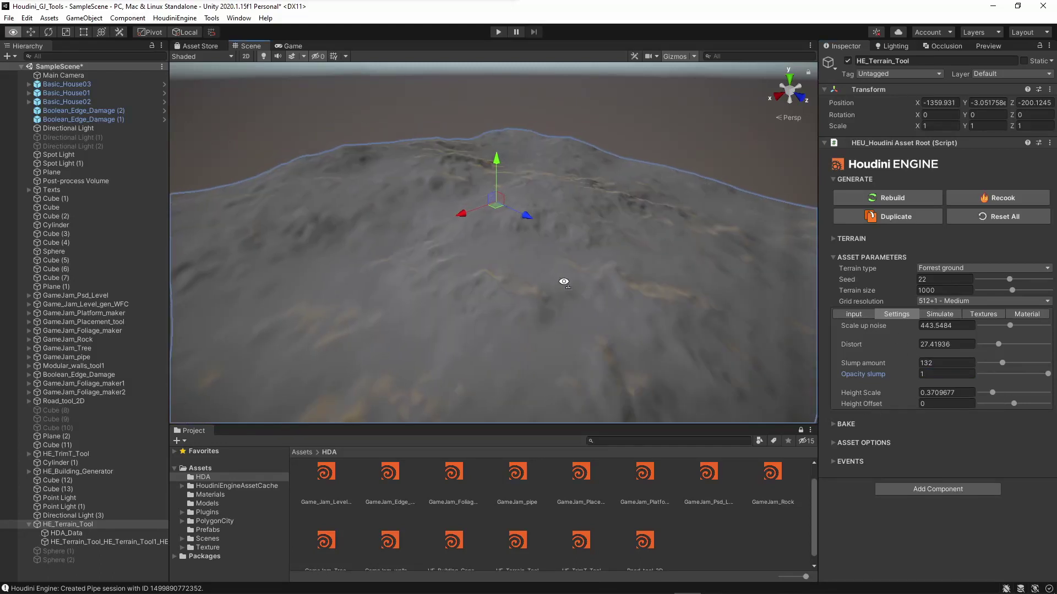
pyautogui.moveTo(561, 283)
pyautogui.keyDown('alt'); pyautogui.mouseDown()
pyautogui.moveTo(539, 264)
pyautogui.moveTo(547, 269)
pyautogui.mouseUp(); pyautogui.keyUp('alt')
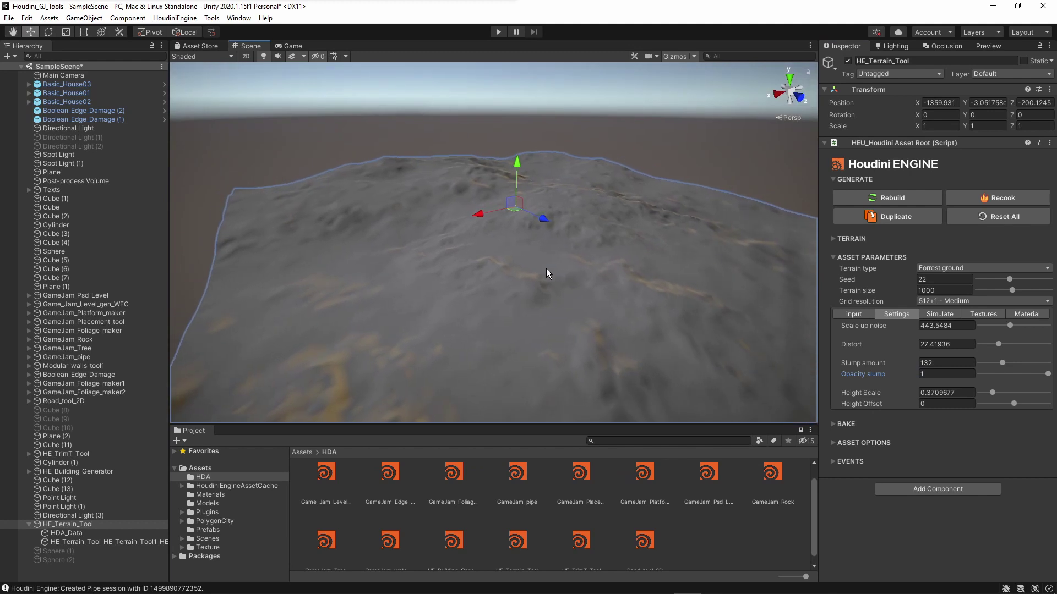
pyautogui.click(1032, 392)
pyautogui.moveTo(1033, 394)
pyautogui.mouseDown()
pyautogui.moveTo(987, 404)
pyautogui.moveTo(1042, 404)
pyautogui.mouseUp()
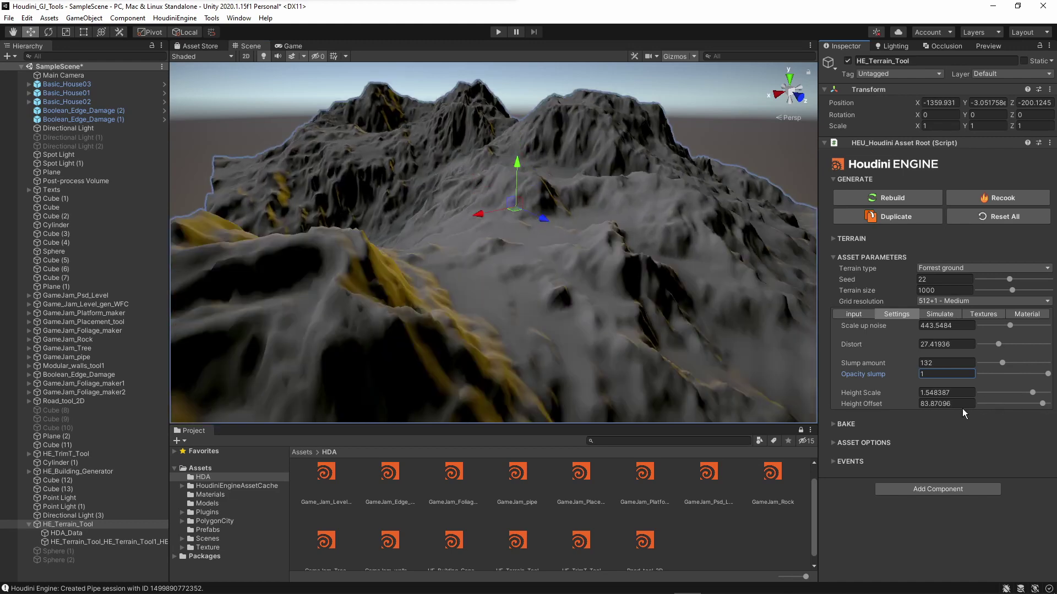
# Reset the terrain's Height Offset to 0 and its Height Scale to 1
pyautogui.click(962, 405)
pyautogui.write('0')
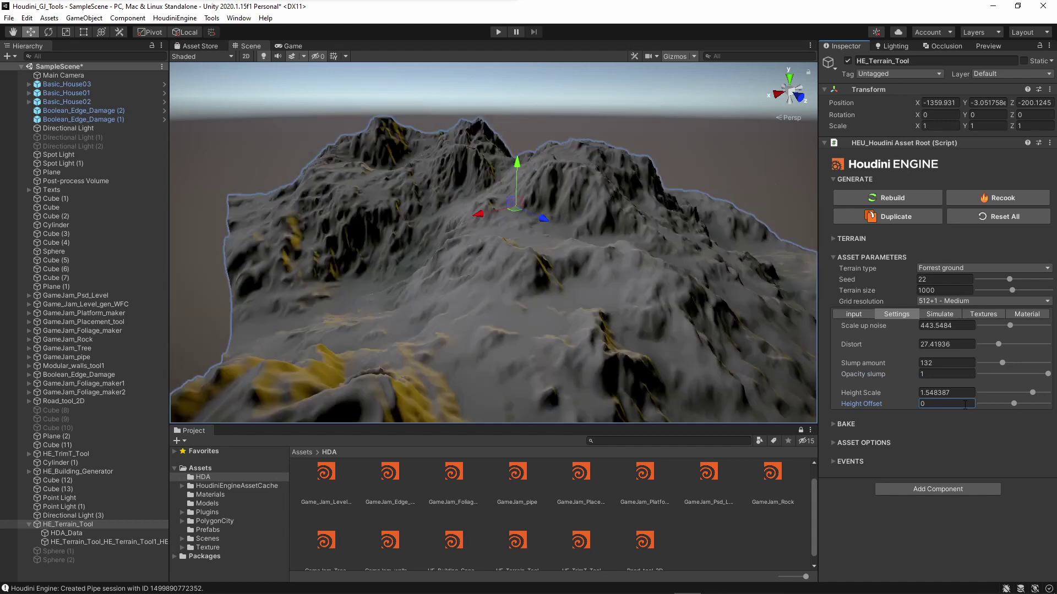
pyautogui.click(967, 394)
pyautogui.write('1')
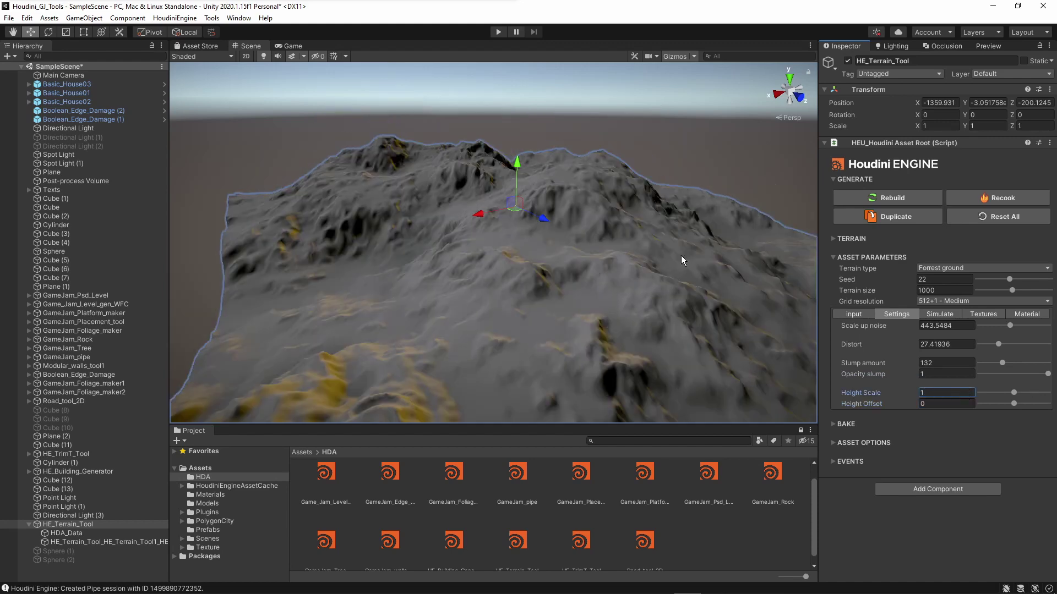
# Turn on Enable Erode in the terrain's simulation settings and inspect the eroded slopes up close
pyautogui.keyDown('alt'); pyautogui.moveTo(682, 255); pyautogui.dragTo(552, 268); pyautogui.keyUp('alt')
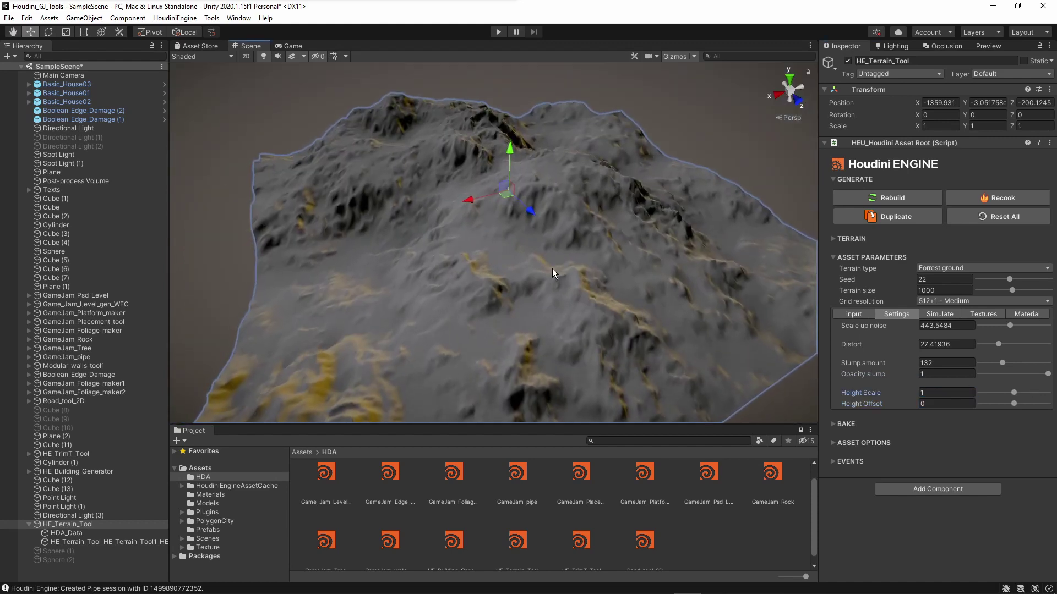
pyautogui.click(936, 314)
pyautogui.keyDown('alt'); pyautogui.moveTo(601, 266); pyautogui.dragTo(606, 274); pyautogui.keyUp('alt')
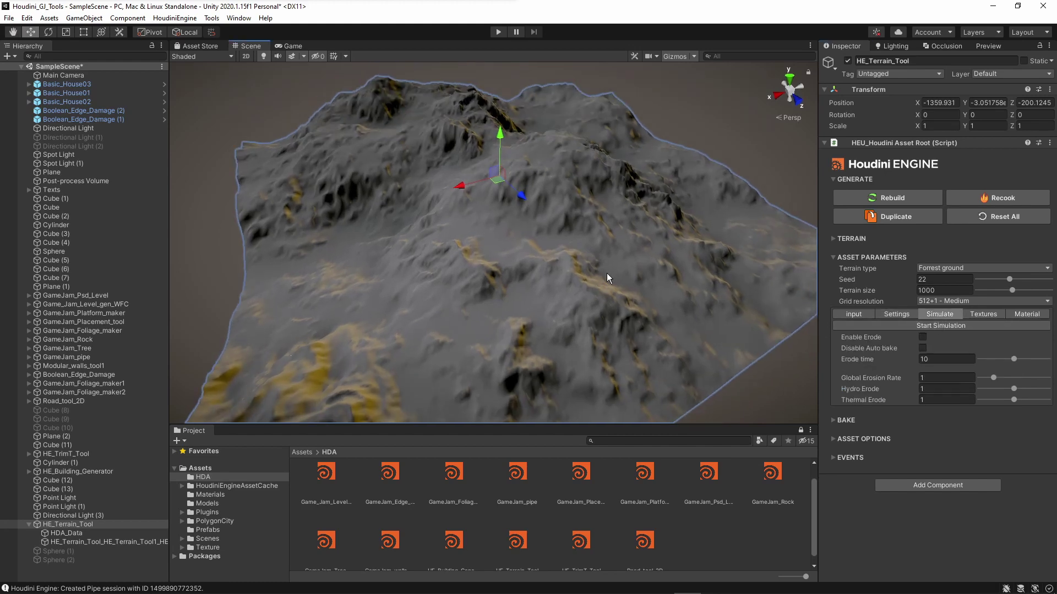
pyautogui.keyDown('alt'); pyautogui.moveTo(628, 267); pyautogui.dragTo(633, 256); pyautogui.keyUp('alt')
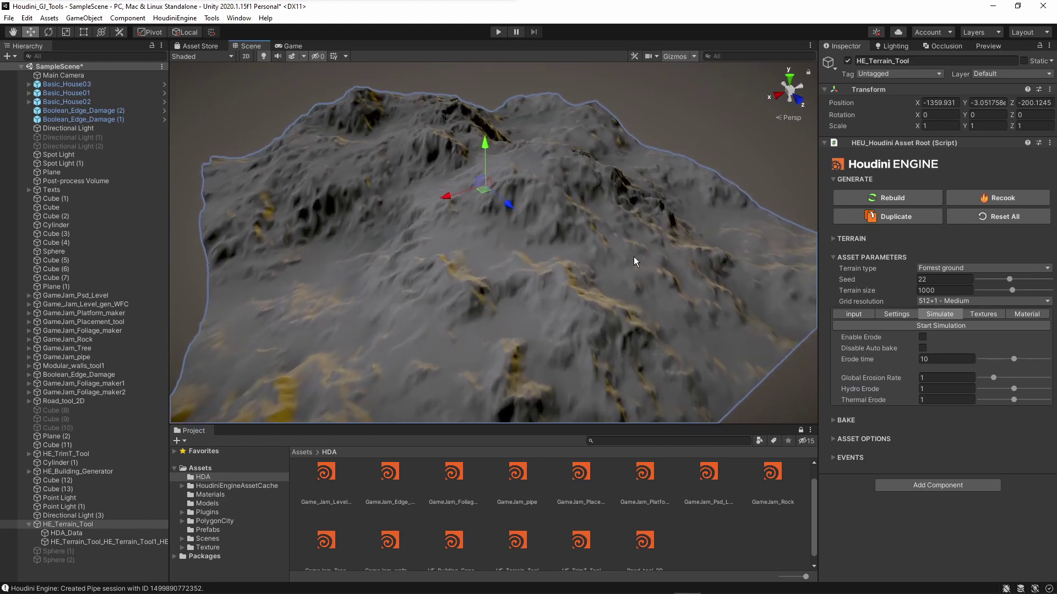
pyautogui.click(922, 337)
pyautogui.click(923, 338)
pyautogui.click(931, 338)
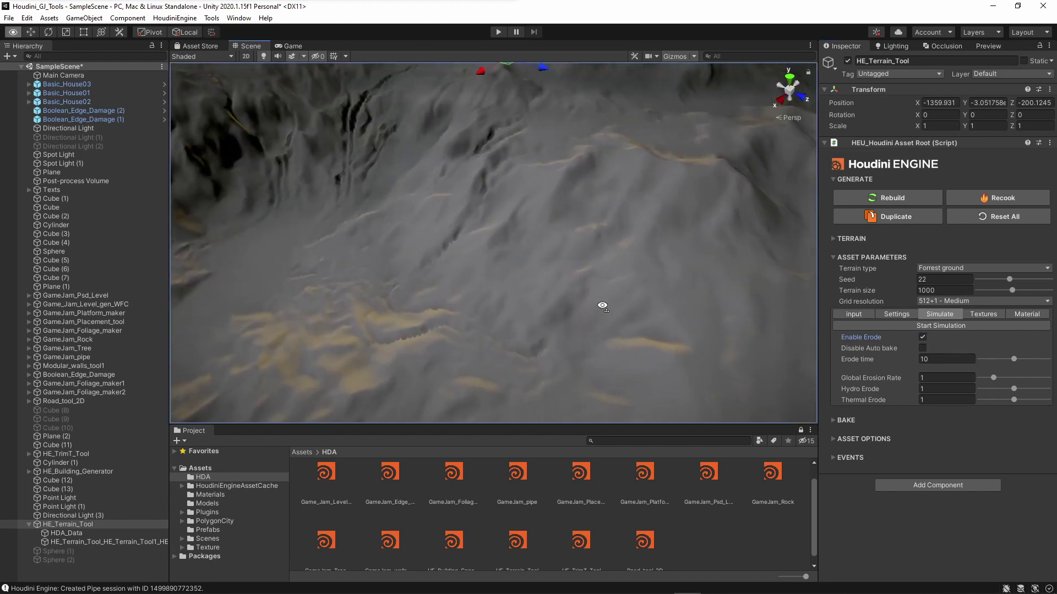
pyautogui.scroll(-10, 528, 288)
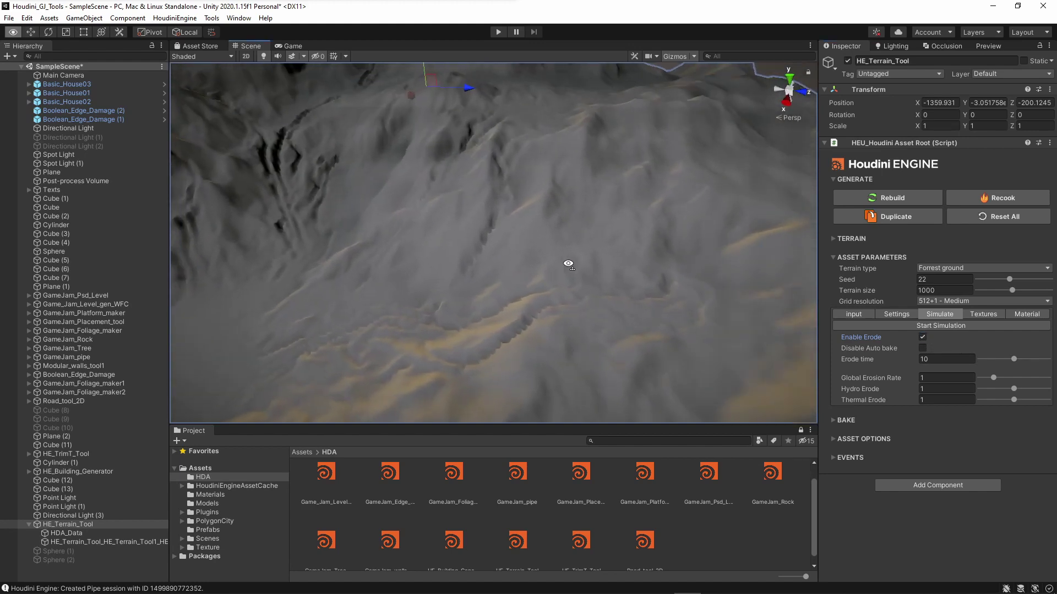
pyautogui.moveTo(526, 155); pyautogui.dragTo(595, 224, button='right')
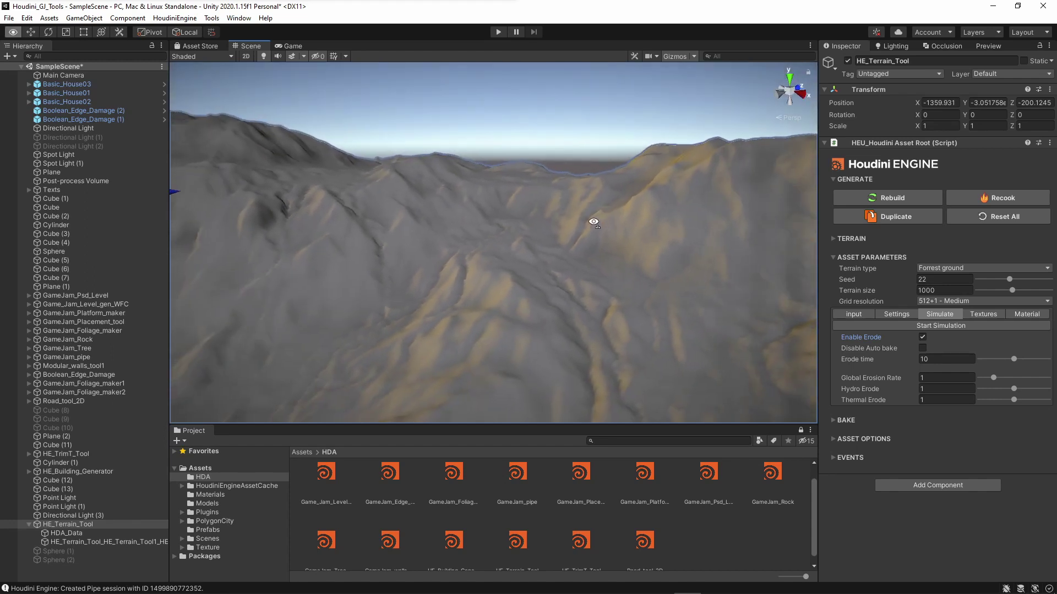
# Switch Enable Erode off and on repeatedly to compare the terrain with and without erosion, leaving it on
pyautogui.click(923, 338)
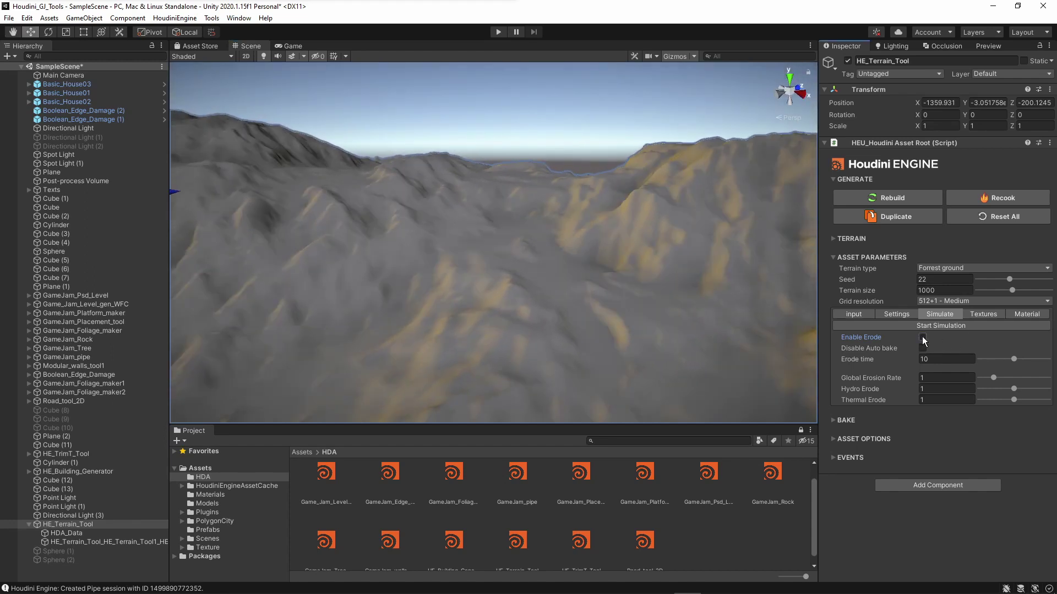
pyautogui.click(923, 337)
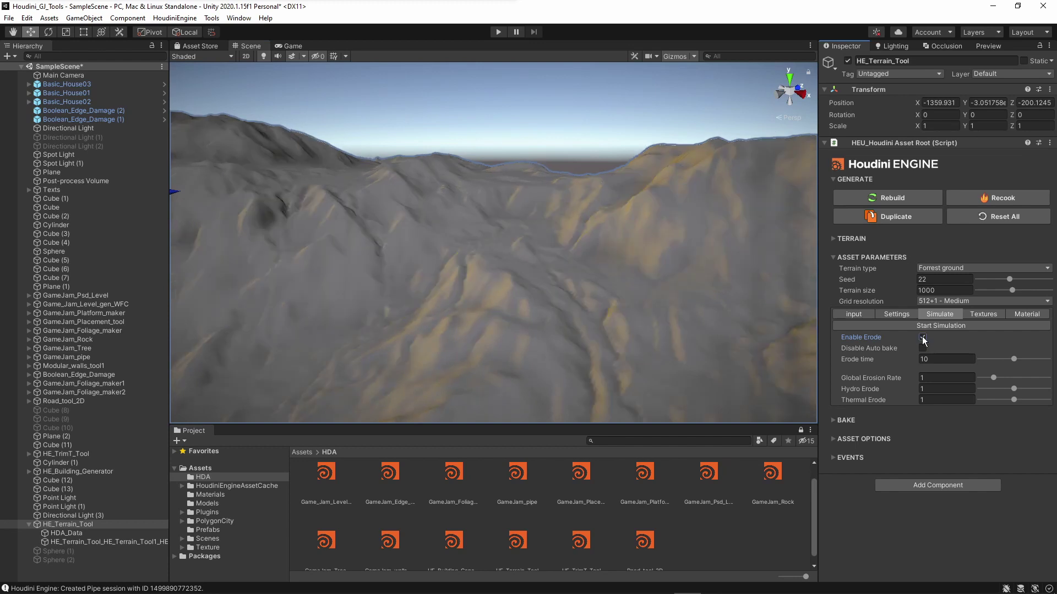
pyautogui.click(923, 337)
pyautogui.click(922, 338)
pyautogui.click(922, 338)
pyautogui.click(922, 338)
pyautogui.click(923, 338)
pyautogui.click(923, 337)
pyautogui.keyDown('alt'); pyautogui.moveTo(688, 266); pyautogui.dragTo(579, 279); pyautogui.keyUp('alt')
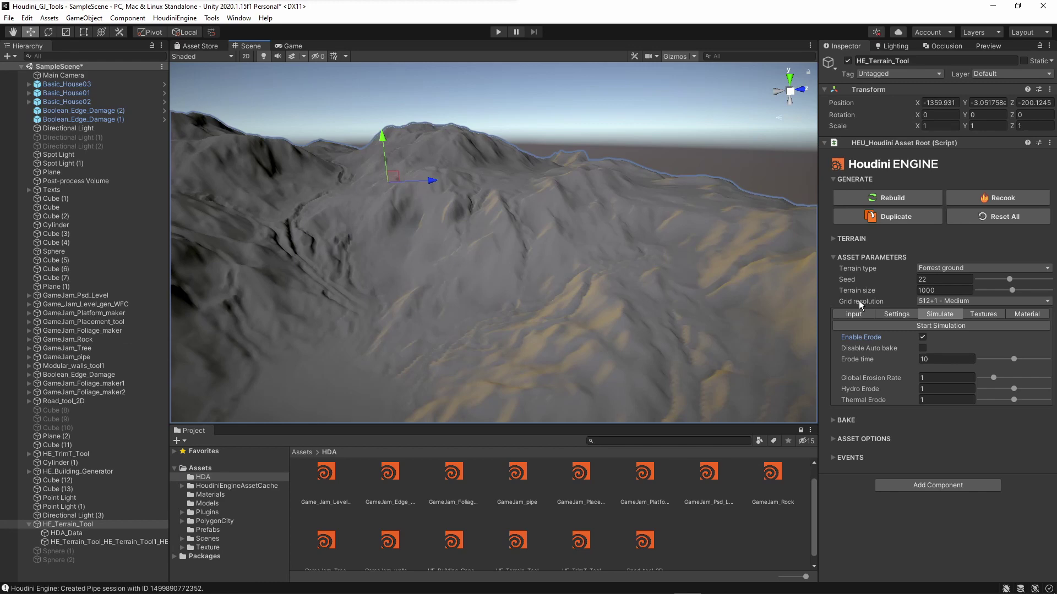
# Set the terrain's Scale up noise to about 274.2
pyautogui.click(886, 315)
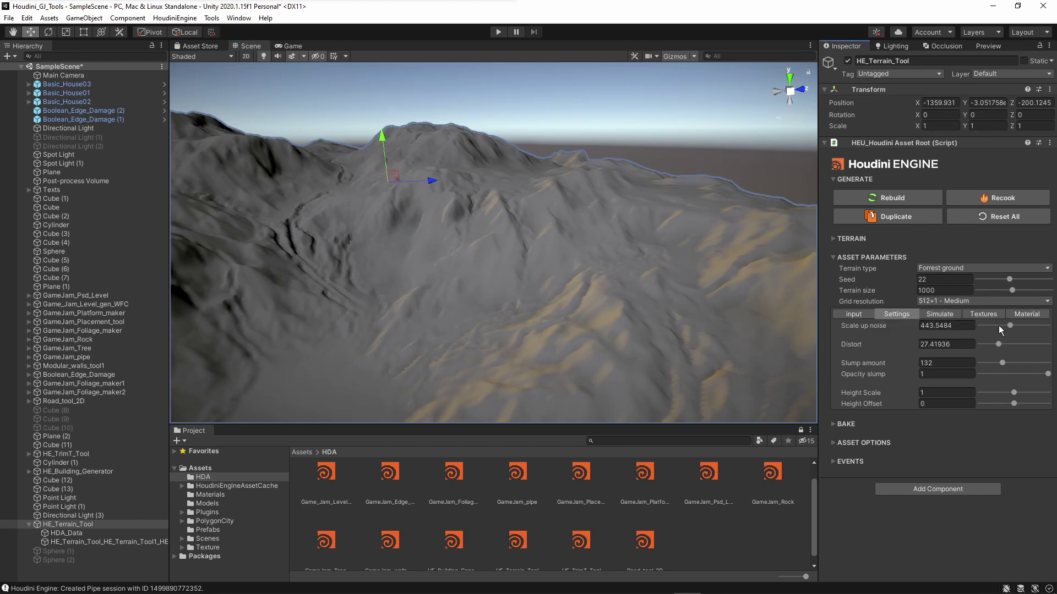
pyautogui.moveTo(1000, 329); pyautogui.dragTo(997, 327)
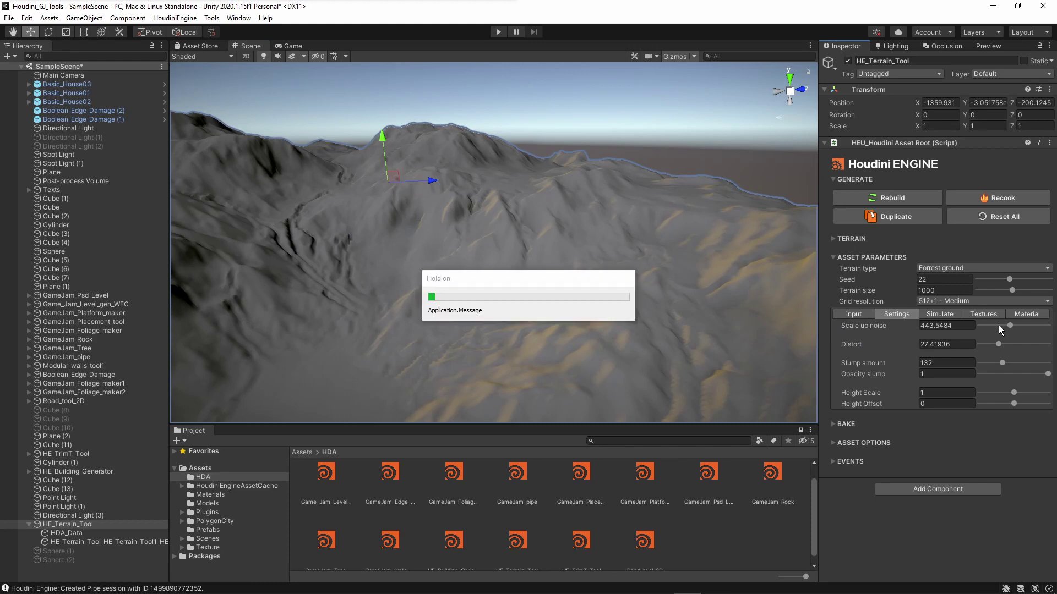
pyautogui.keyDown('alt'); pyautogui.moveTo(635, 217); pyautogui.dragTo(538, 221); pyautogui.keyUp('alt')
pyautogui.moveTo(537, 221); pyautogui.dragTo(567, 205, button='right')
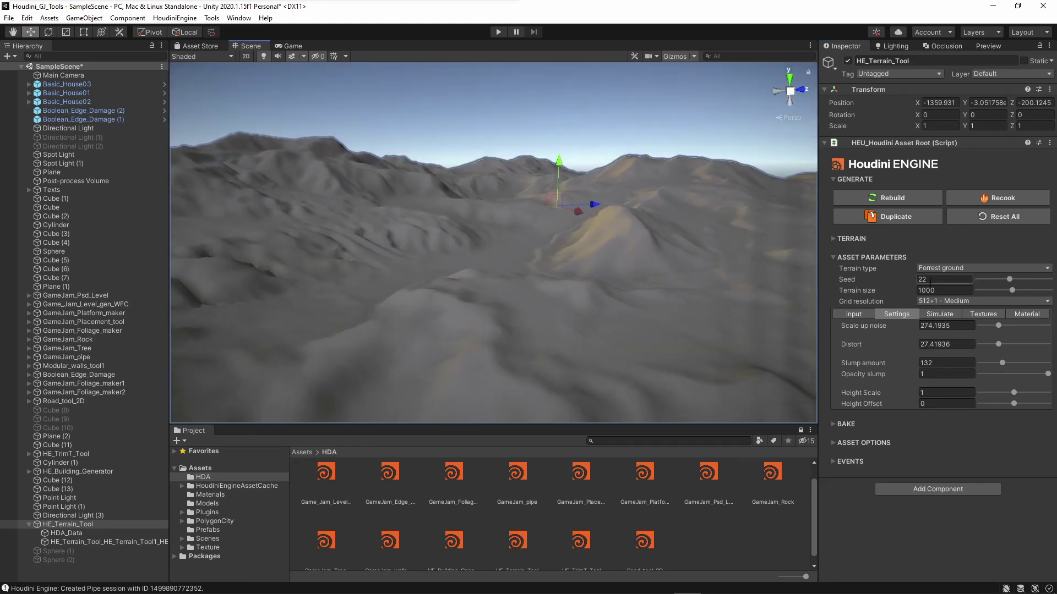
# Set the simulation's Erode time to 20 and inspect the eroded channels in the terrain
pyautogui.click(945, 316)
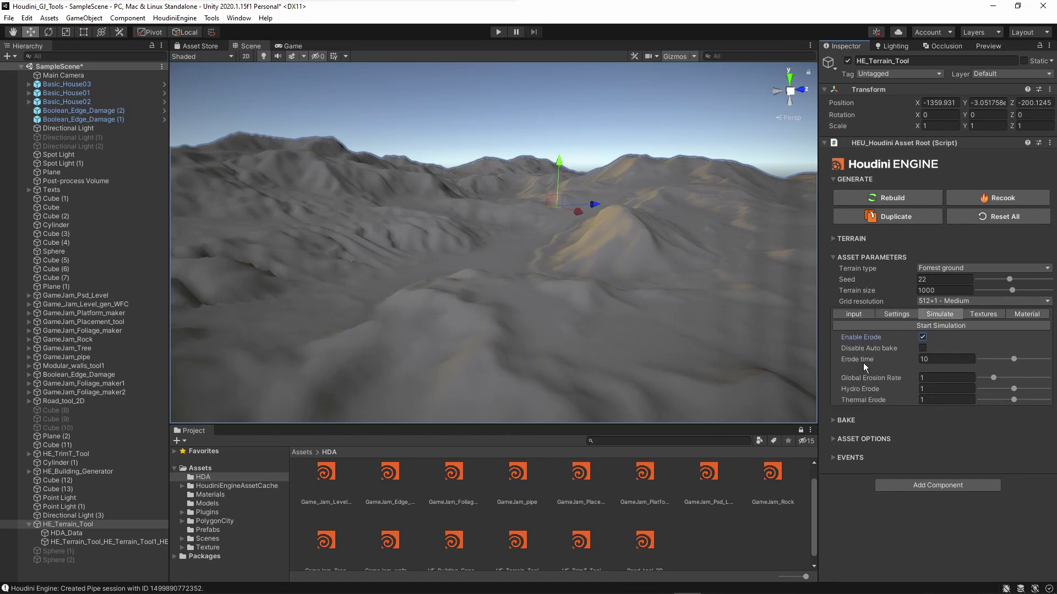
pyautogui.click(918, 359)
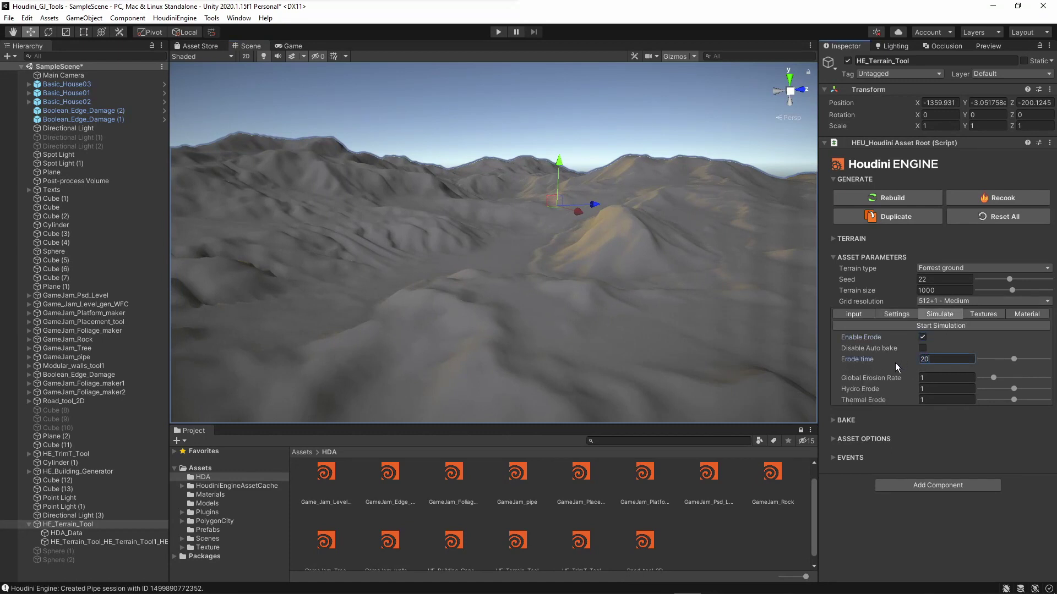
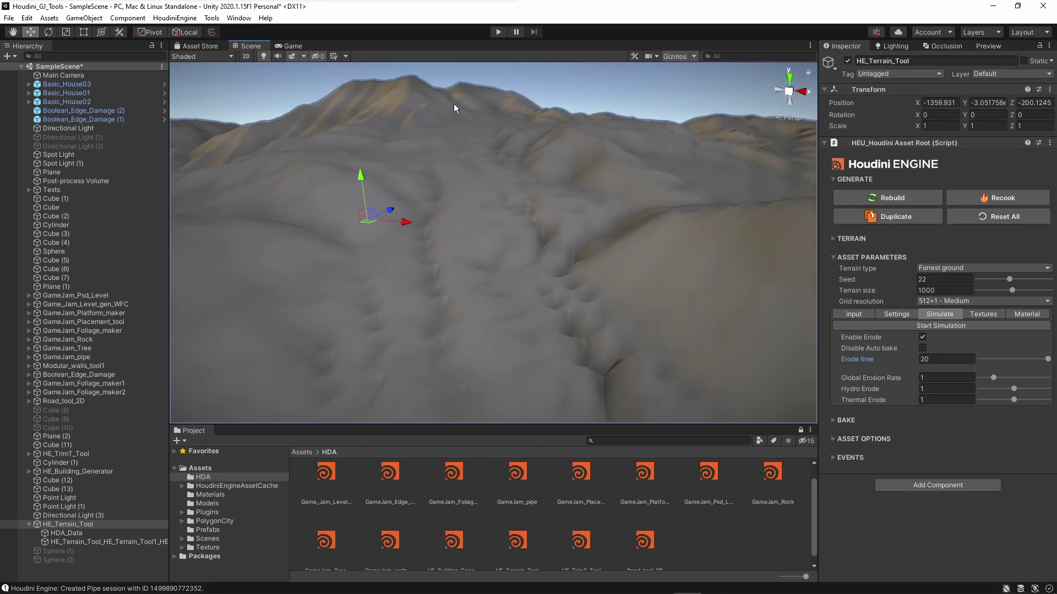
pyautogui.moveTo(478, 281); pyautogui.dragTo(387, 124, button='right')
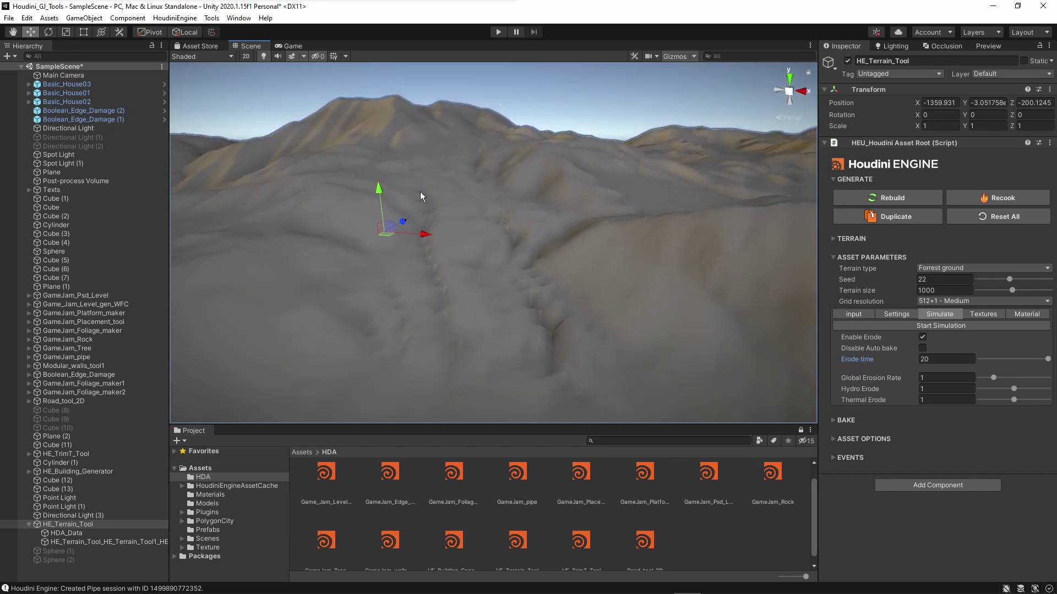
pyautogui.moveTo(582, 241); pyautogui.dragTo(635, 295, button='right')
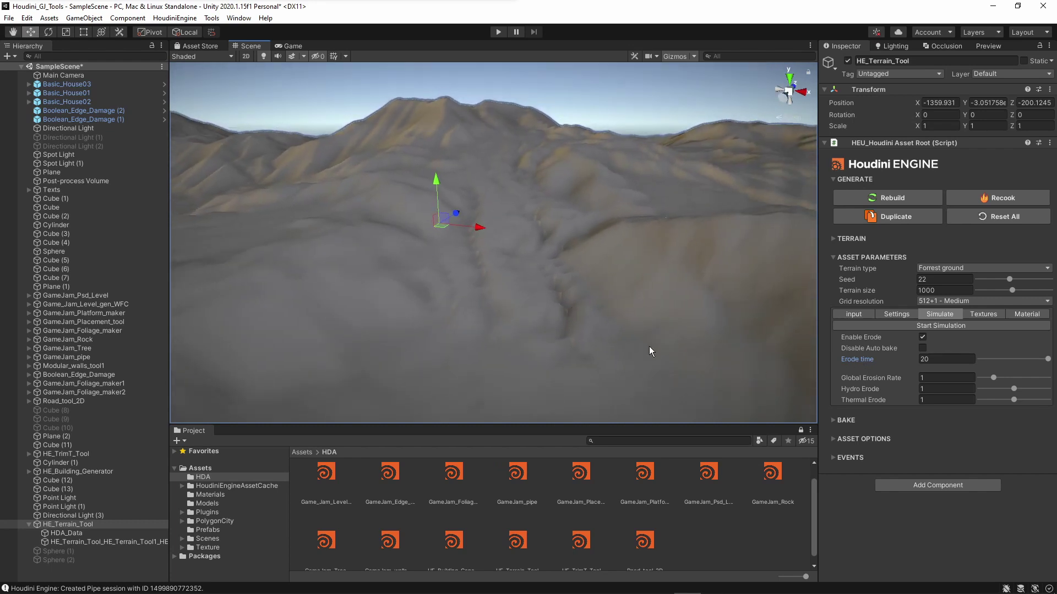
# Set Hydro Erode to 0 so that only thermal erosion acts on the terrain
pyautogui.click(926, 388)
pyautogui.write('0')
pyautogui.press('Return')
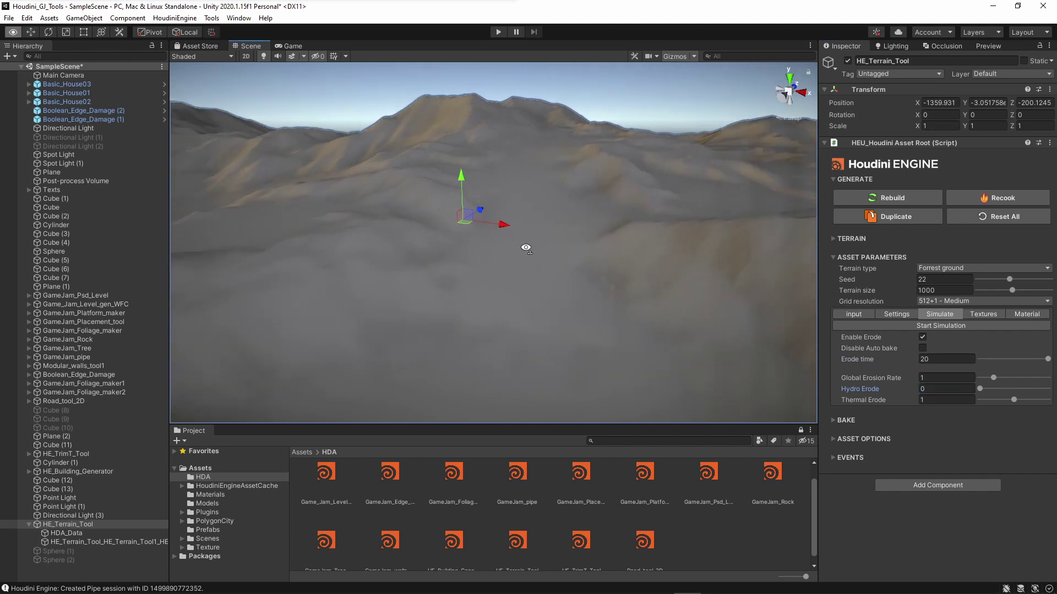
pyautogui.moveTo(477, 318); pyautogui.dragTo(398, 309, button='right')
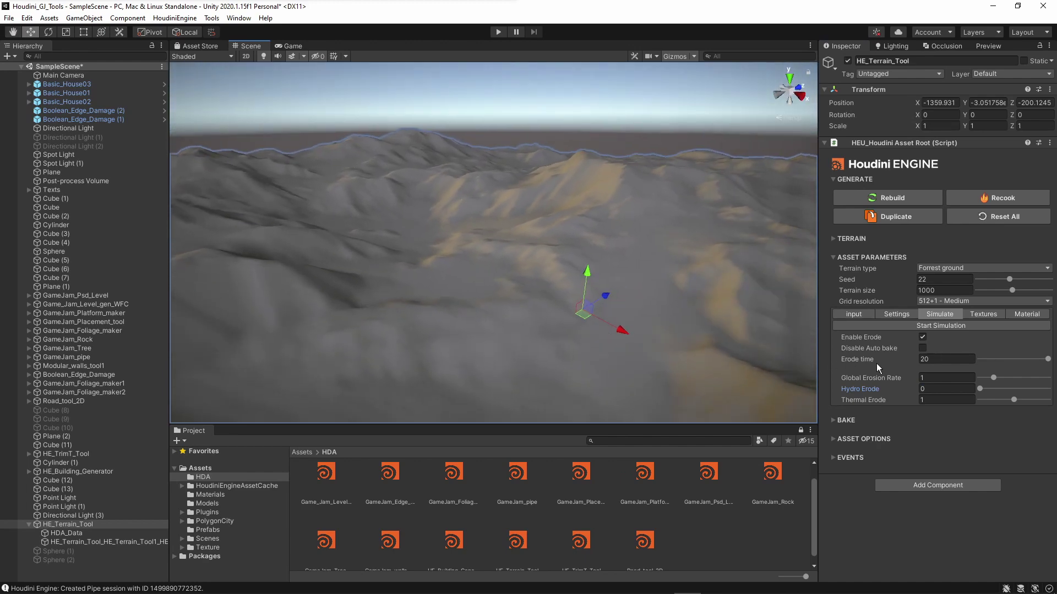
# Inspect the thermally eroded hills and turn off Enable Erode to compare them with the uneroded terrain
pyautogui.moveTo(540, 271); pyautogui.dragTo(544, 292, button='right')
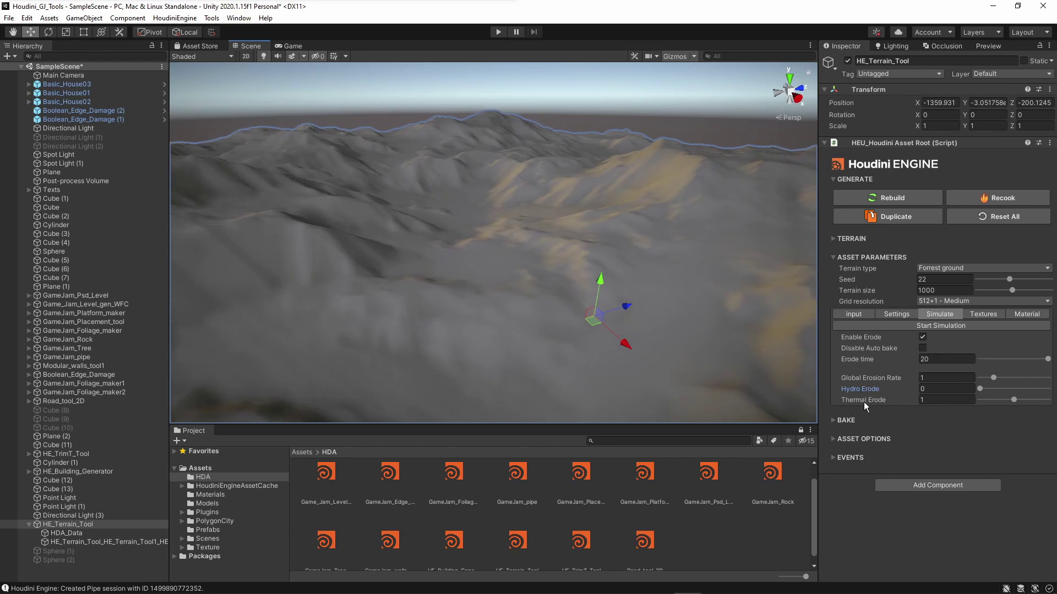
pyautogui.moveTo(611, 250); pyautogui.dragTo(623, 217, button='right')
pyautogui.moveTo(439, 168); pyautogui.dragTo(556, 254, button='right')
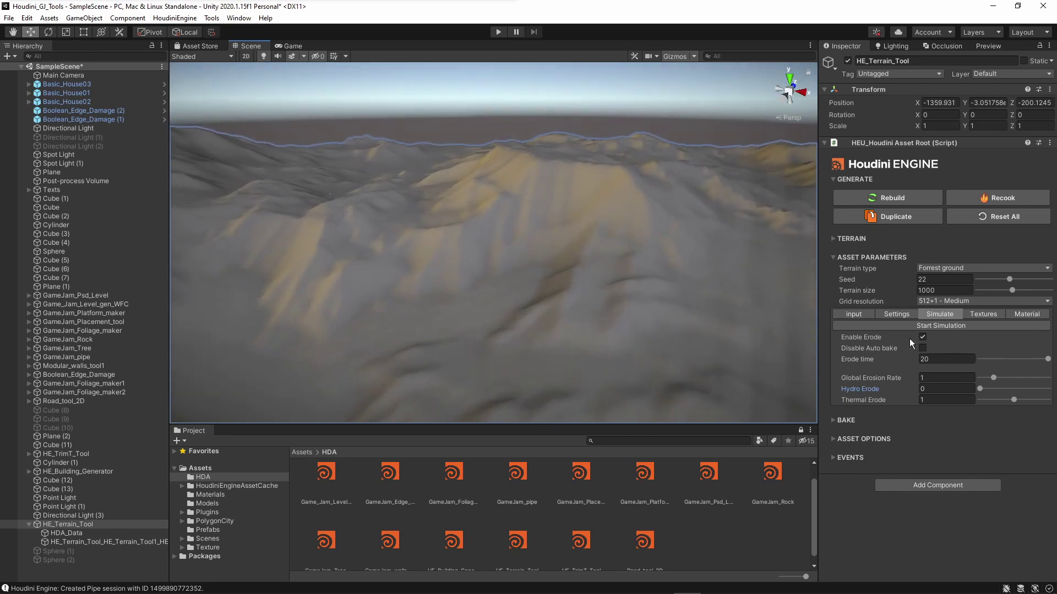
pyautogui.click(923, 338)
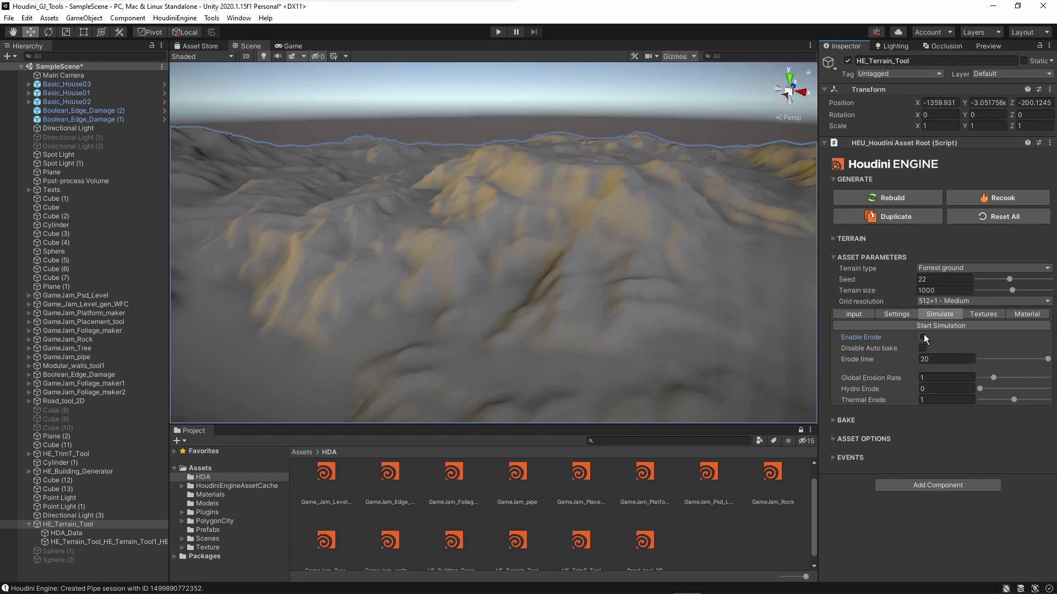
# Turn Enable Erode back on and inspect the terrain with thermal erosion applied
pyautogui.click(923, 337)
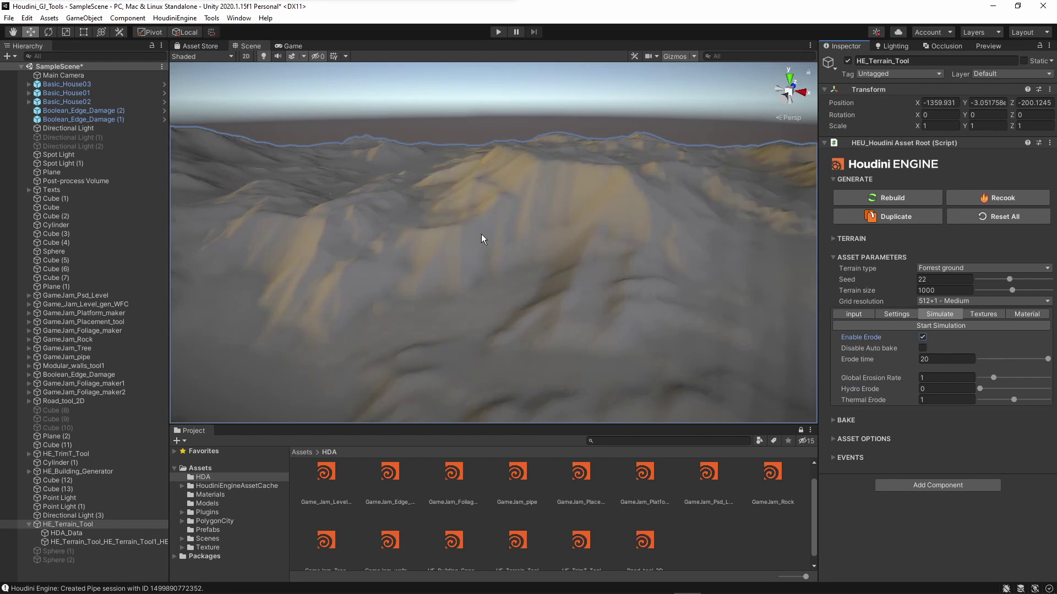
pyautogui.moveTo(483, 236); pyautogui.dragTo(573, 243, button='right')
# Raise the terrain's Grid resolution to 1024+1 - Medium and inspect the added detail across the hills
pyautogui.click(930, 303)
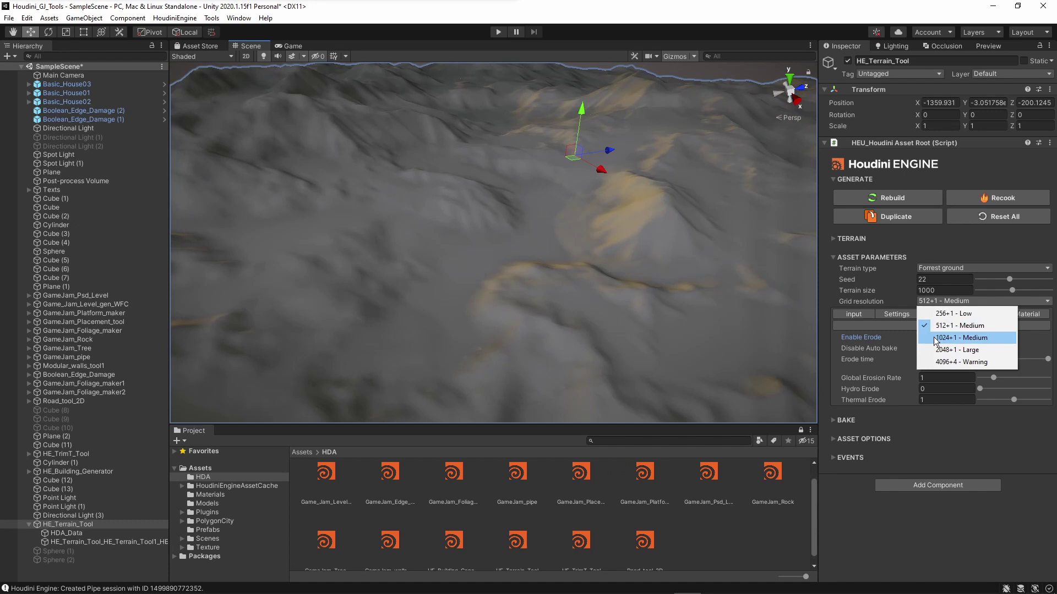
pyautogui.press('Escape')
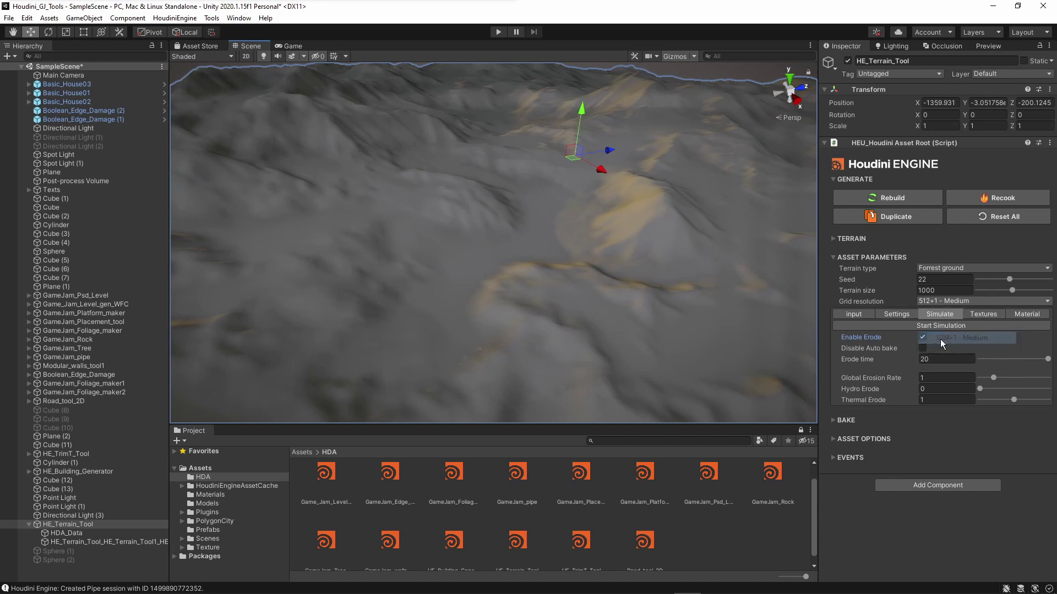
pyautogui.keyDown('alt'); pyautogui.moveTo(567, 227); pyautogui.dragTo(432, 220); pyautogui.keyUp('alt')
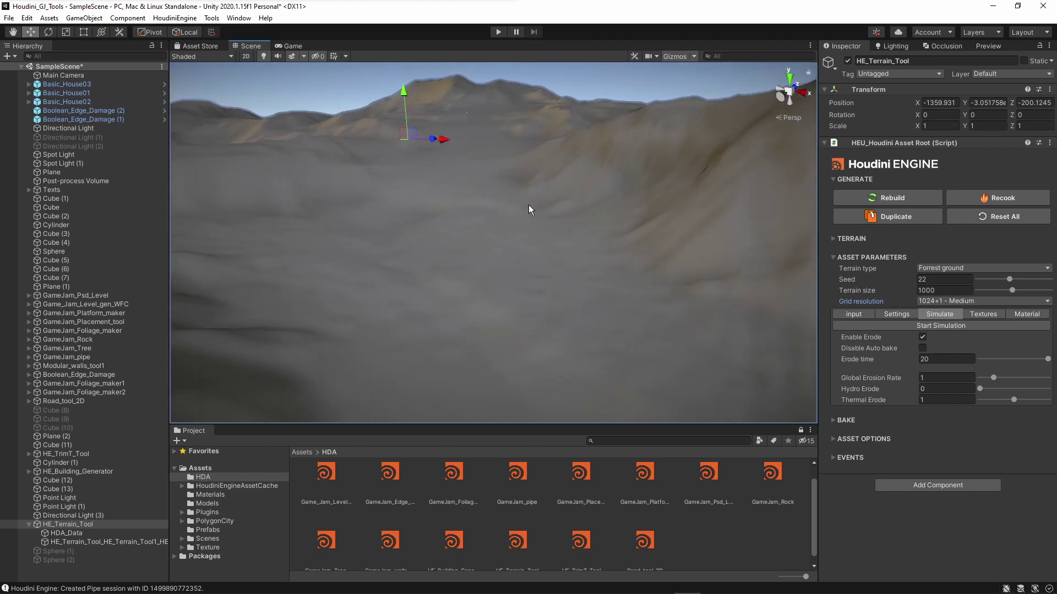
pyautogui.keyDown('alt'); pyautogui.moveTo(636, 313); pyautogui.dragTo(411, 321); pyautogui.keyUp('alt')
pyautogui.moveTo(514, 257)
pyautogui.keyDown('alt'); pyautogui.mouseDown()
pyautogui.moveTo(569, 216)
pyautogui.moveTo(576, 243)
pyautogui.moveTo(688, 248)
pyautogui.mouseUp(); pyautogui.keyUp('alt')
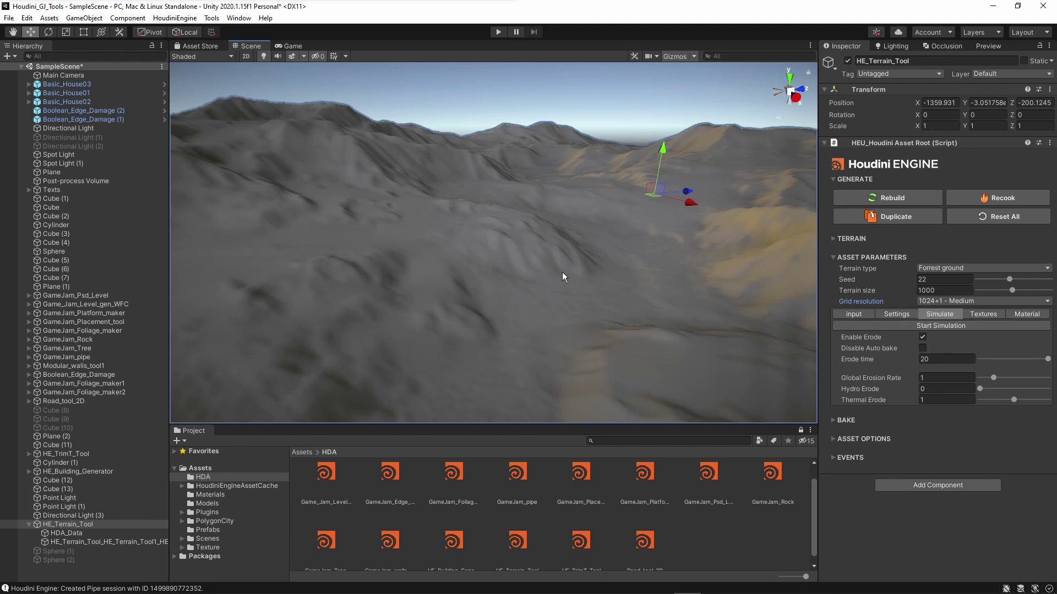
pyautogui.moveTo(563, 272); pyautogui.dragTo(536, 239, button='right')
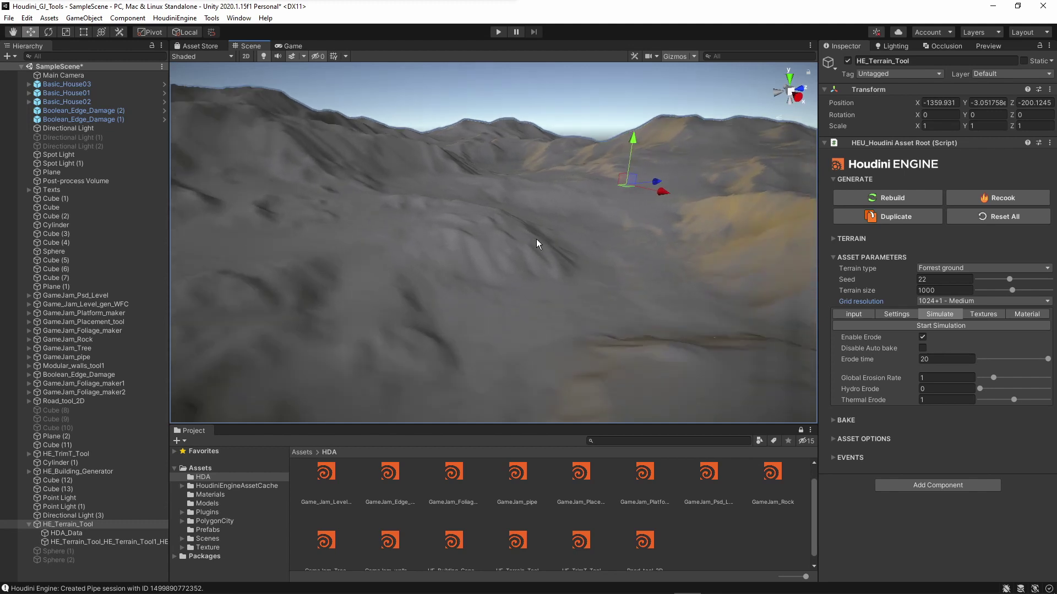
# Set the texture save location to the project's Assets\Texture\Terrain_Out folder and render the terrain textures
pyautogui.click(977, 314)
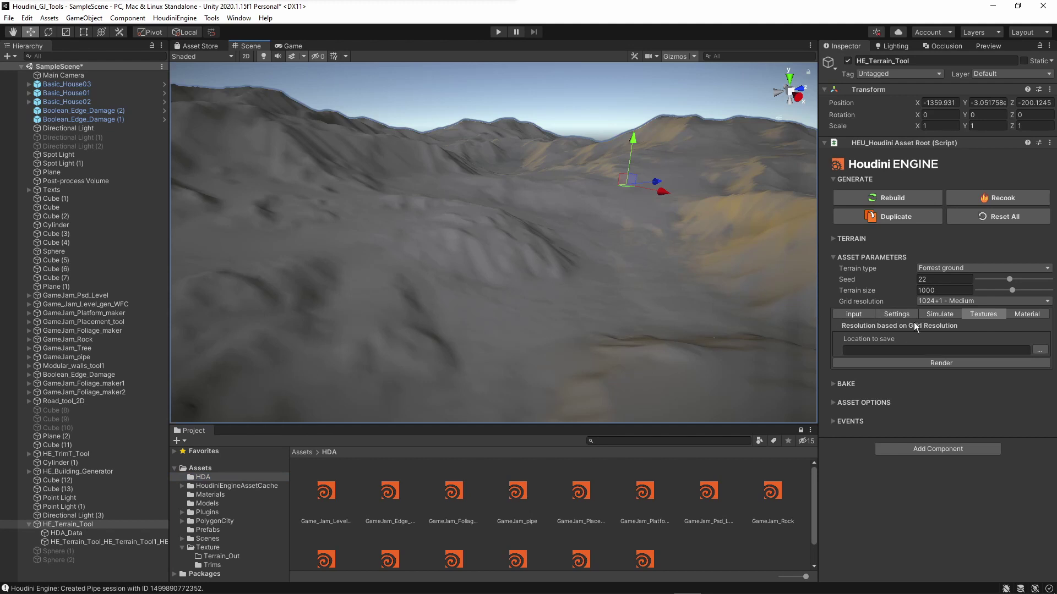
pyautogui.click(846, 350)
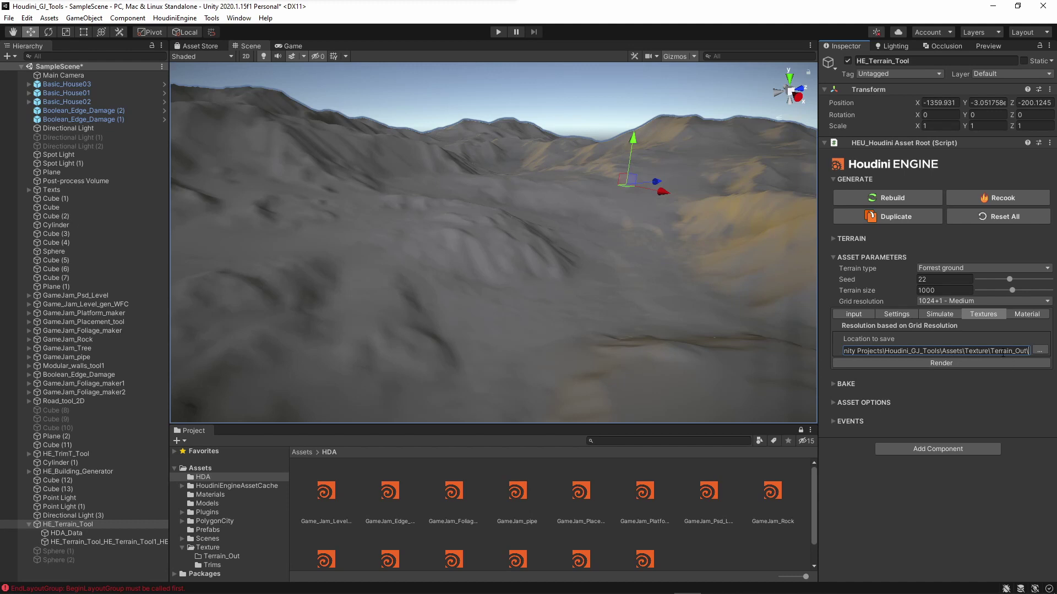
pyautogui.click(220, 556)
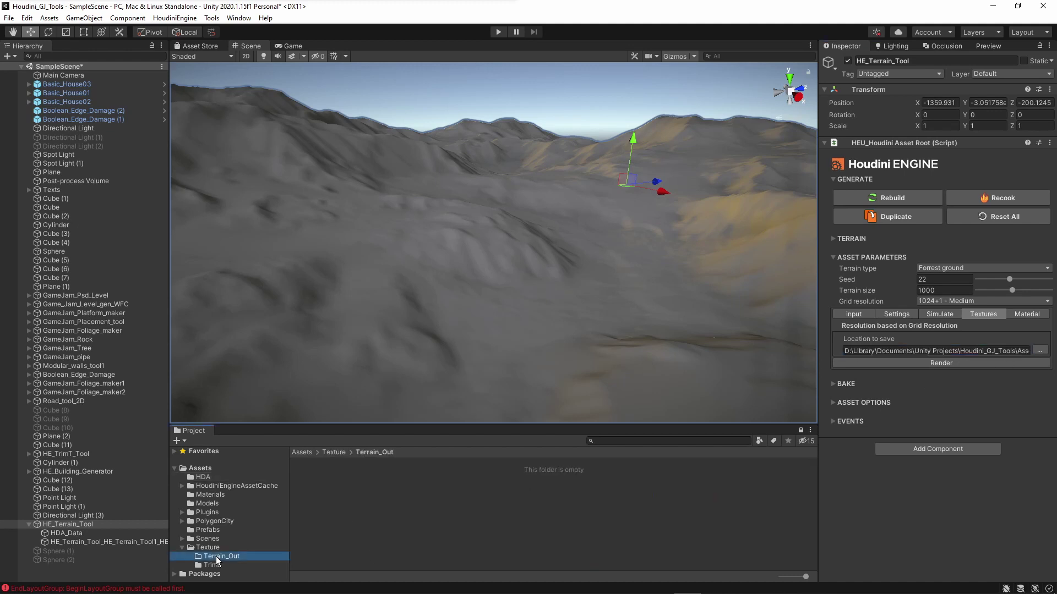
pyautogui.click(218, 548)
pyautogui.click(223, 557)
pyautogui.click(948, 364)
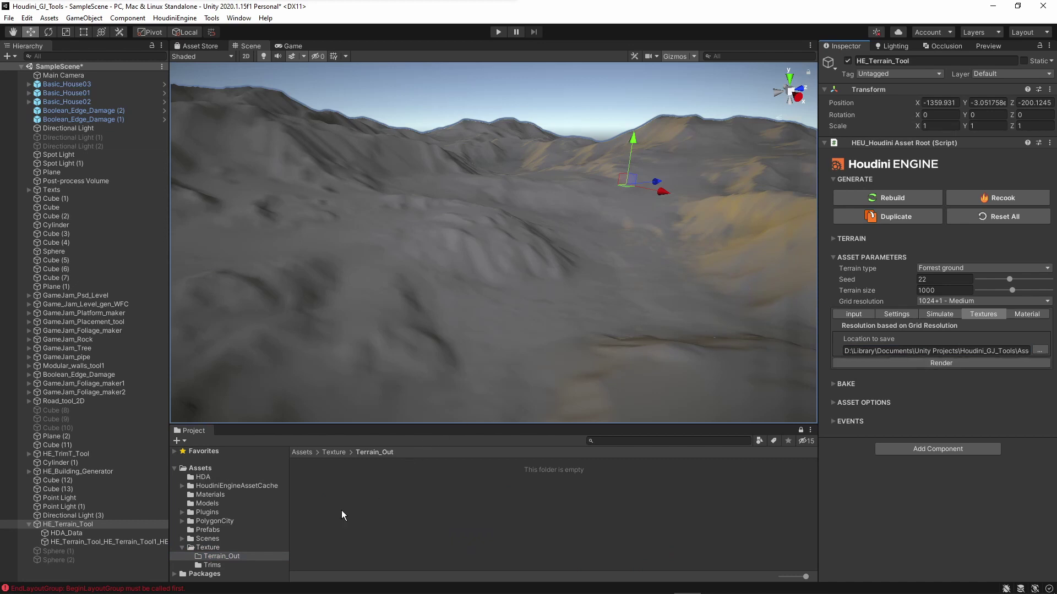
# Reveal the Terrain_Out folder in File Explorer, select the three rendered TGA files and return to Unity to import them
pyautogui.click(405, 513)
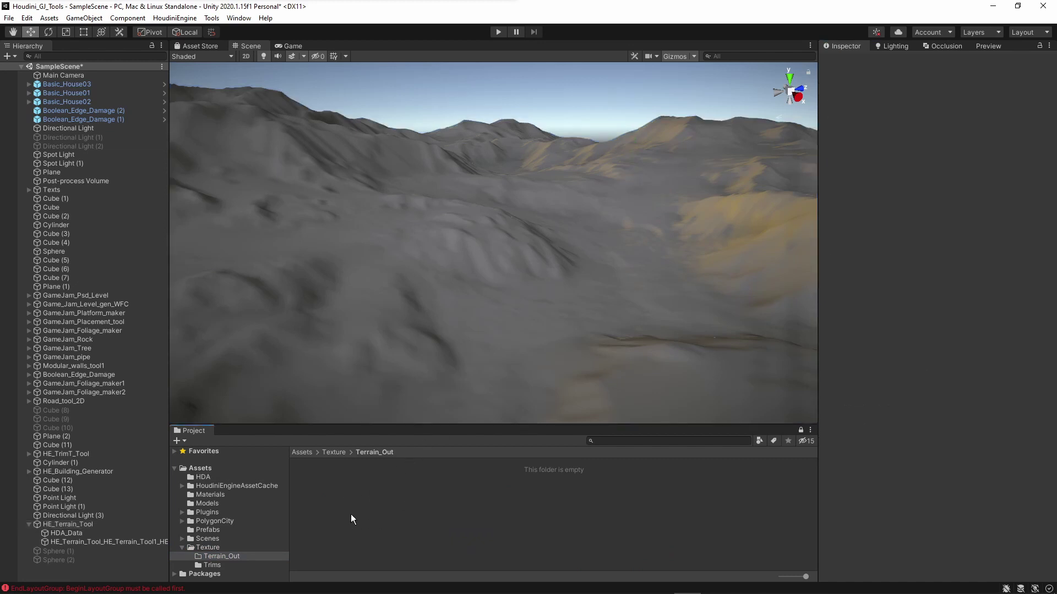
pyautogui.rightClick(220, 557)
pyautogui.click(306, 290)
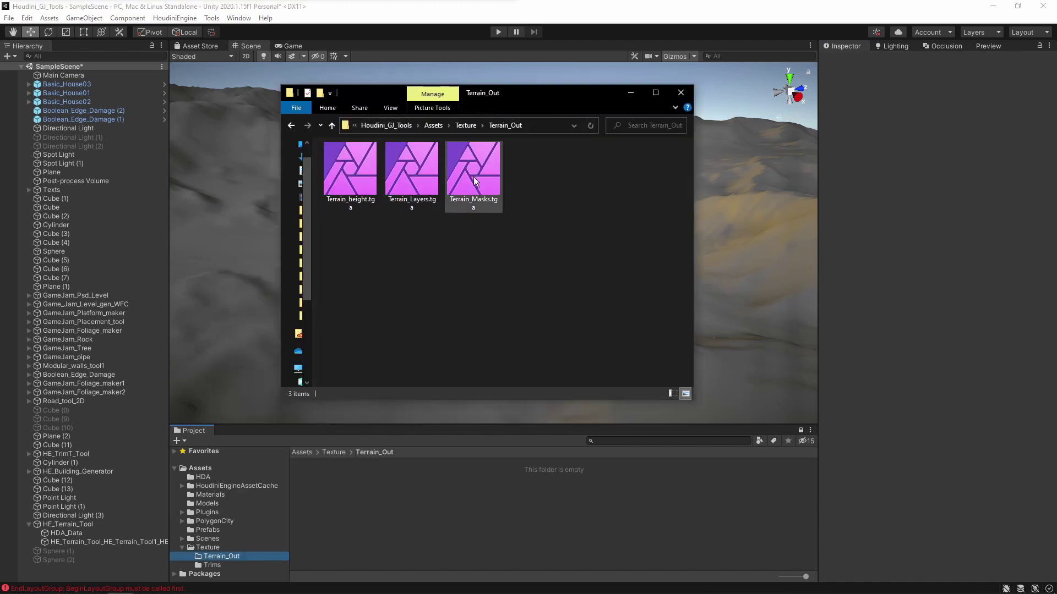
pyautogui.moveTo(543, 240); pyautogui.dragTo(325, 154)
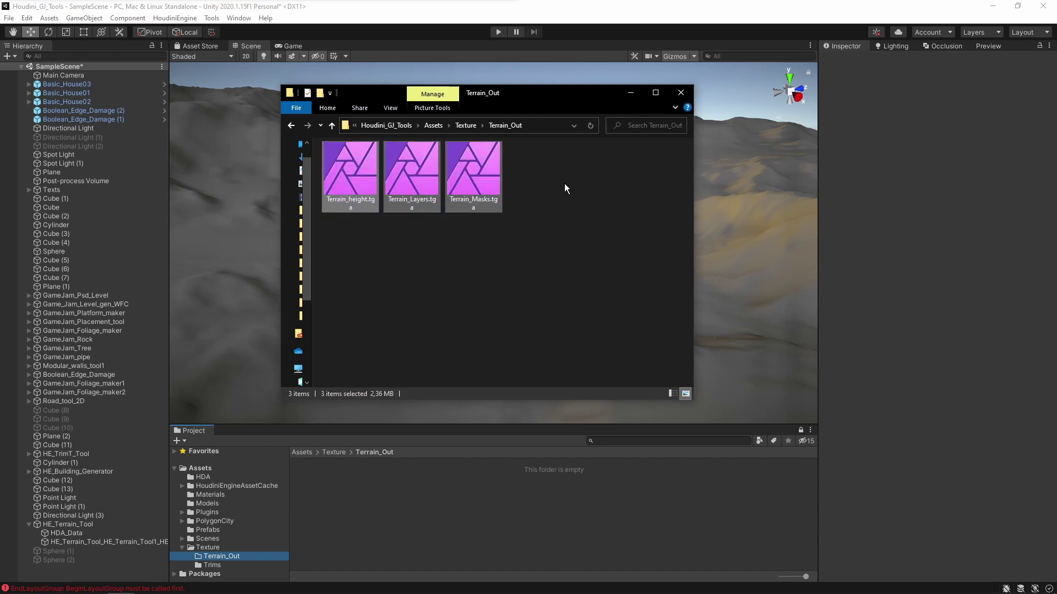
pyautogui.moveTo(391, 488); pyautogui.dragTo(388, 490)
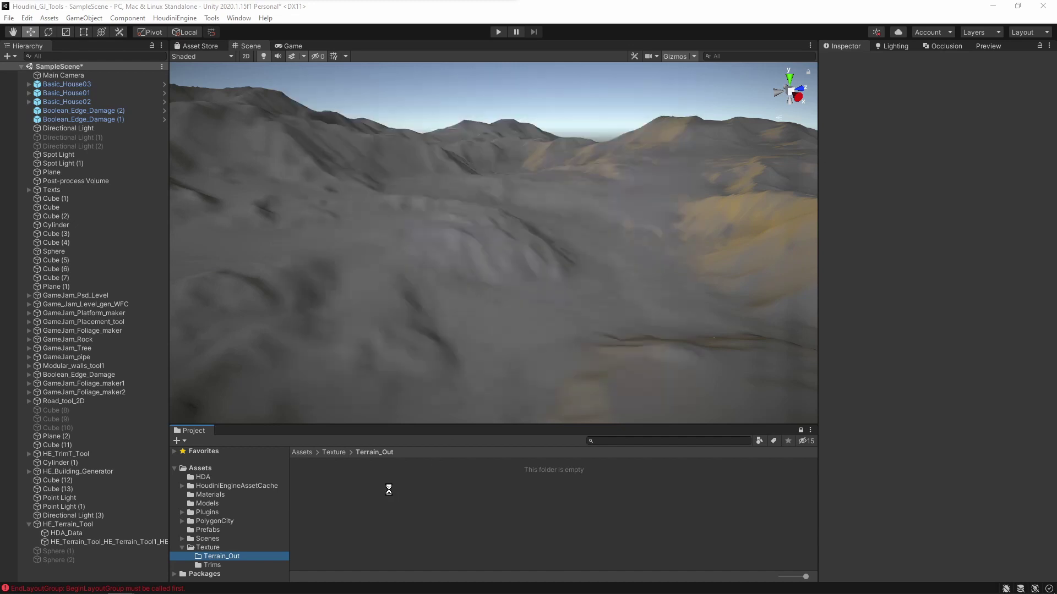
pyautogui.click(526, 508)
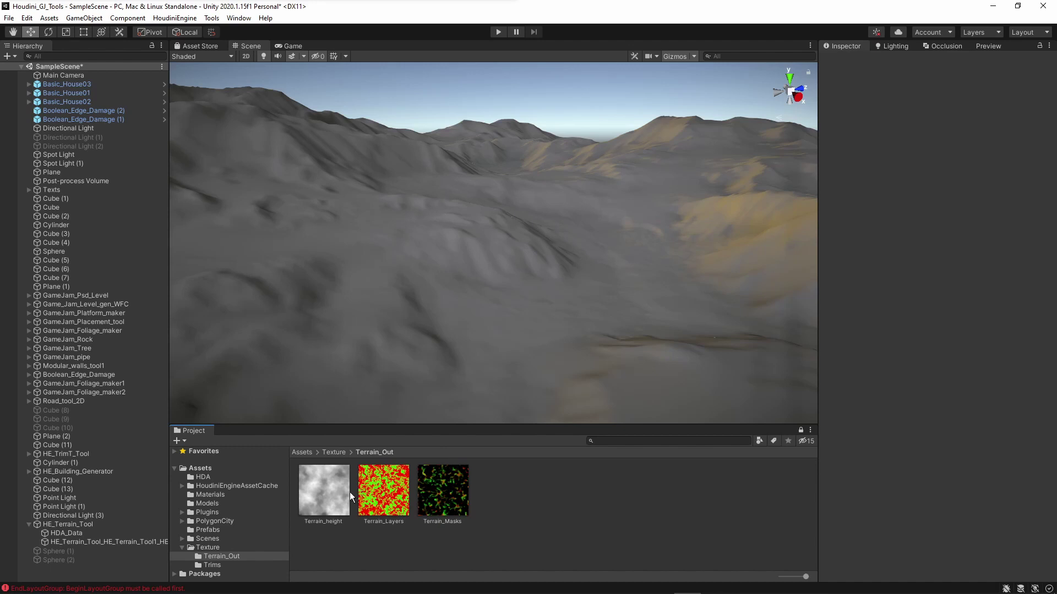
# Preview the Terrain_height, Terrain_Layers and Terrain_Masks textures and compare the height map with the terrain from above
pyautogui.click(979, 49)
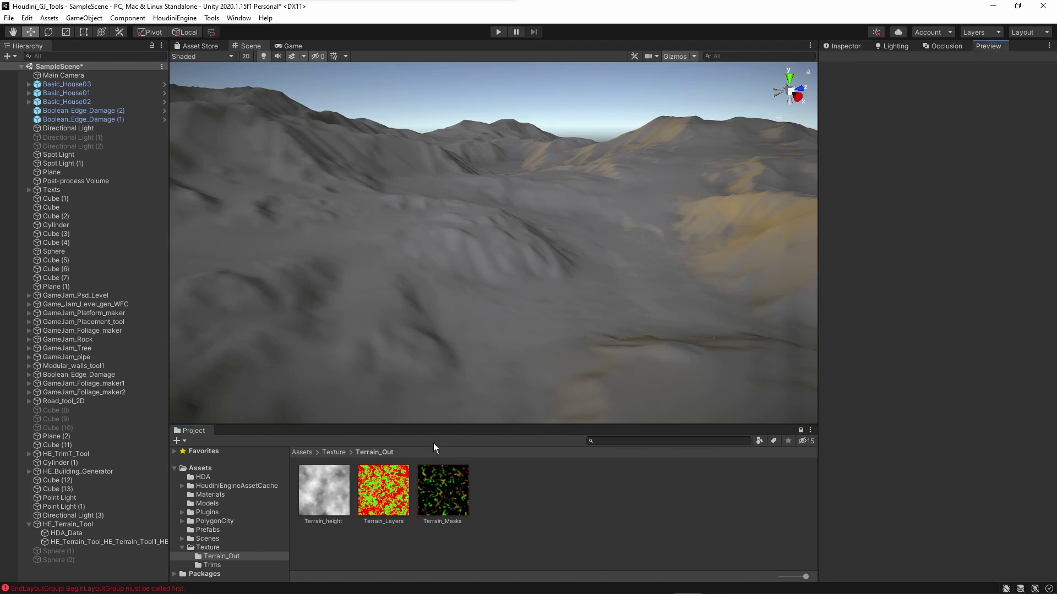
pyautogui.click(312, 497)
pyautogui.keyDown('alt'); pyautogui.moveTo(567, 308); pyautogui.dragTo(571, 375); pyautogui.keyUp('alt')
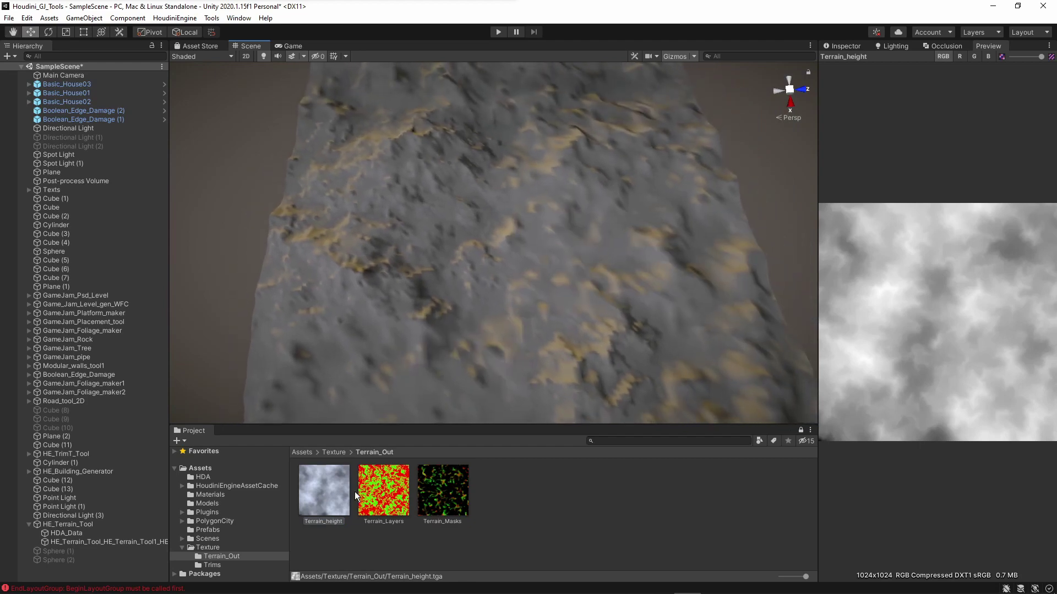
pyautogui.click(361, 496)
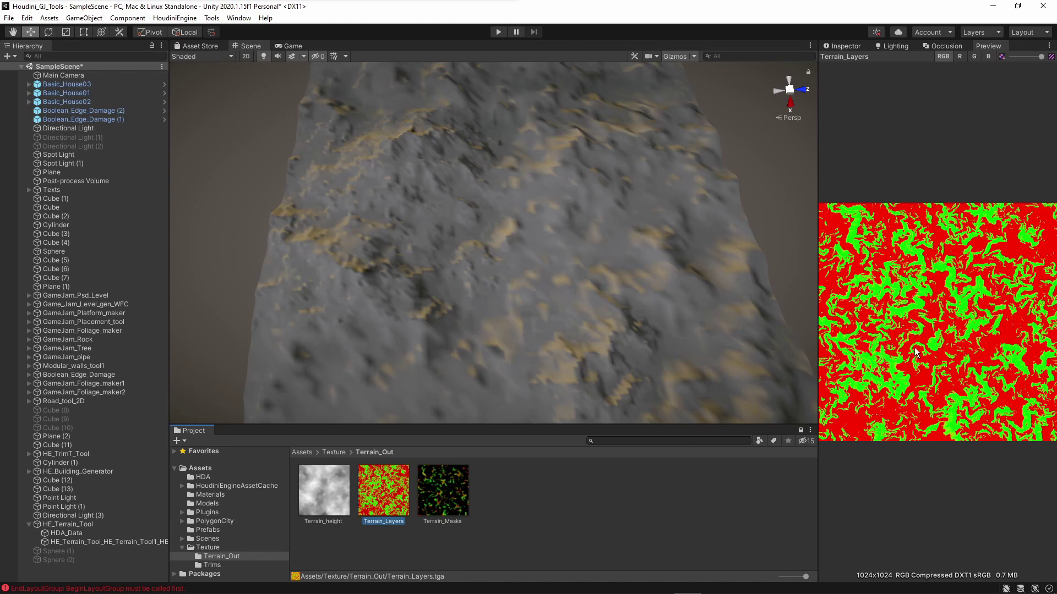
pyautogui.click(438, 513)
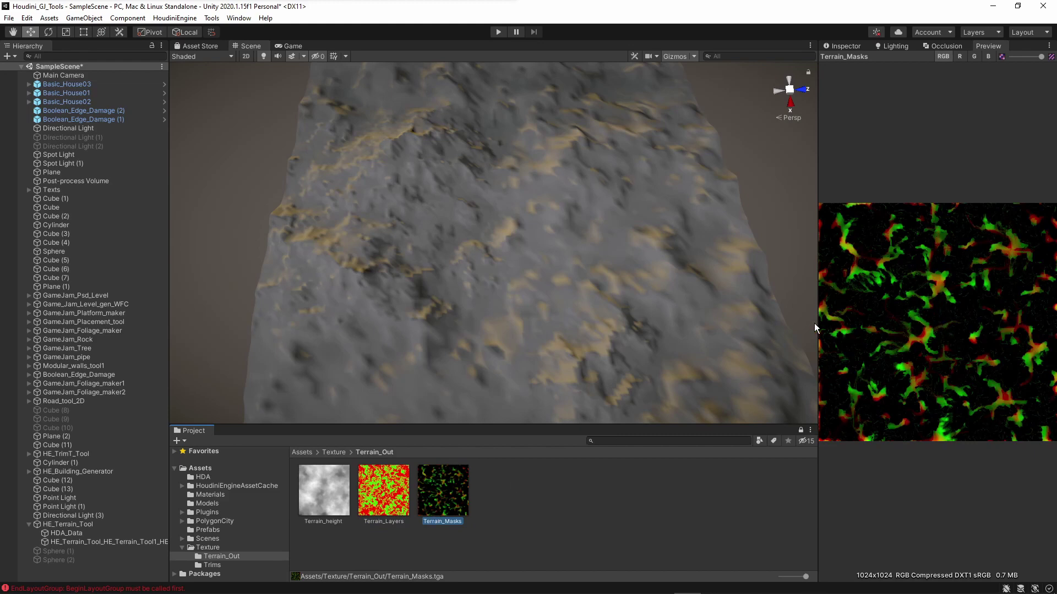
# Enlarge the Terrain_Masks preview and examine its red and green channels before restoring the full RGB view
pyautogui.moveTo(817, 330); pyautogui.dragTo(504, 391)
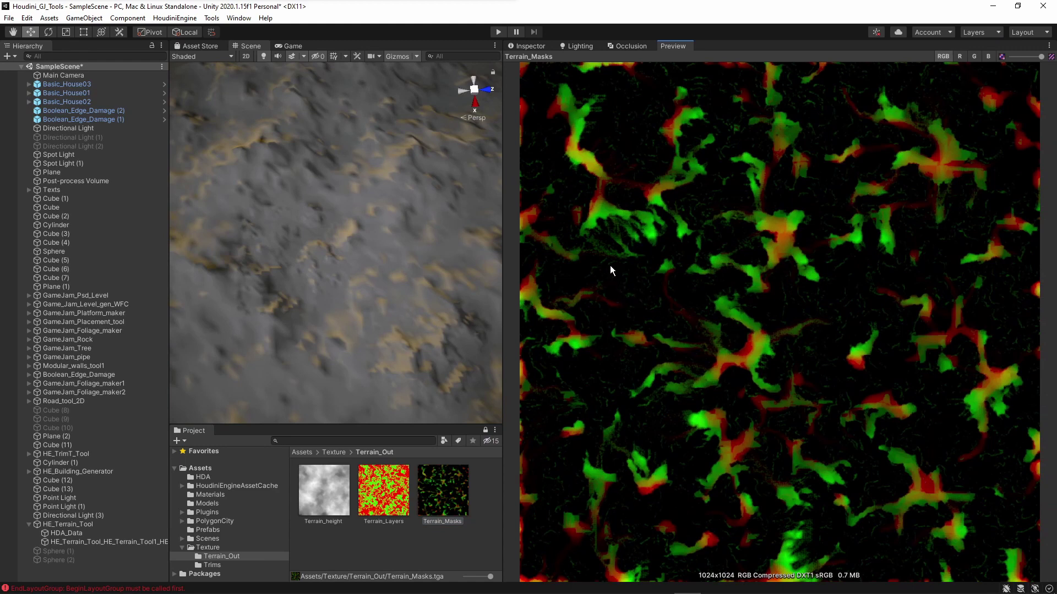
pyautogui.click(958, 56)
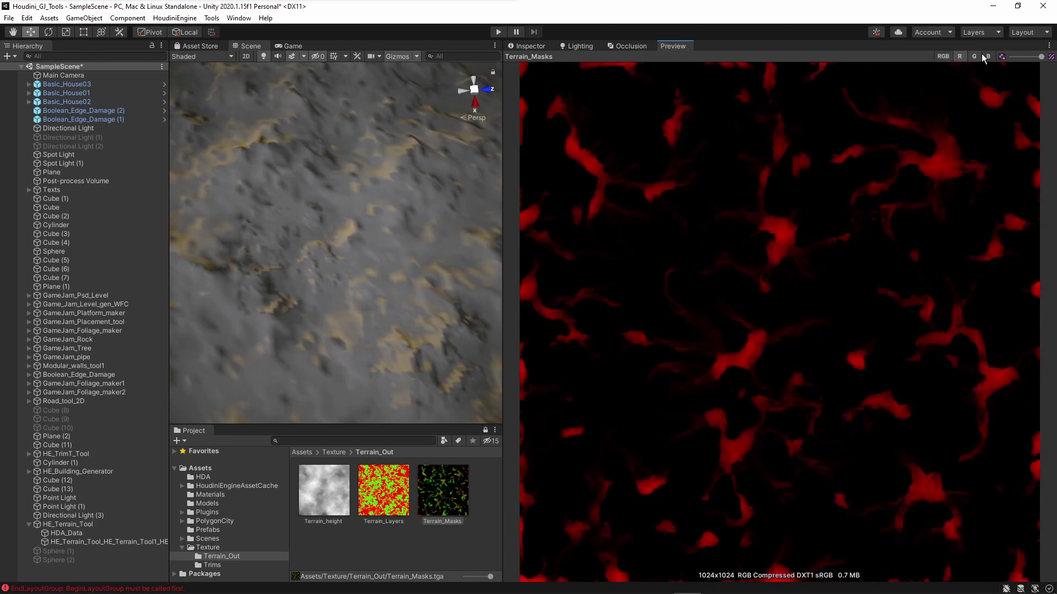
pyautogui.click(973, 56)
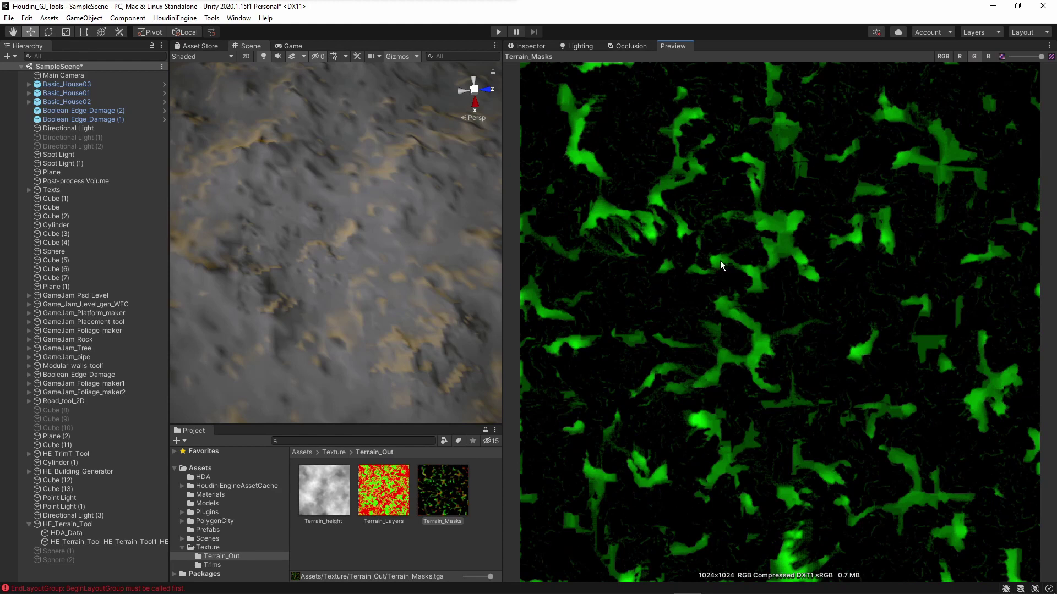
pyautogui.click(943, 58)
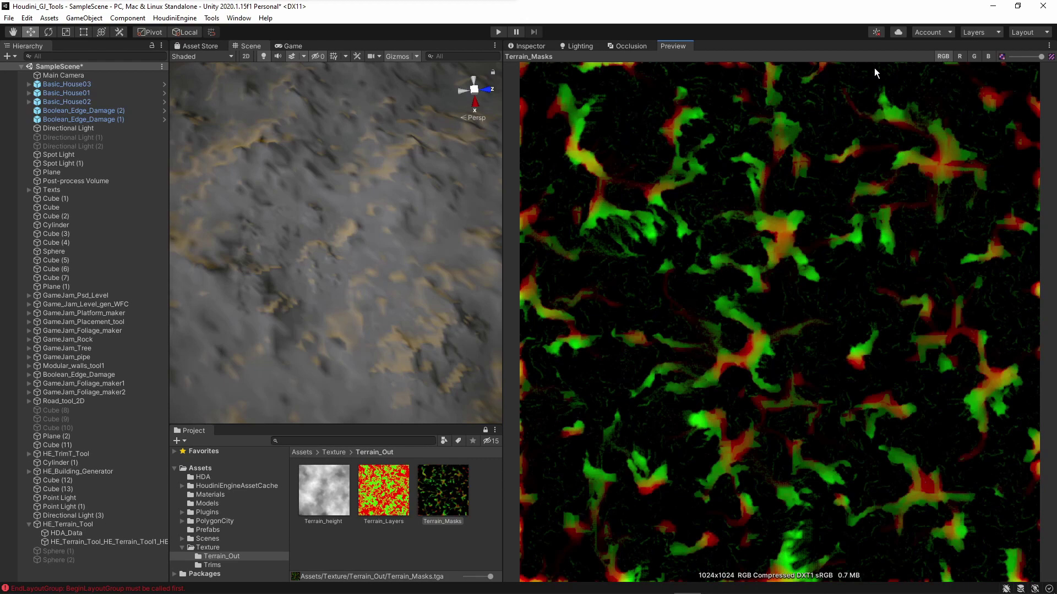
# Narrow the preview area, show HE_Terrain_Tool's material settings and check the Unity Material assigned to the terrain
pyautogui.moveTo(502, 177); pyautogui.dragTo(553, 182)
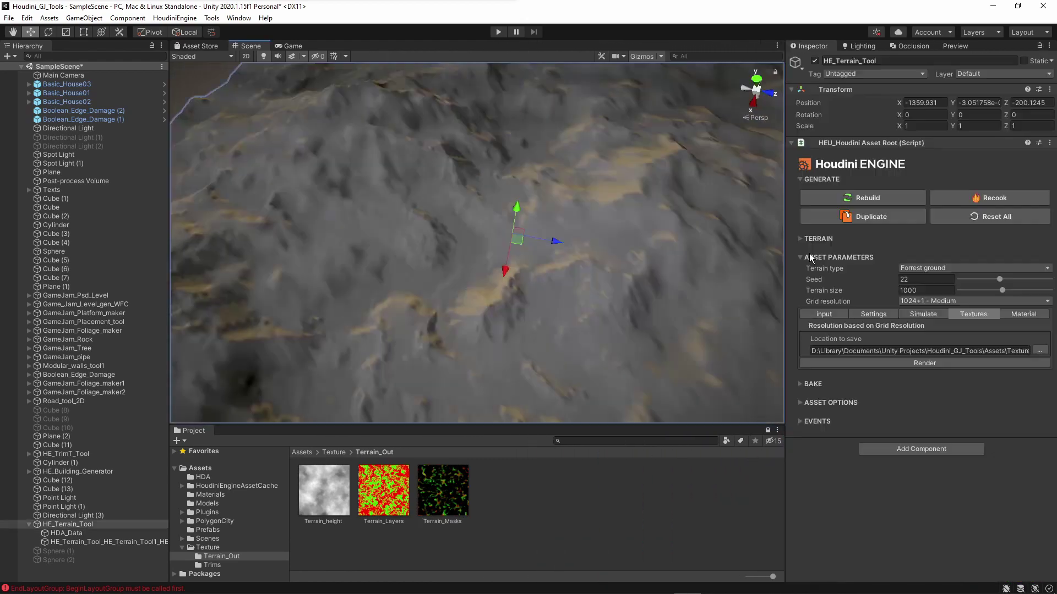
pyautogui.click(1023, 315)
pyautogui.keyDown('alt'); pyautogui.moveTo(516, 302); pyautogui.dragTo(493, 249); pyautogui.keyUp('alt')
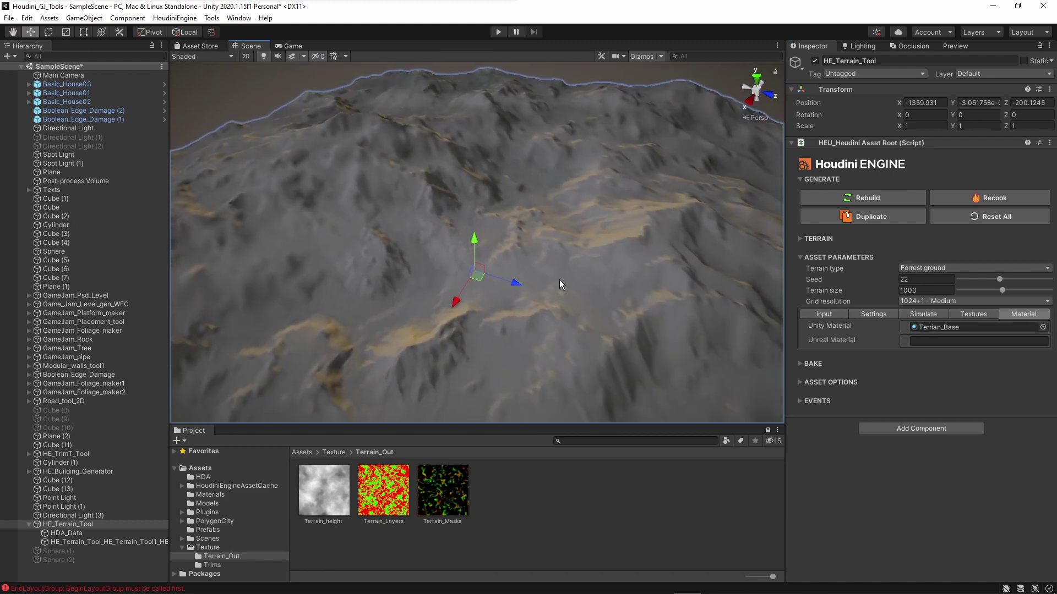
pyautogui.keyDown('alt'); pyautogui.moveTo(559, 279); pyautogui.dragTo(622, 270); pyautogui.keyUp('alt')
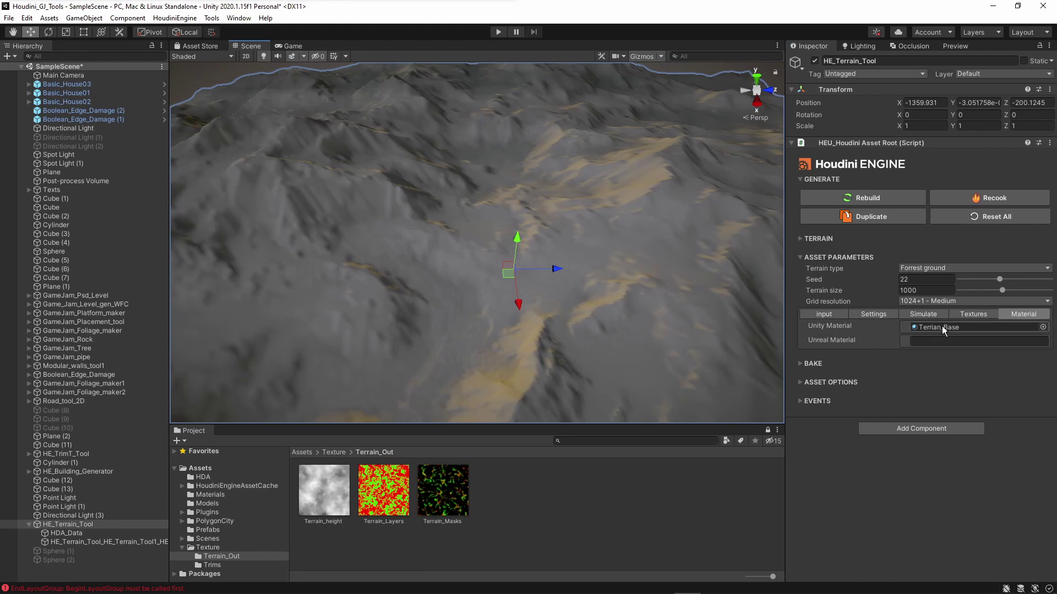
pyautogui.keyDown('alt'); pyautogui.moveTo(649, 285); pyautogui.dragTo(424, 252); pyautogui.keyUp('alt')
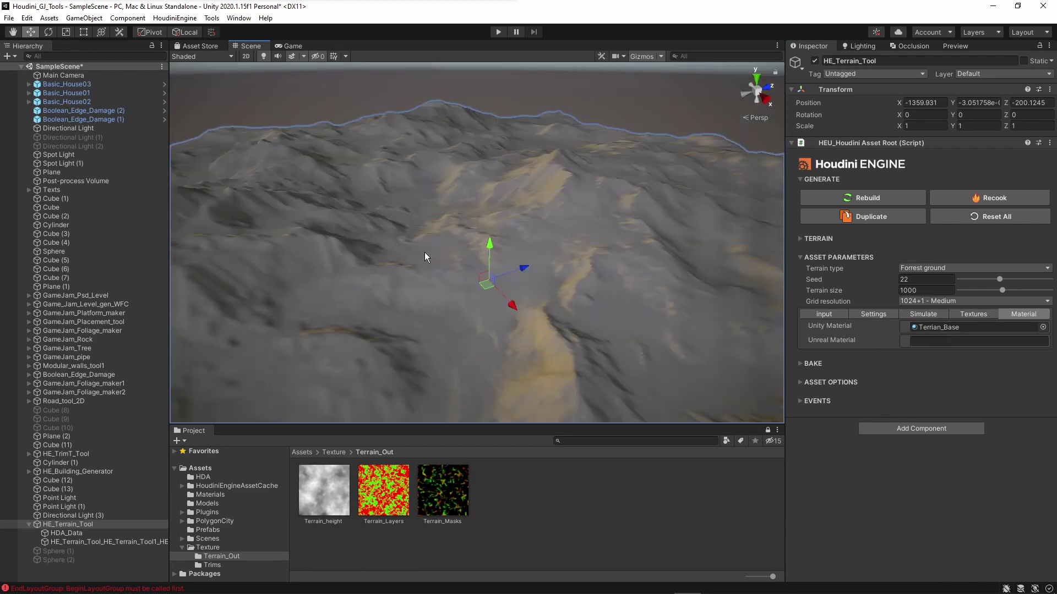
# Select the generated terrain object under HE_Terrain_Tool and set its terrain tool to Paint Texture
pyautogui.click(592, 95)
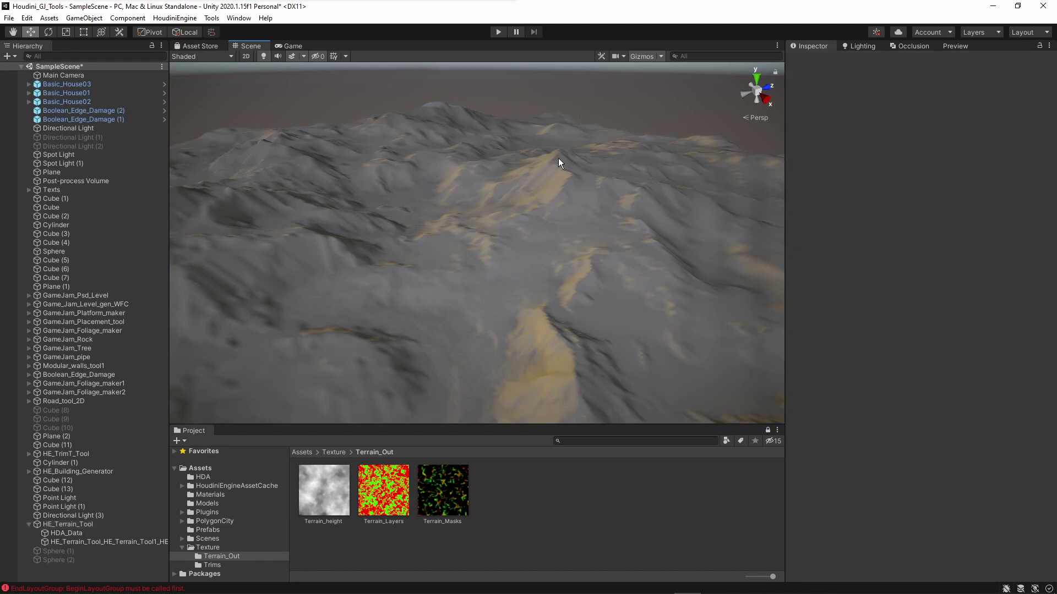
pyautogui.click(481, 255)
pyautogui.click(597, 196)
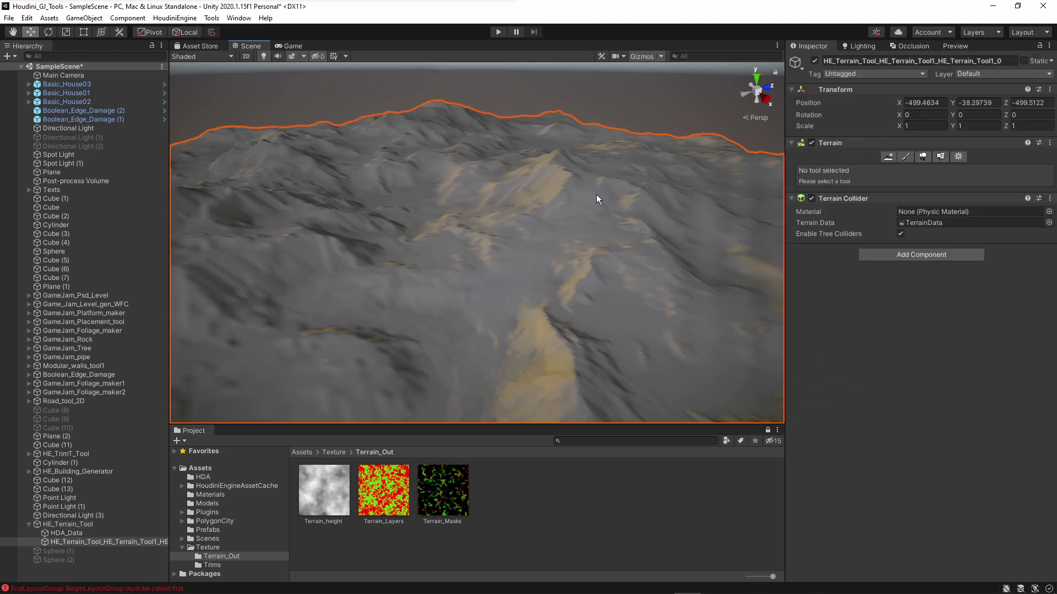
pyautogui.click(906, 157)
pyautogui.click(879, 169)
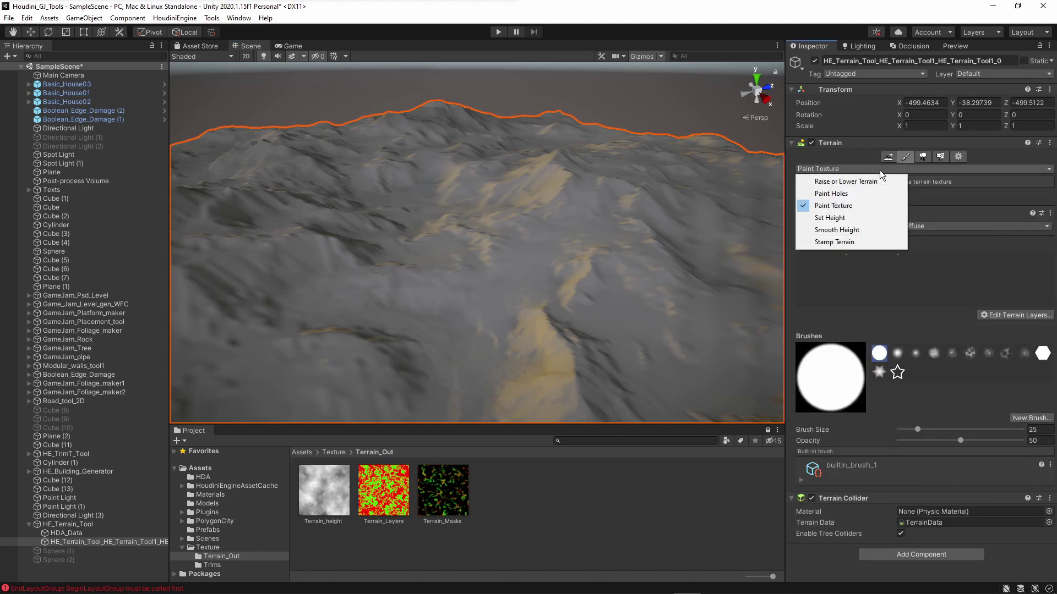
pyautogui.click(832, 208)
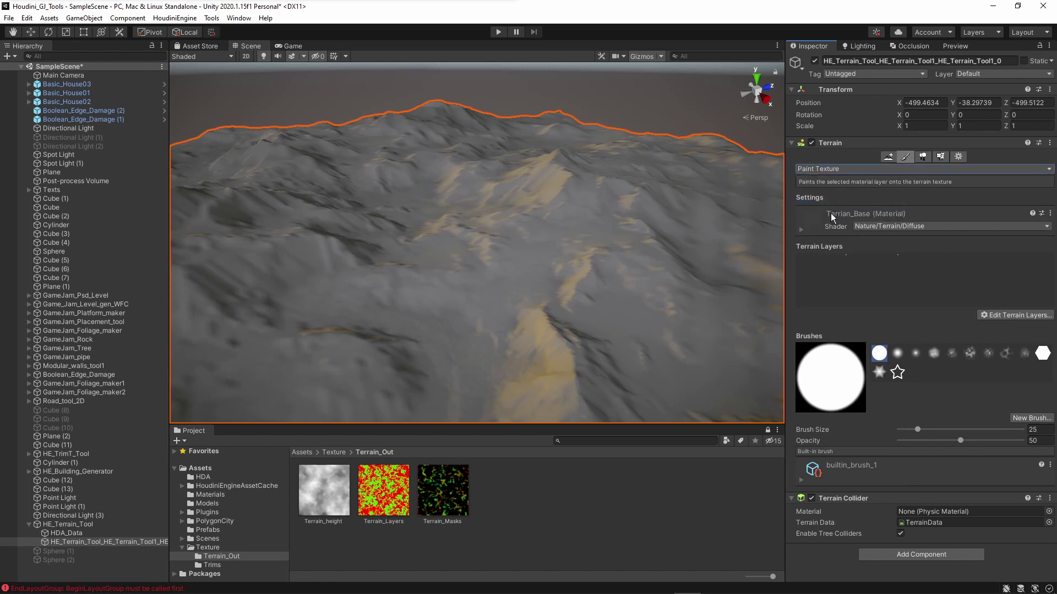
# Go through the terrain's layers and show the settings of Layer_Cliffs
pyautogui.click(818, 268)
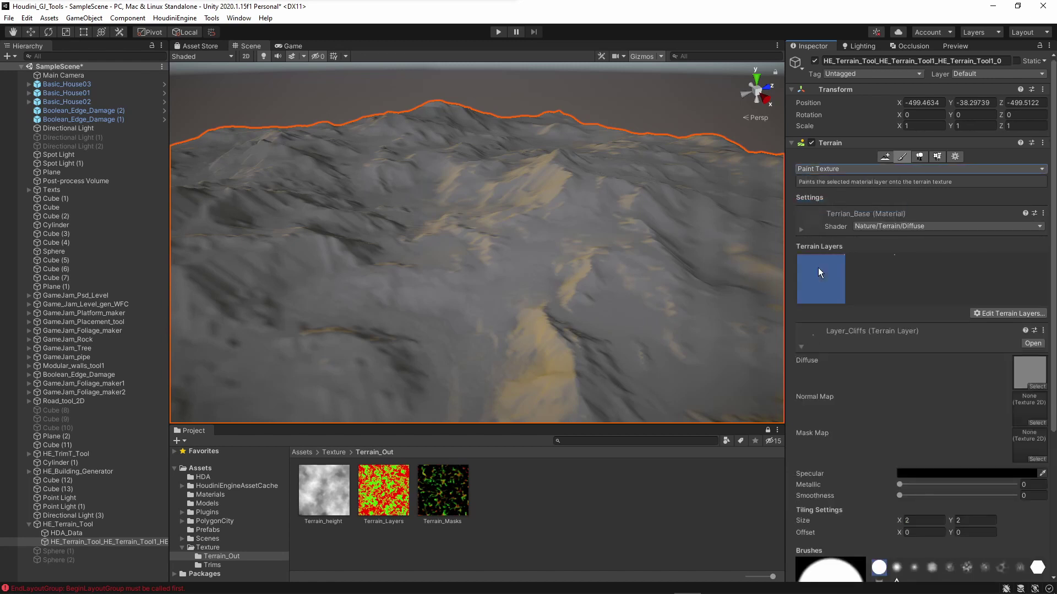
pyautogui.click(873, 278)
pyautogui.click(828, 281)
pyautogui.click(860, 281)
# Check the Terrain_Layers texture's import settings and reselect the generated terrain object
pyautogui.click(388, 519)
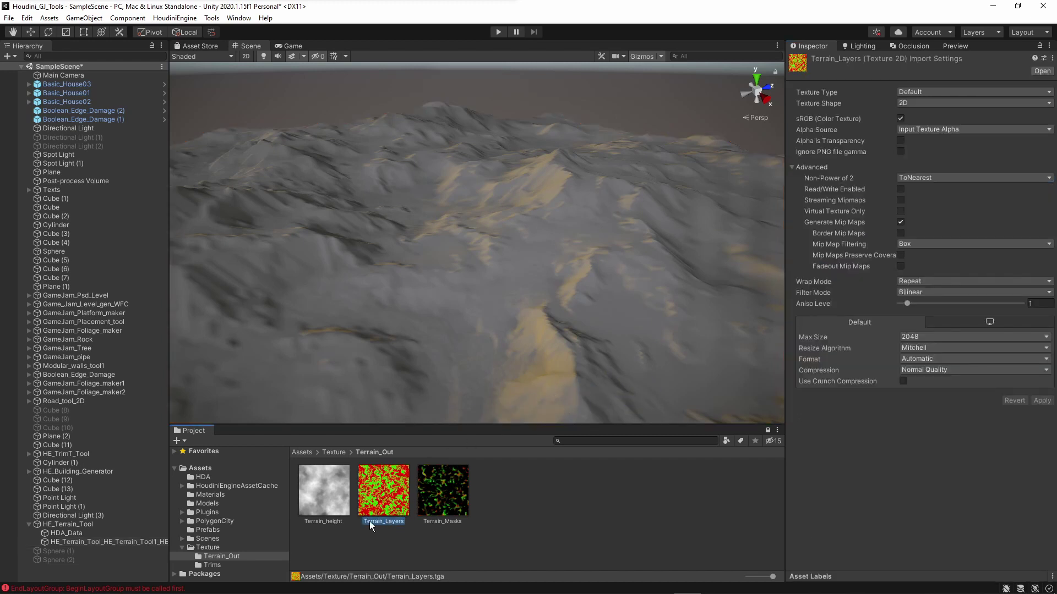
pyautogui.click(565, 219)
pyautogui.click(590, 268)
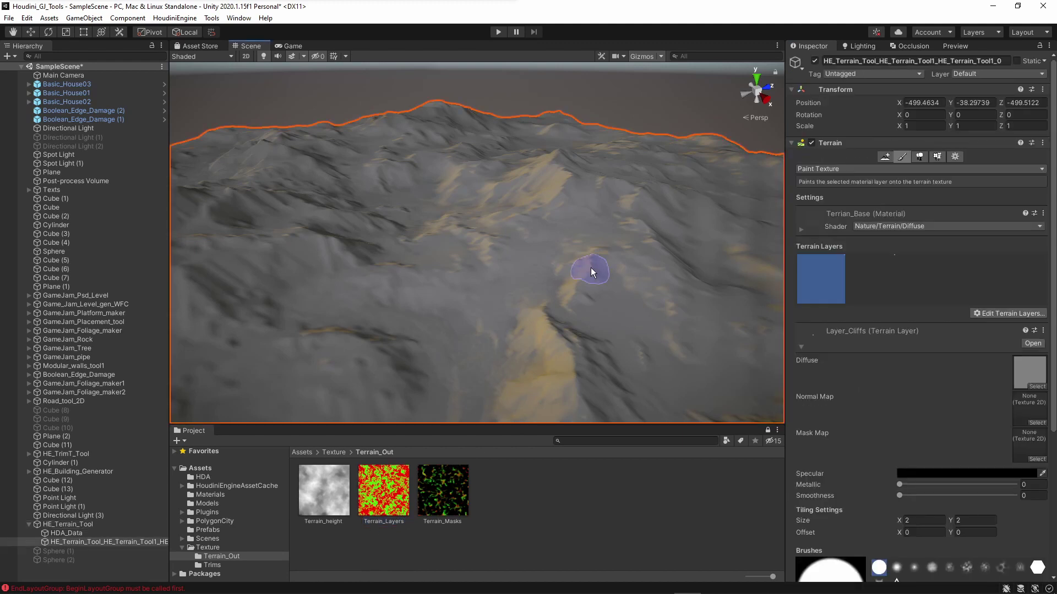
# Assign the shfsaida_2K_Albedo texture from the Texture folder as the Diffuse map of the Layer_Cliffs terrain layer
pyautogui.click(811, 285)
pyautogui.click(214, 549)
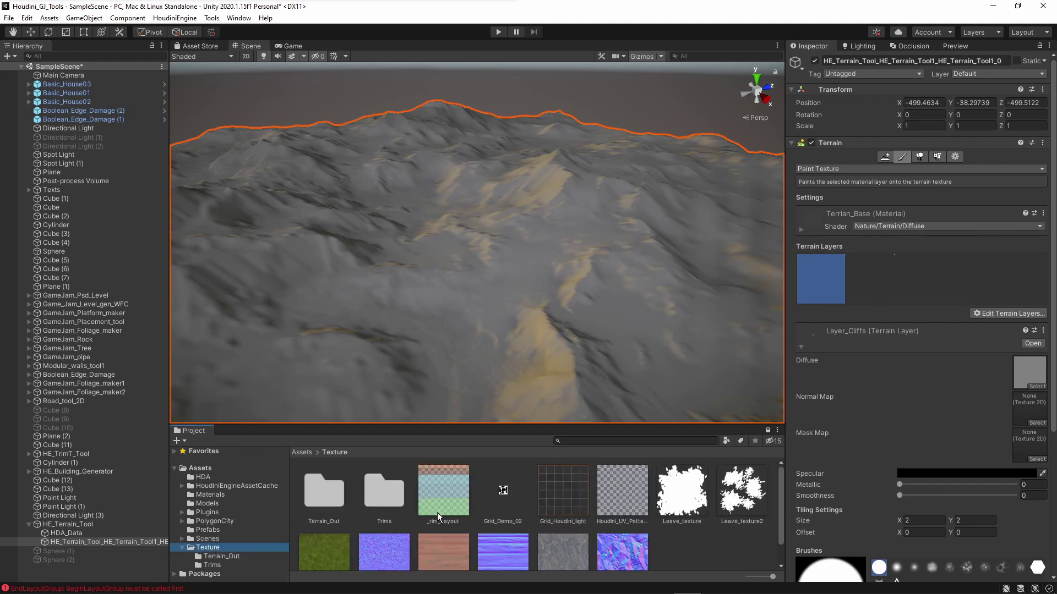
pyautogui.scroll(-1, 437, 513)
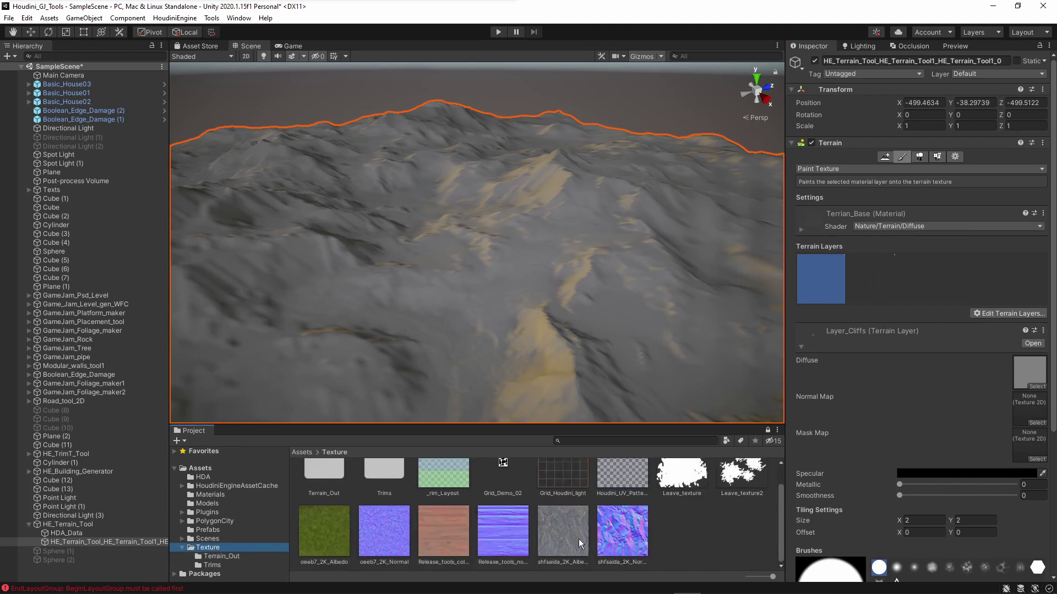
pyautogui.moveTo(579, 539)
pyautogui.mouseDown()
pyautogui.moveTo(999, 359)
pyautogui.moveTo(1028, 374)
pyautogui.mouseUp()
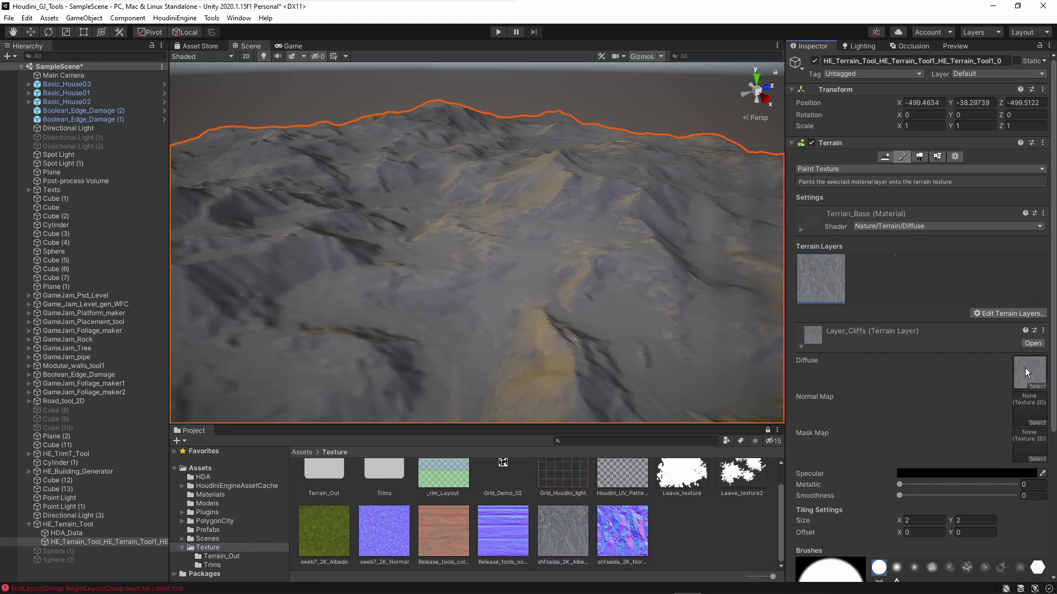
# Set the Layer_Cliffs tiling size to 100 by 100 and assign shfsaida_2K_Normal as its Normal Map
pyautogui.moveTo(544, 286)
pyautogui.mouseDown(button='right')
pyautogui.moveTo(501, 305)
pyautogui.moveTo(471, 354)
pyautogui.moveTo(444, 286)
pyautogui.moveTo(405, 287)
pyautogui.moveTo(399, 312)
pyautogui.moveTo(499, 281)
pyautogui.moveTo(514, 302)
pyautogui.moveTo(500, 317)
pyautogui.mouseUp(button='right')
pyautogui.click(917, 520)
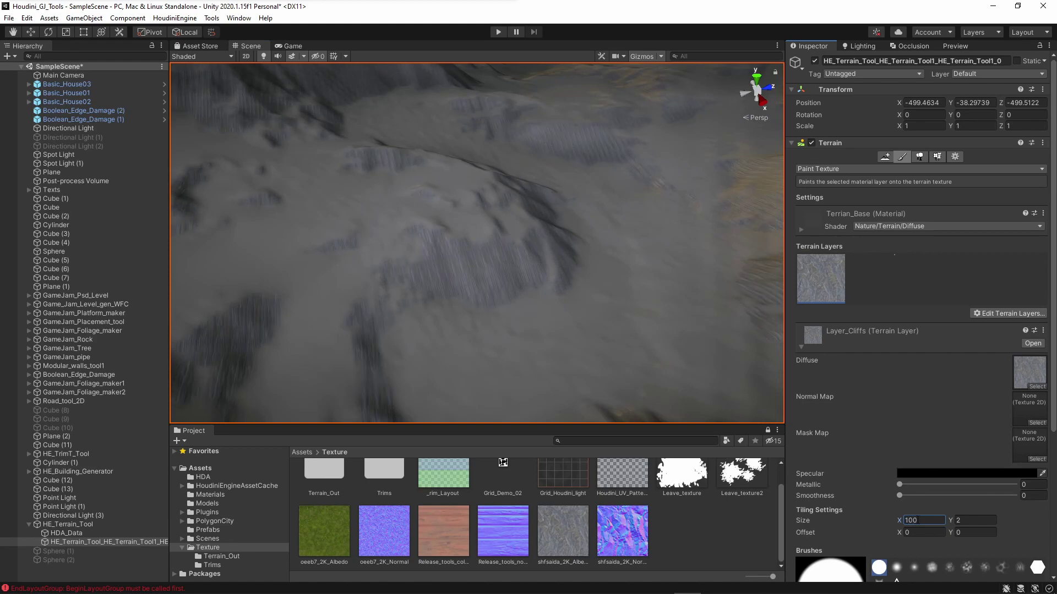
pyautogui.click(963, 520)
pyautogui.write('100')
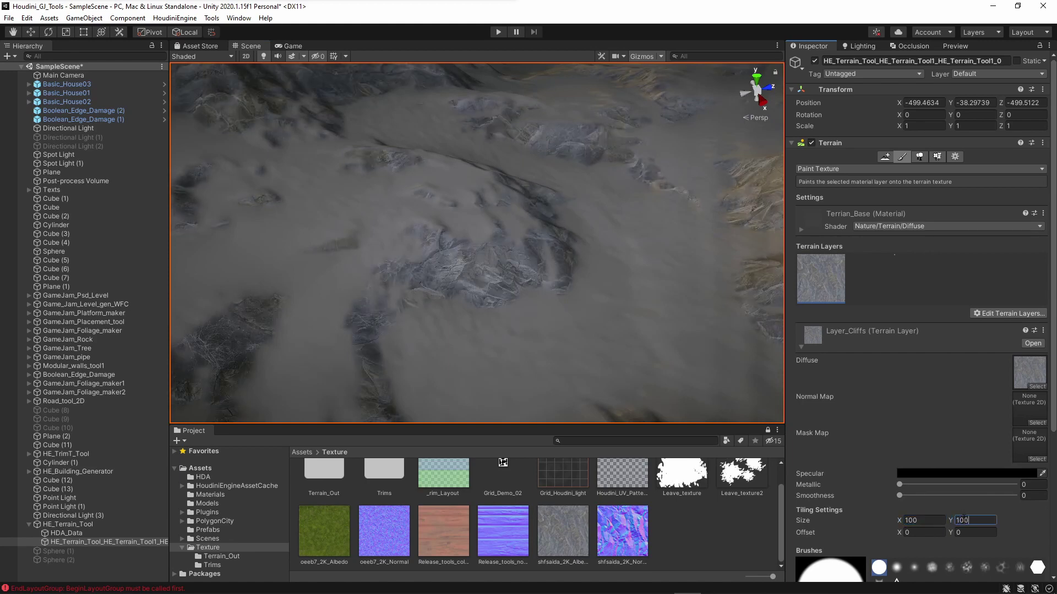
pyautogui.scroll(-10, 611, 250)
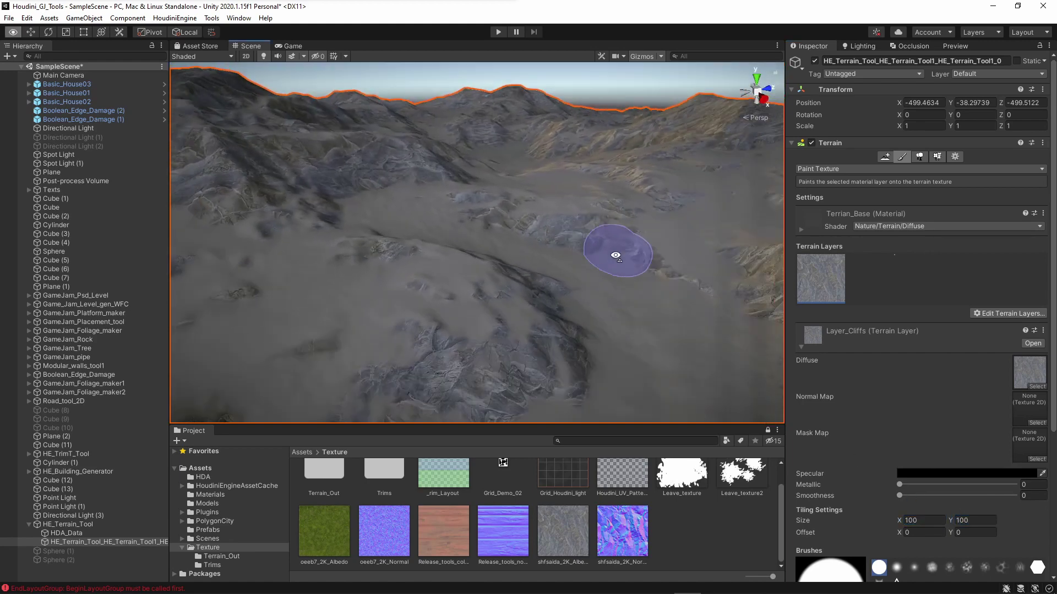
pyautogui.moveTo(622, 531); pyautogui.dragTo(1029, 407)
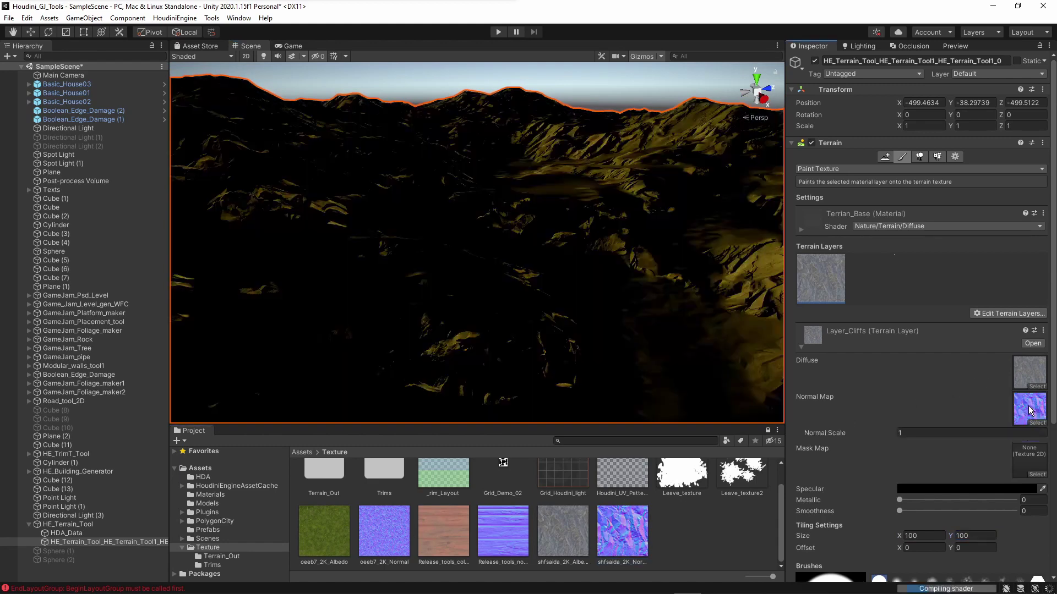
pyautogui.scroll(5, 589, 270)
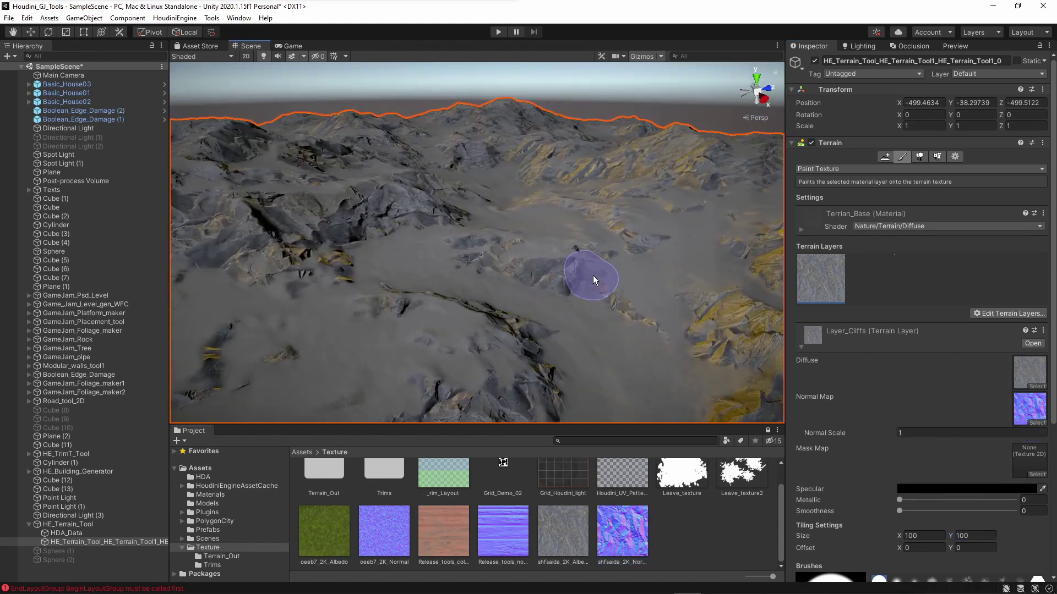
# Give Layer_Grass the oeeb7_2K_Albedo diffuse and oeeb7_2K_Normal normal map, with a tiling size of 50 by 50
pyautogui.moveTo(321, 547); pyautogui.dragTo(1025, 379)
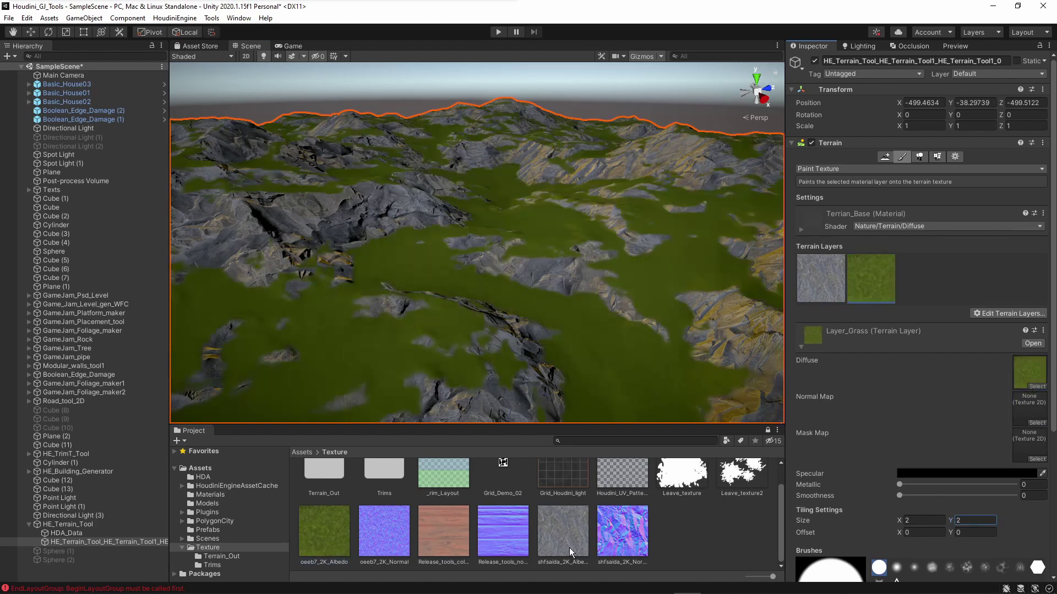
pyautogui.moveTo(385, 531); pyautogui.dragTo(1029, 410)
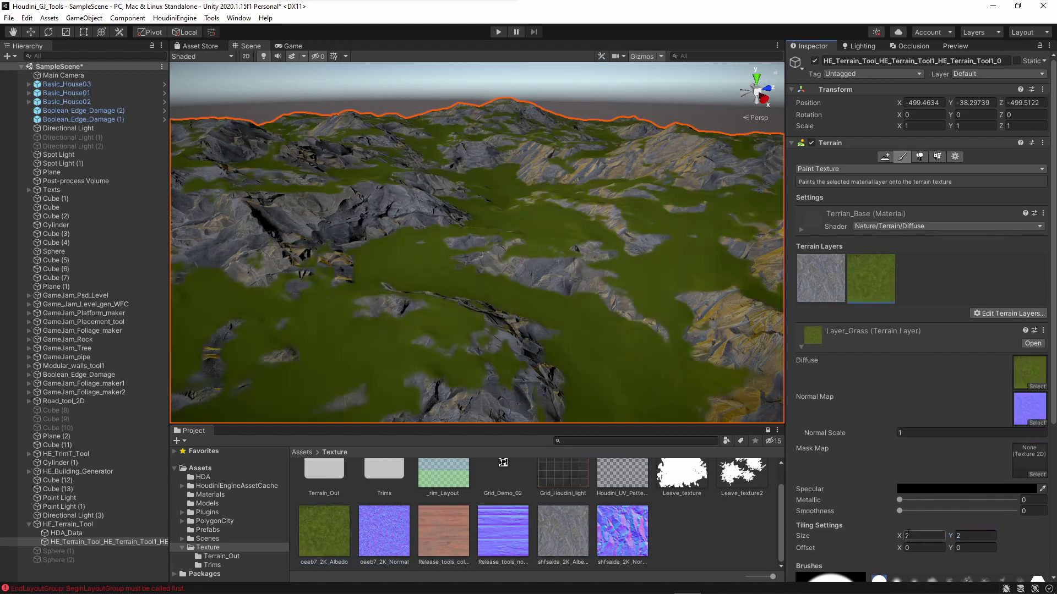
pyautogui.click(964, 538)
pyautogui.write('50')
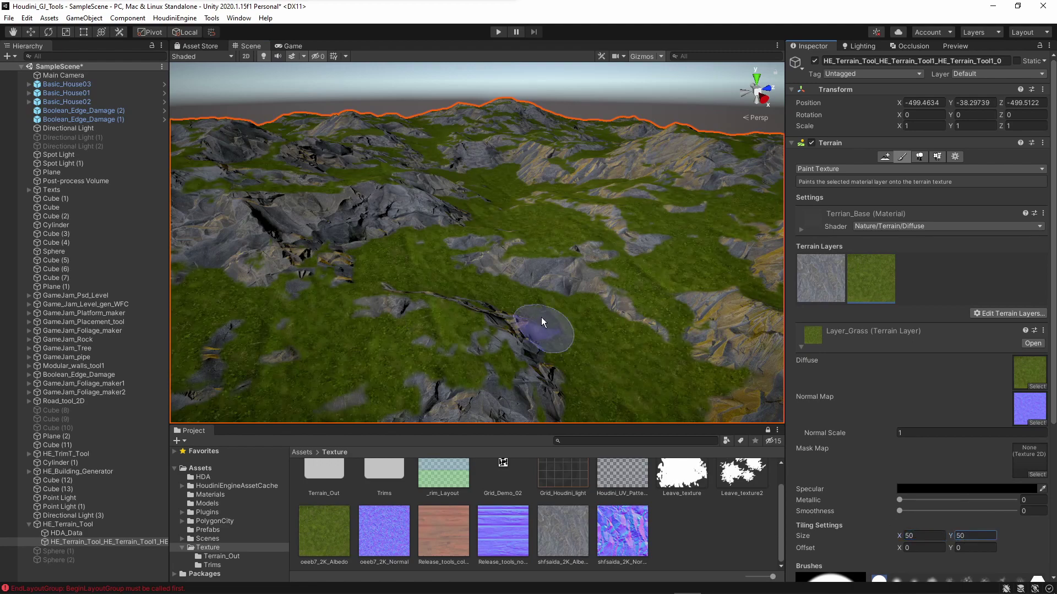
# Select HE_Terrain_Tool and regenerate the textured terrain with its Seed set to 45
pyautogui.moveTo(540, 319); pyautogui.dragTo(545, 209, button='right')
pyautogui.click(502, 94)
pyautogui.moveTo(516, 253); pyautogui.dragTo(544, 226, button='right')
pyautogui.click(544, 227)
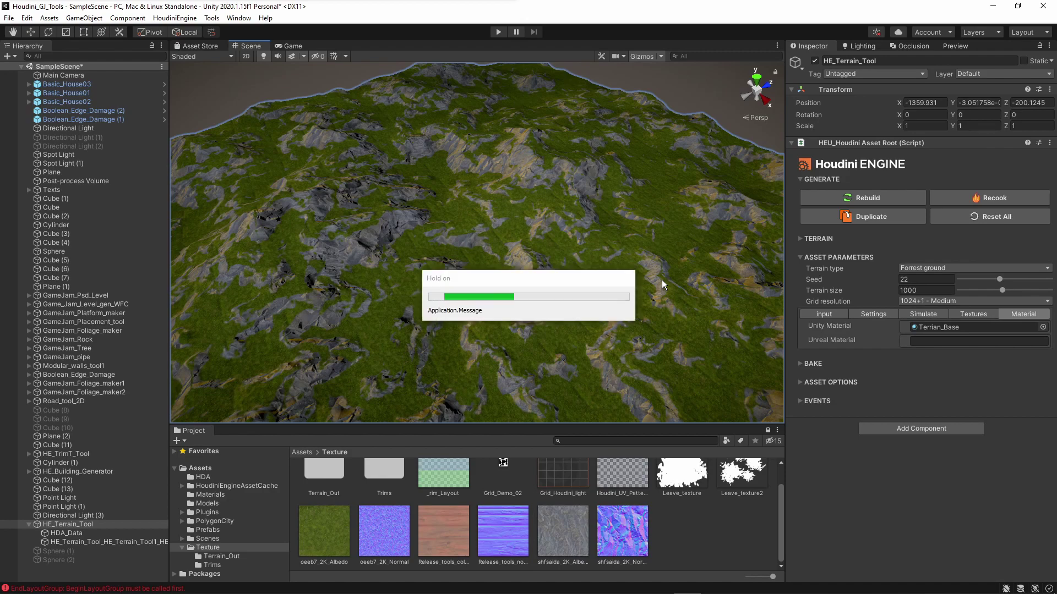
# Show the contents of the HDA folder and inspect the regenerated terrain from another angle
pyautogui.click(203, 476)
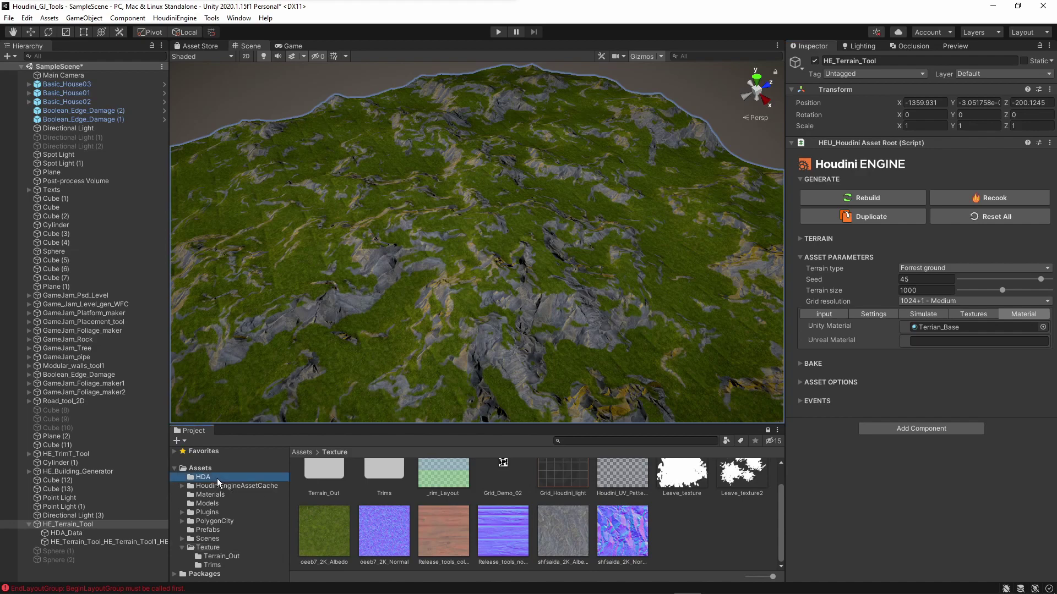
pyautogui.moveTo(509, 295); pyautogui.dragTo(536, 254, button='right')
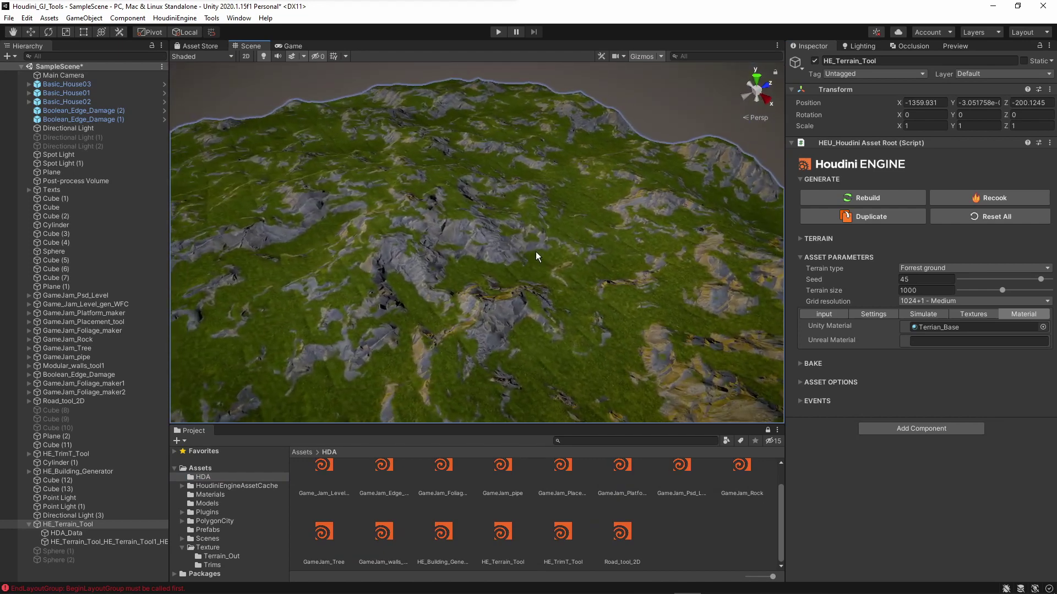